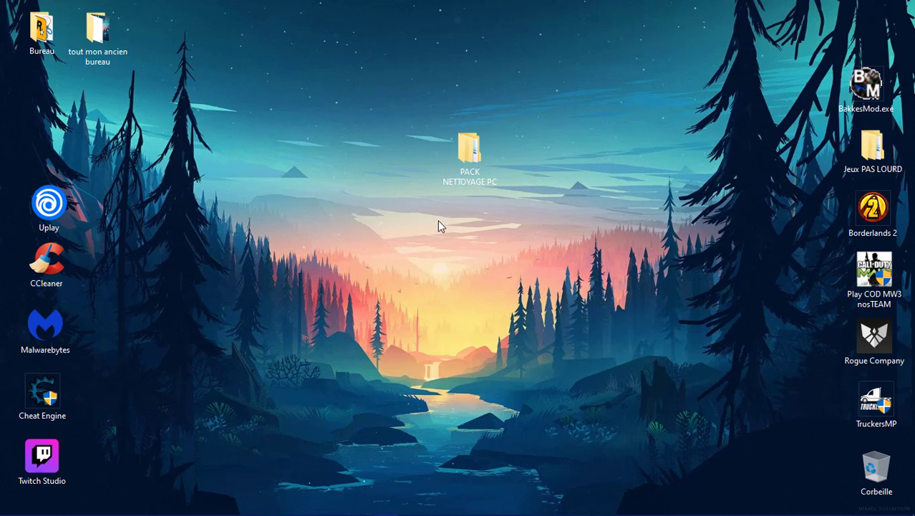
Mount eset_sysrescue_live_enu.iso from the étape 1 folder of PACK NETTOYAGE PC and look over the files it contains.
double_click(467, 151)
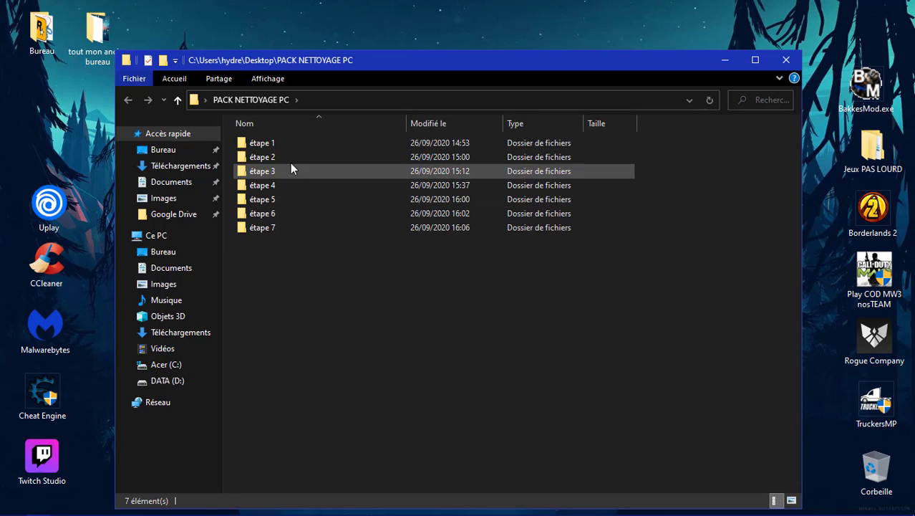
double_click(267, 138)
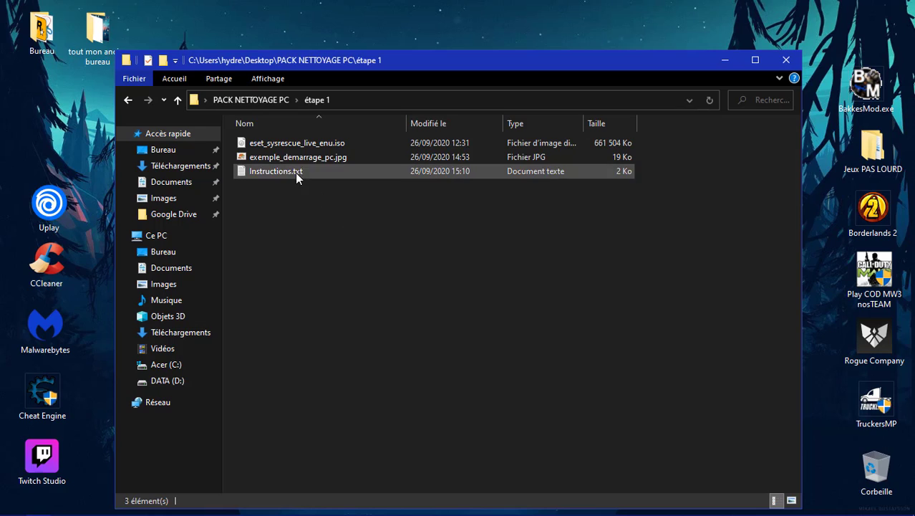
click(264, 145)
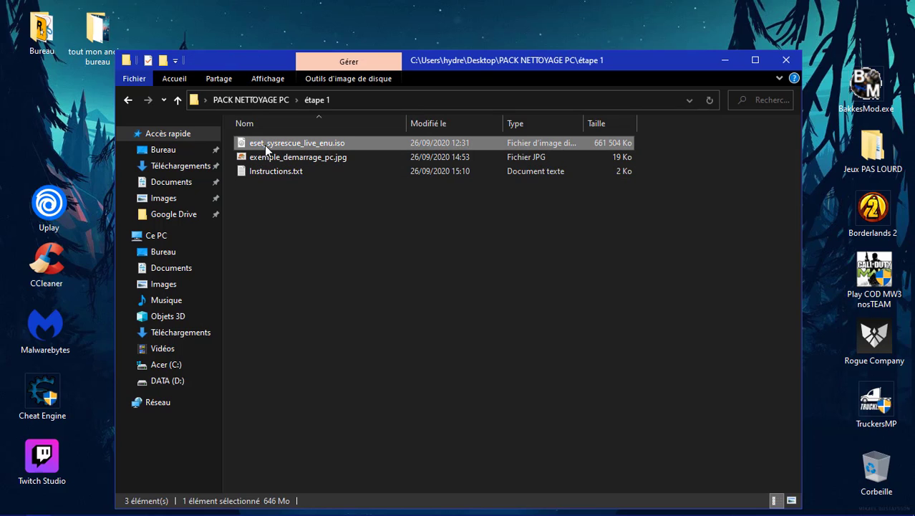
double_click(339, 146)
drag(316, 316, 285, 139)
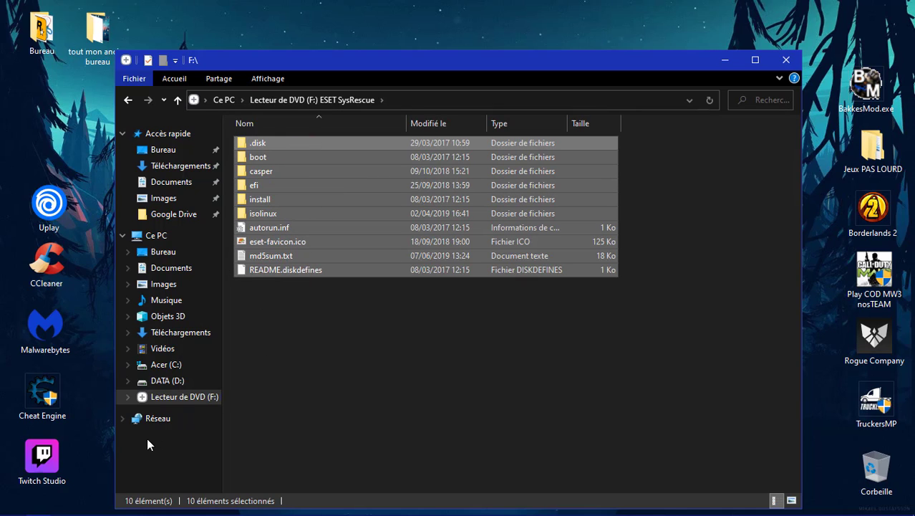
click(297, 393)
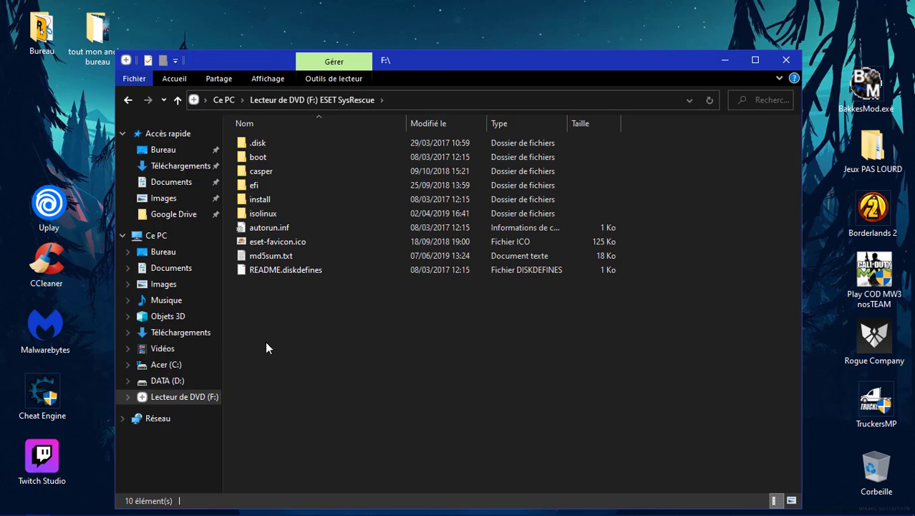
Check the mounted ESET SysRescue drive among the devices of Ce PC and close the file window.
click(224, 100)
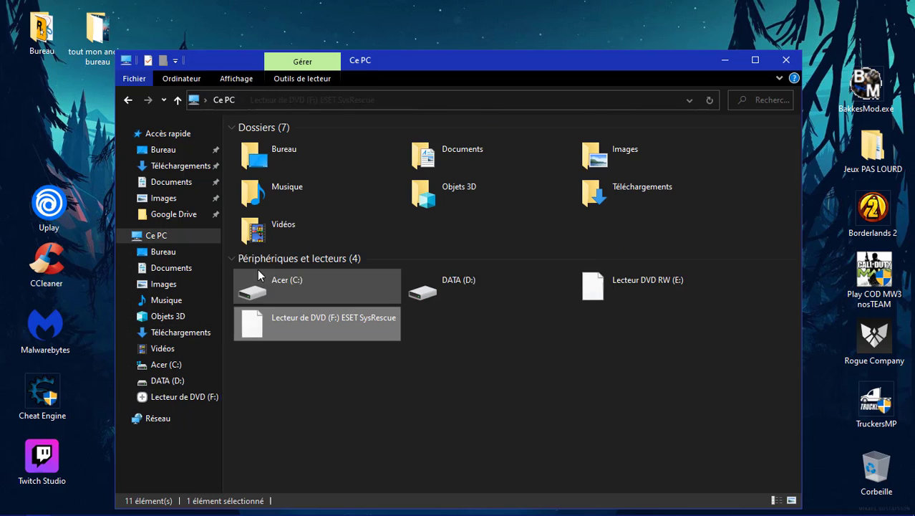
click(320, 373)
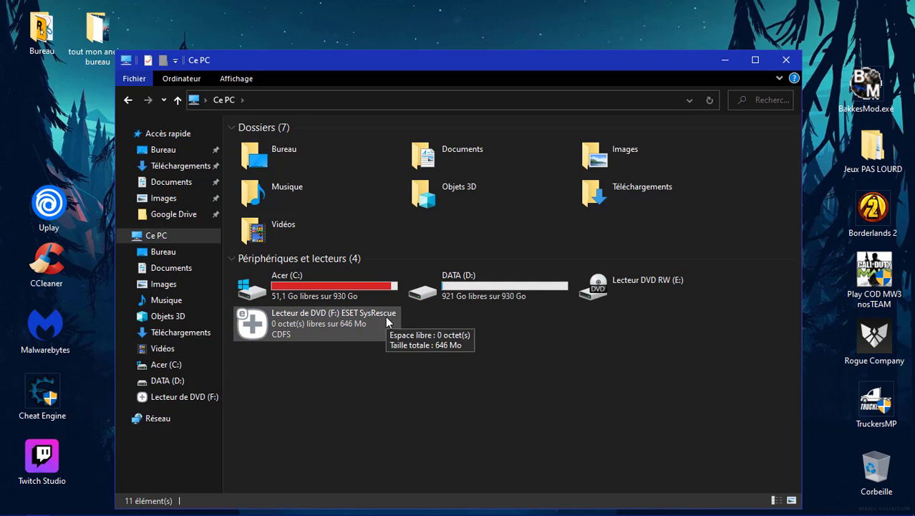
click(127, 100)
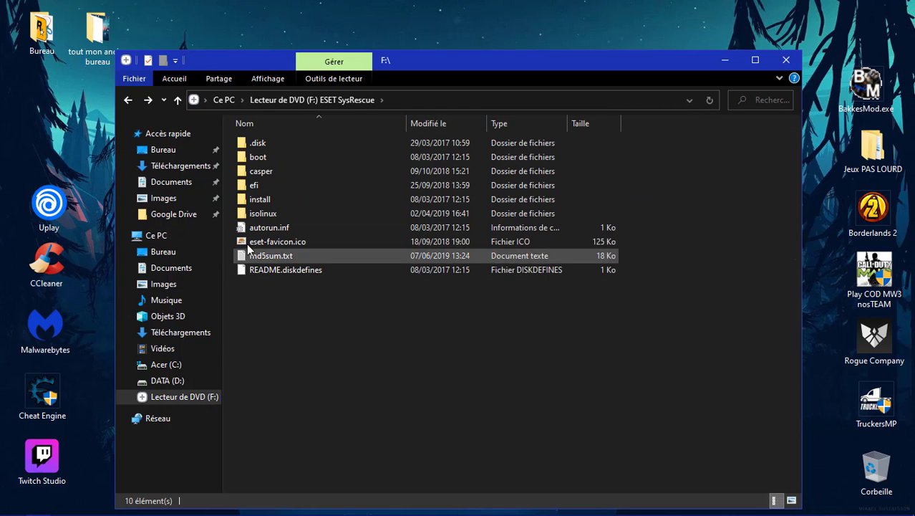
click(228, 101)
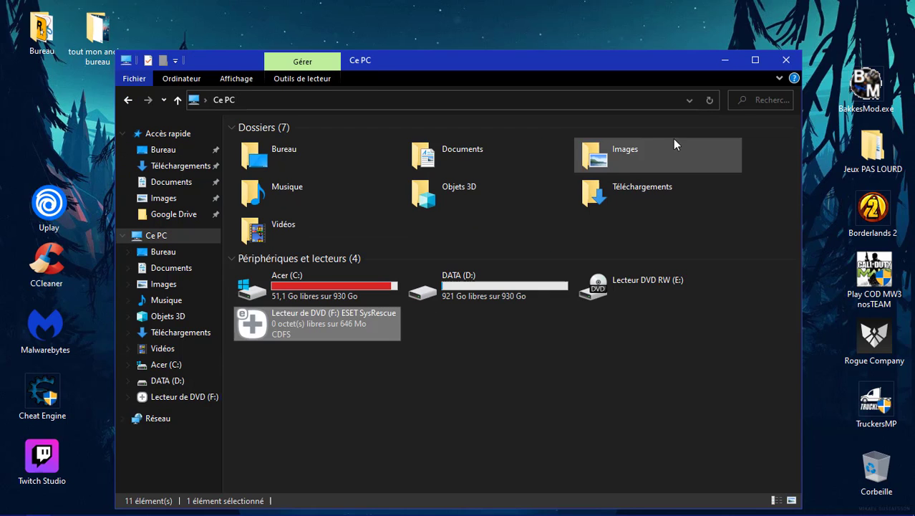
click(793, 57)
Read Instructions.txt in the étape 1 folder, highlighting the line about burning the ISO to a bootable CD, and close it.
double_click(490, 156)
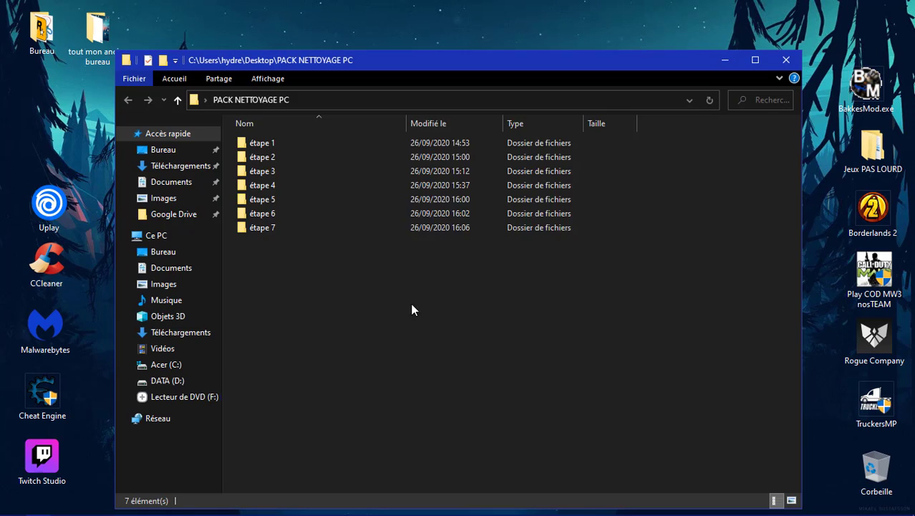
double_click(306, 147)
double_click(293, 171)
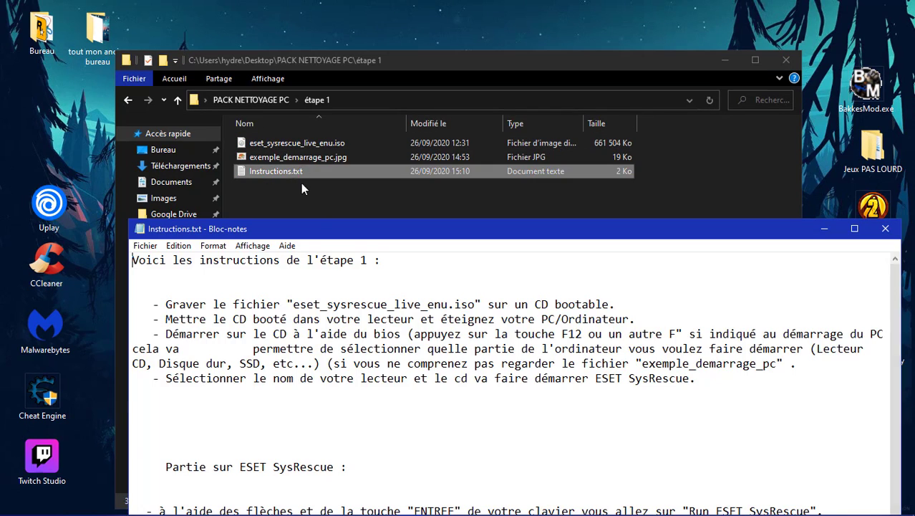
drag(362, 229, 305, 11)
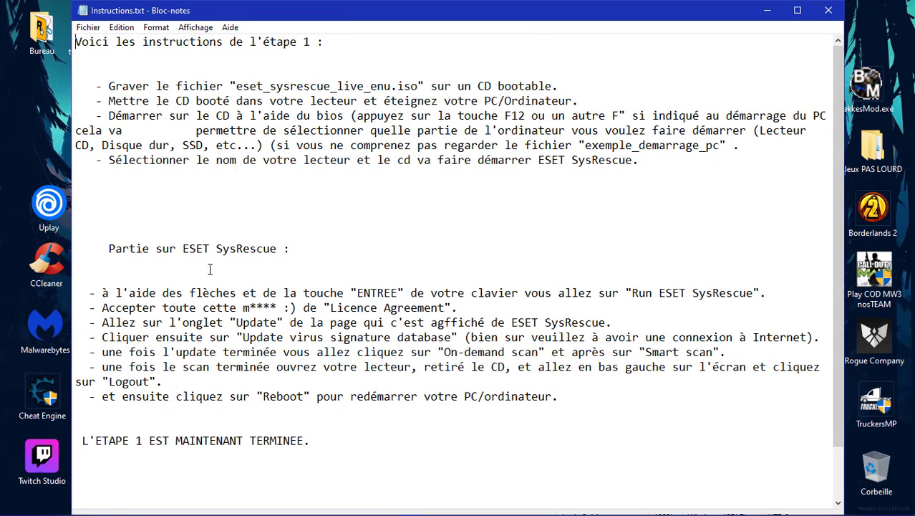
drag(80, 86, 412, 87)
click(443, 101)
click(828, 10)
Examine the boot key prompts in exemple_demarrage_pc.jpg at a larger size and close the image.
double_click(289, 157)
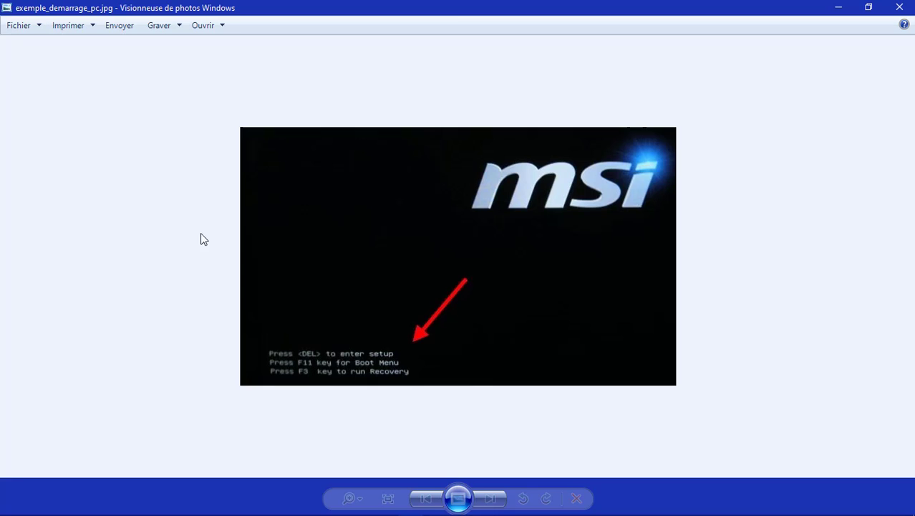
scroll(397, 363, up, 1)
scroll(307, 345, up, 1)
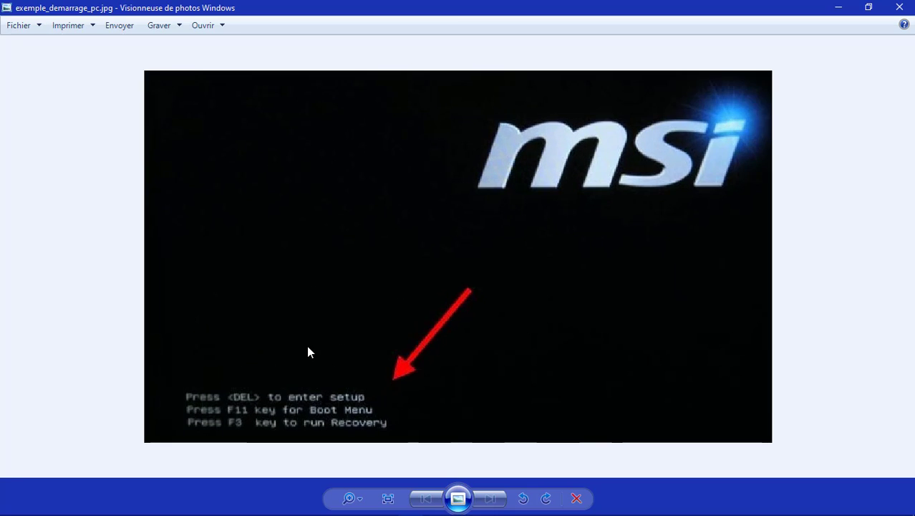
scroll(307, 345, down, 1)
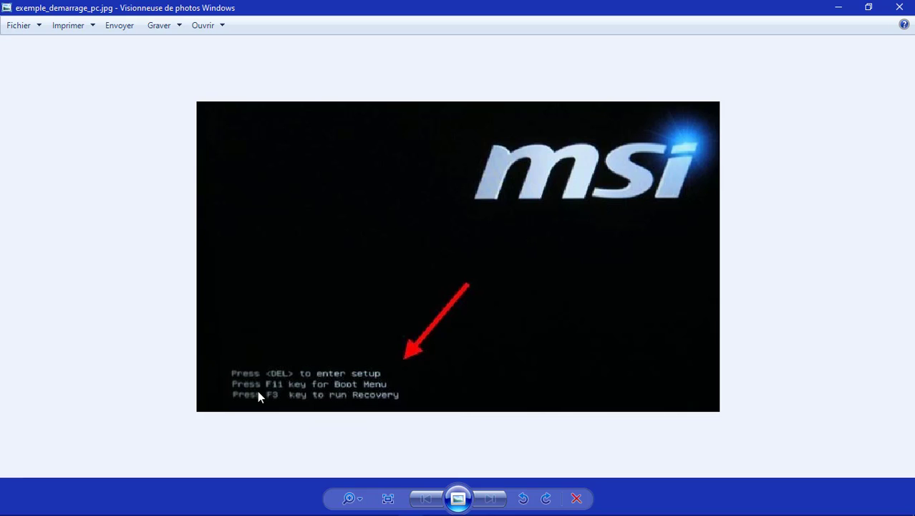
click(900, 7)
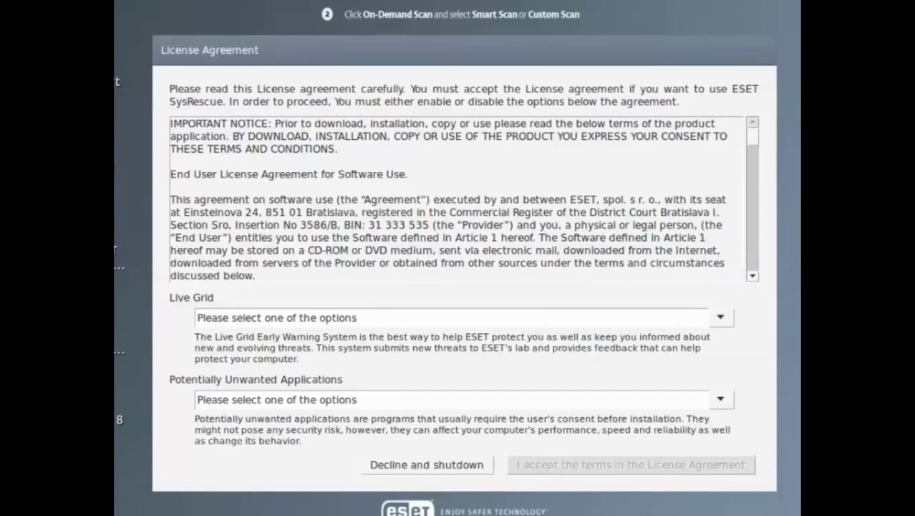
Enable the Live Grid Early Warning System and detection of potentially unwanted applications, and accept the ESET SysRescue license agreement.
click(715, 315)
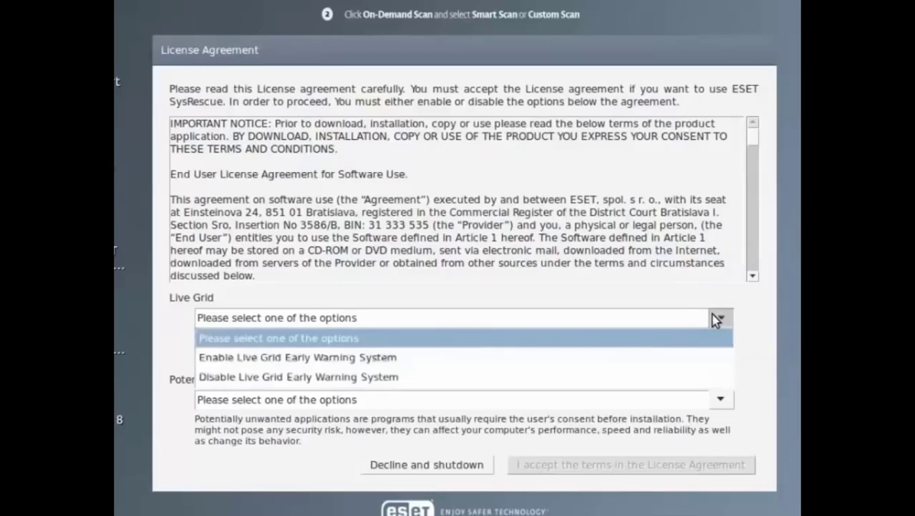
click(621, 362)
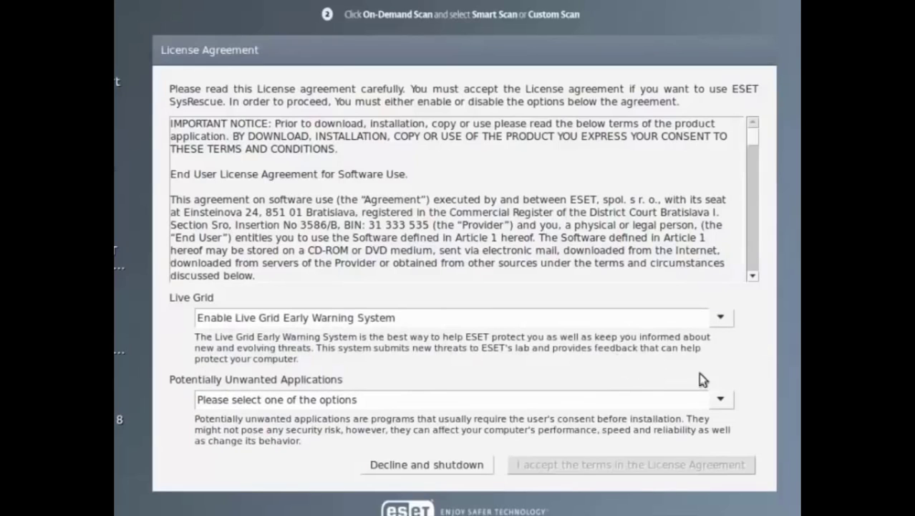
click(725, 399)
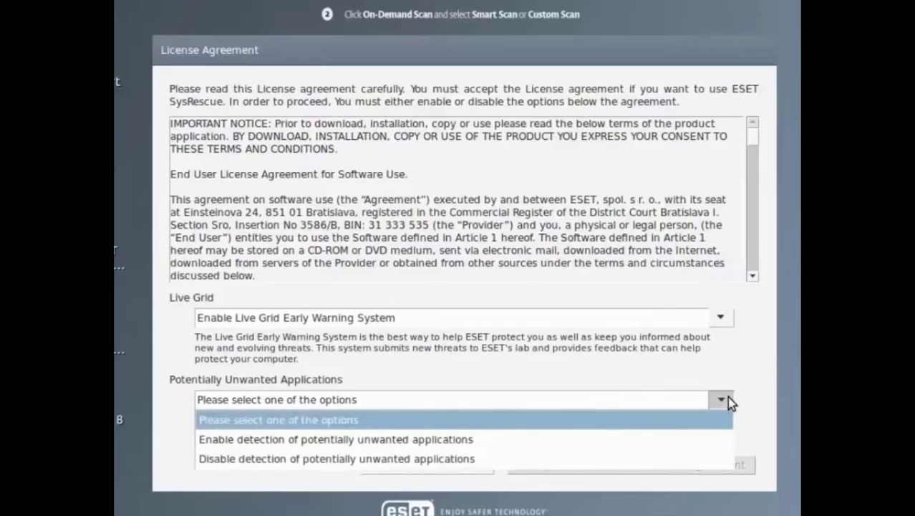
click(649, 437)
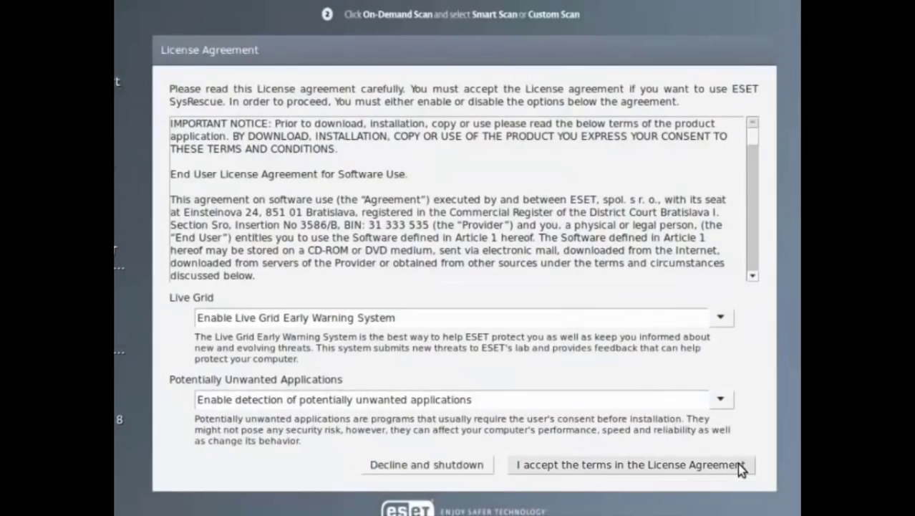
click(737, 464)
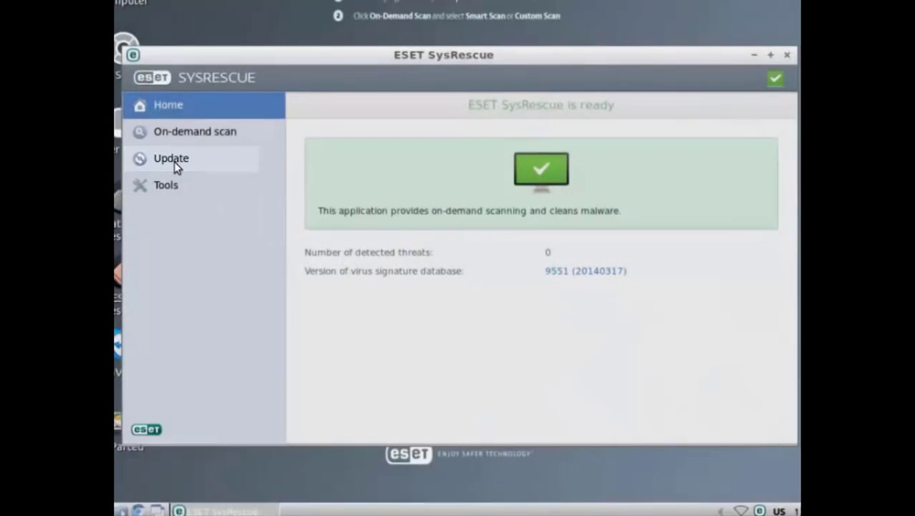
Update the virus signature database and run a Smart scan of the computer.
click(174, 161)
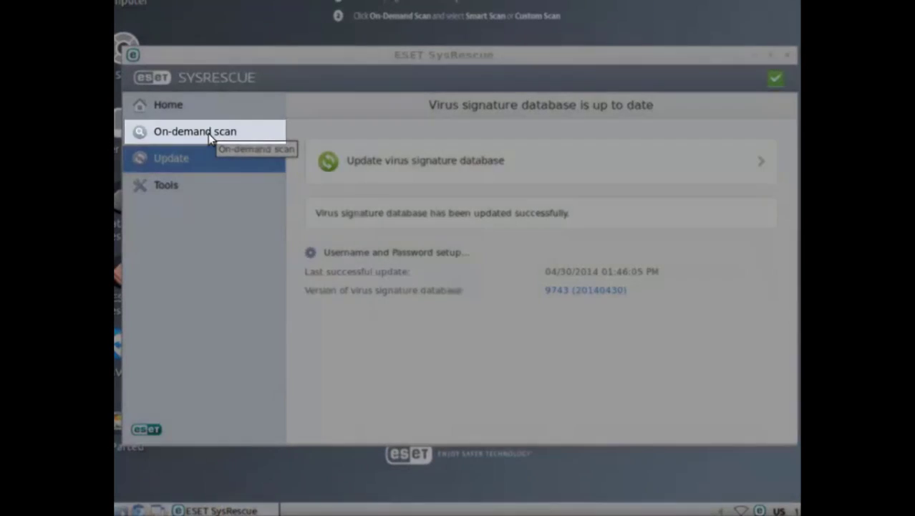
click(208, 133)
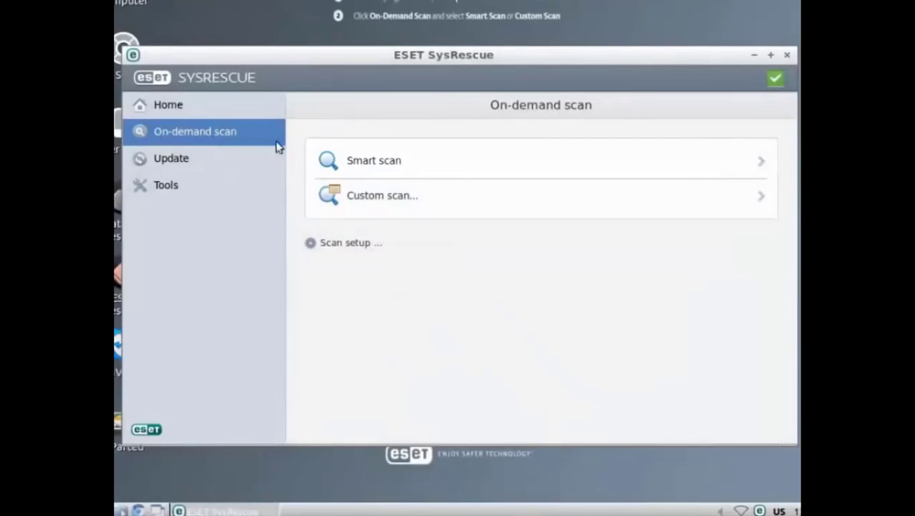
click(375, 164)
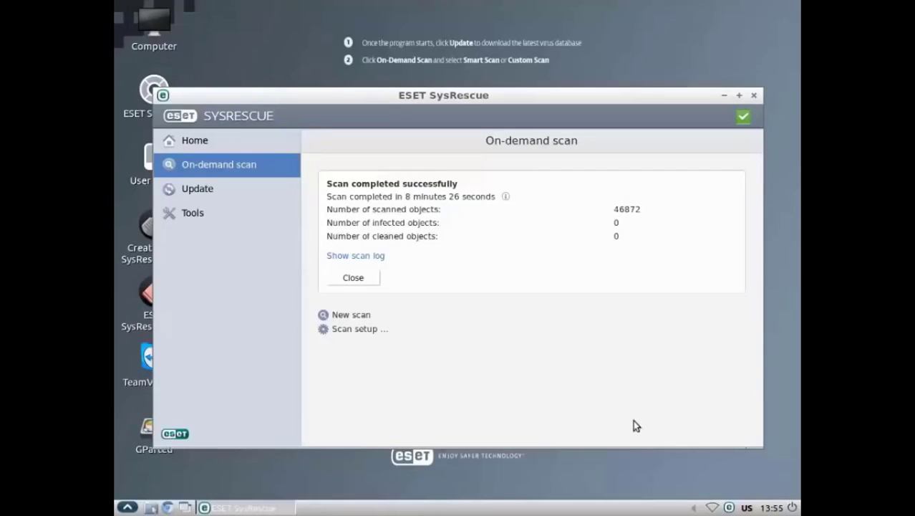
Minimize the ESET SysRescue window and log out of the session by choosing to shut down the computer.
click(725, 97)
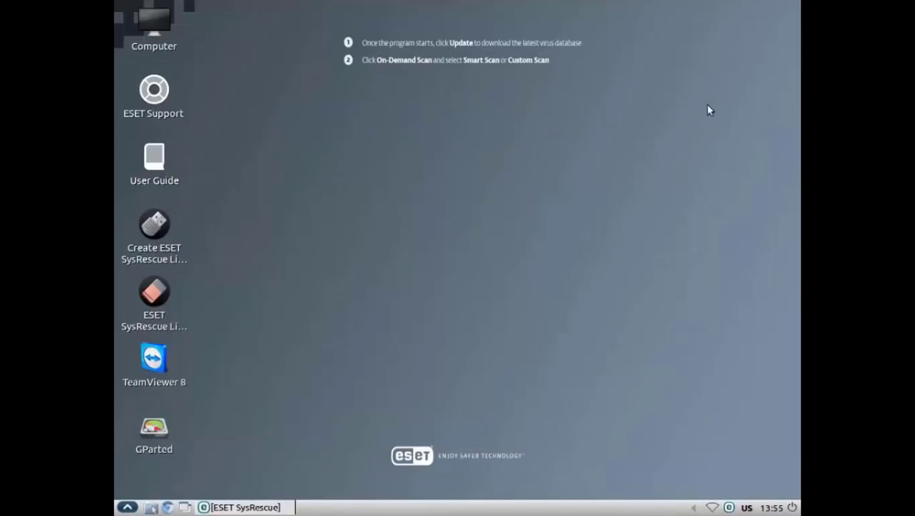
click(125, 509)
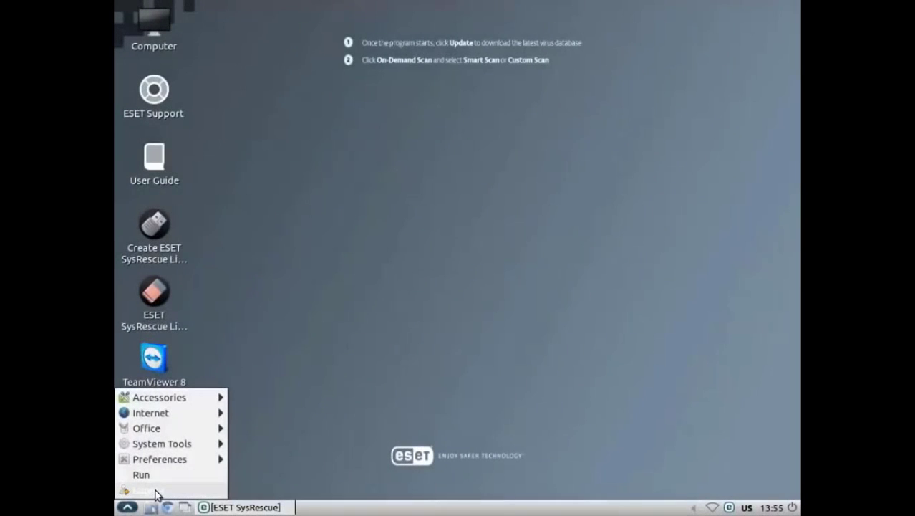
click(157, 492)
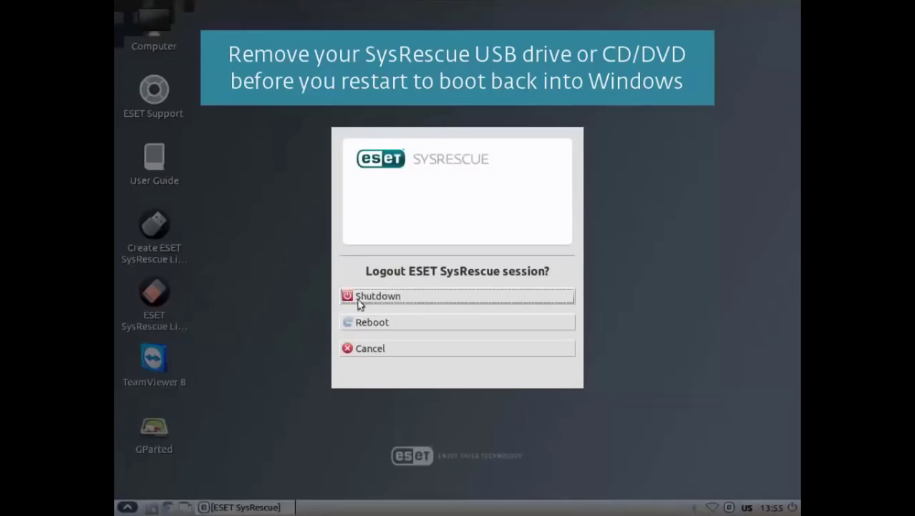
click(372, 298)
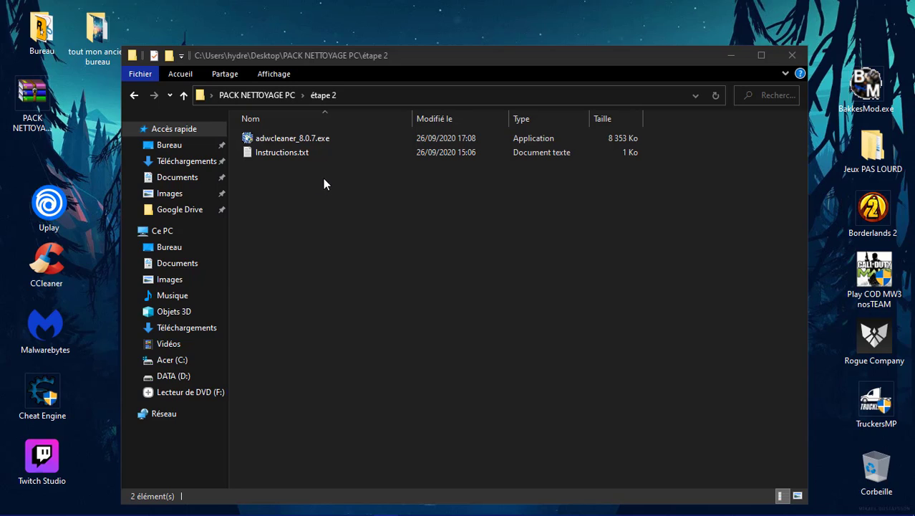
Launch adwcleaner_8.0.7.exe from the étape 2 folder, dismiss the feedback survey, analyse the PC and quarantine the selected PUP.Optional.Legacy item.
double_click(316, 140)
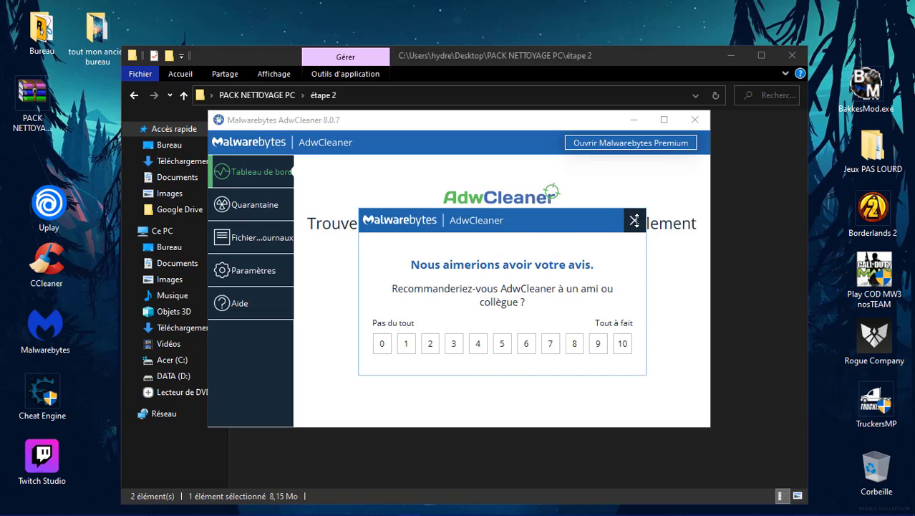
click(635, 220)
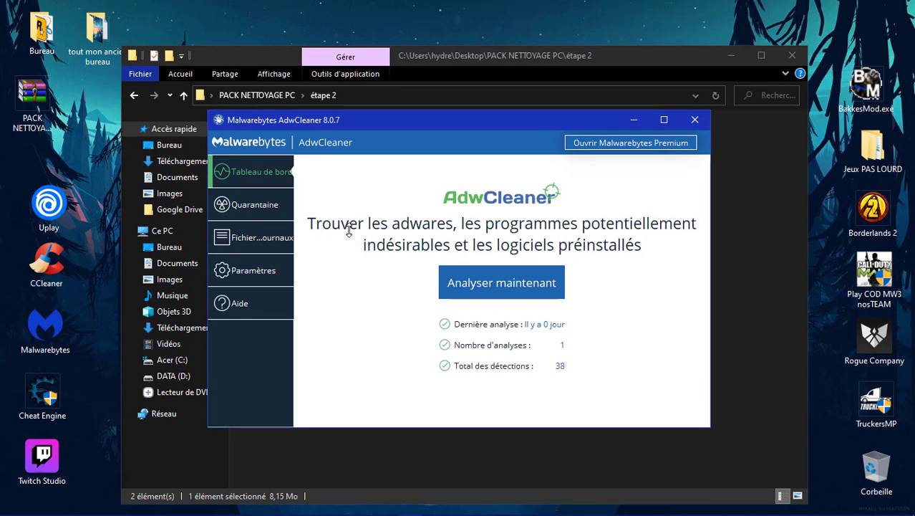
click(497, 285)
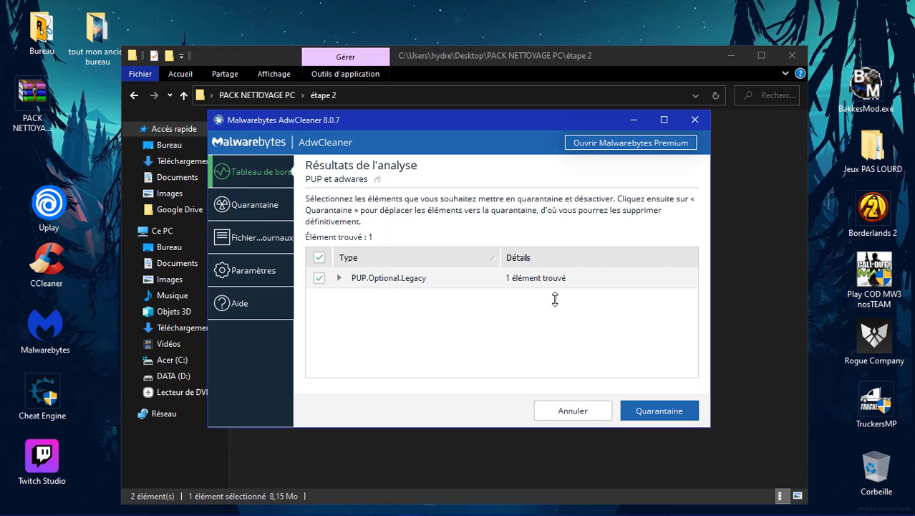
click(687, 412)
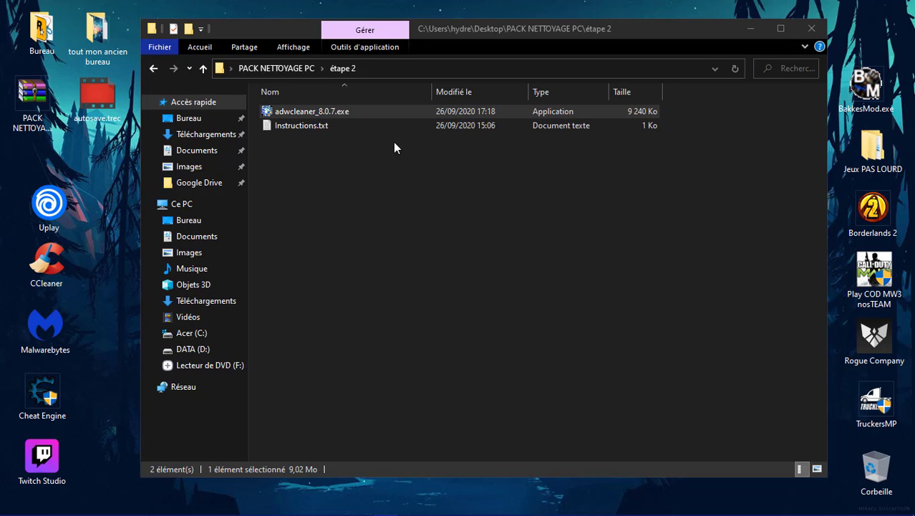
Launch ZHPCleaner.exe from the étape 3 folder and close its update notice so that the new version installs.
click(283, 70)
click(297, 141)
double_click(297, 141)
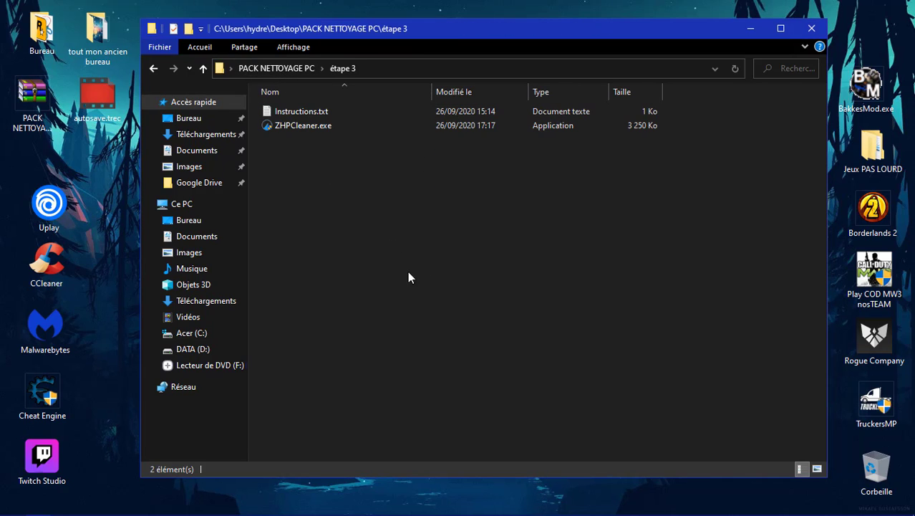
double_click(306, 126)
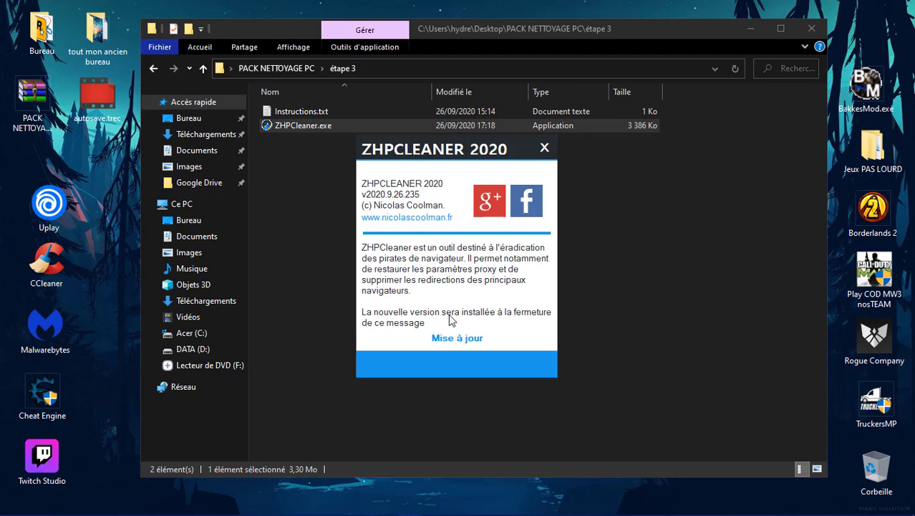
click(545, 148)
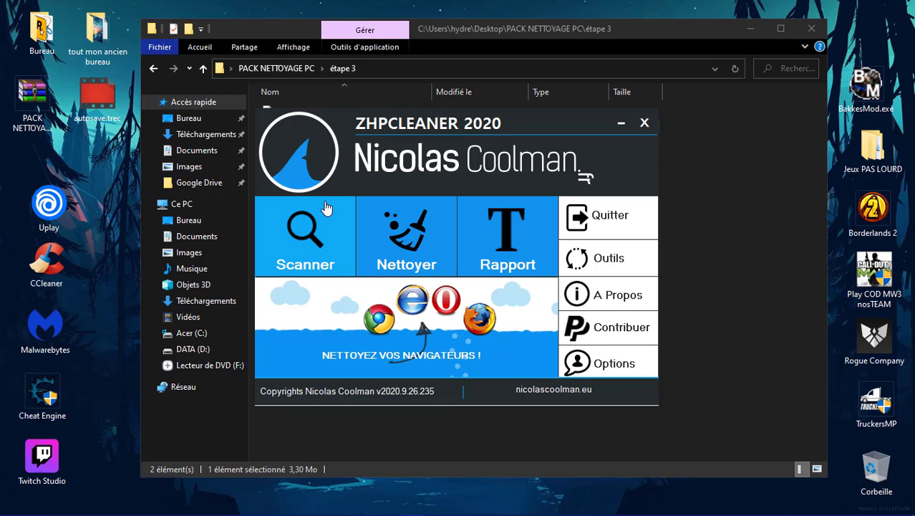
Scan the PC with ZHPCleaner, review the detected items in the repair list and start cleaning all of them.
click(299, 238)
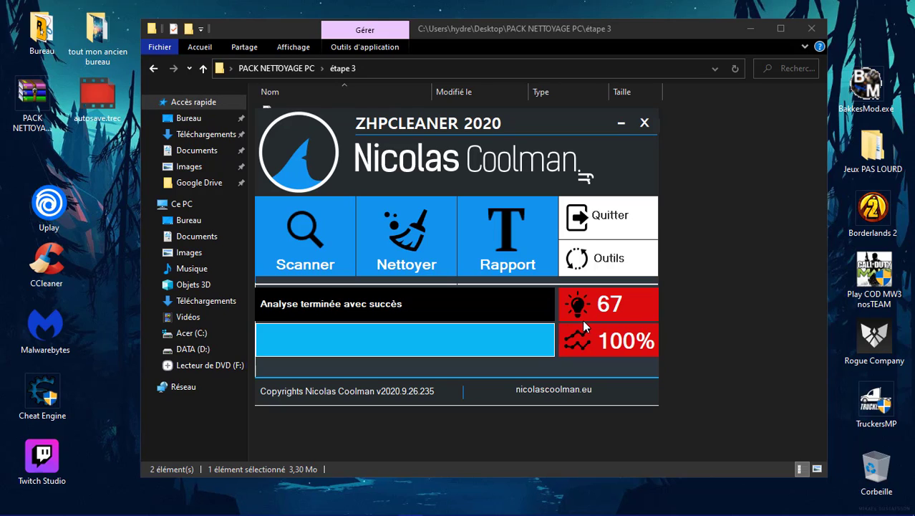
click(434, 250)
scroll(414, 252, down, 6)
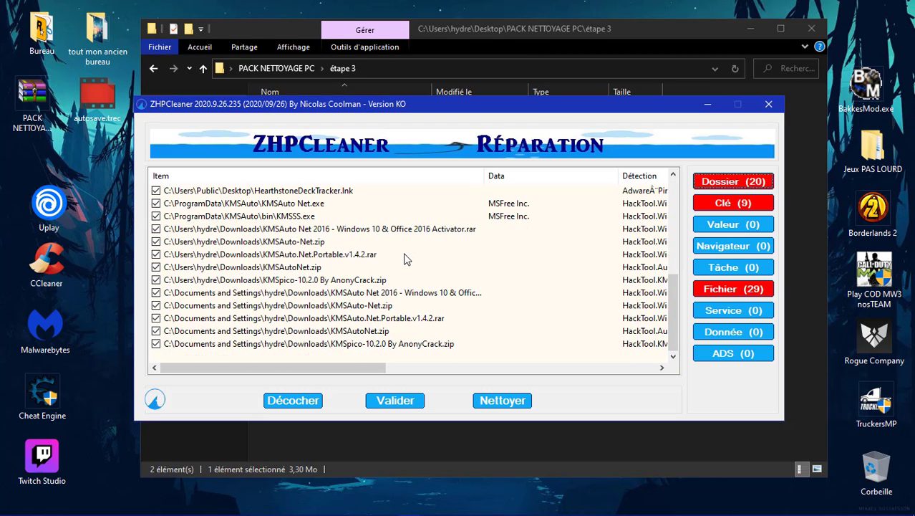
scroll(398, 263, up, 6)
scroll(399, 268, down, 6)
scroll(399, 268, up, 6)
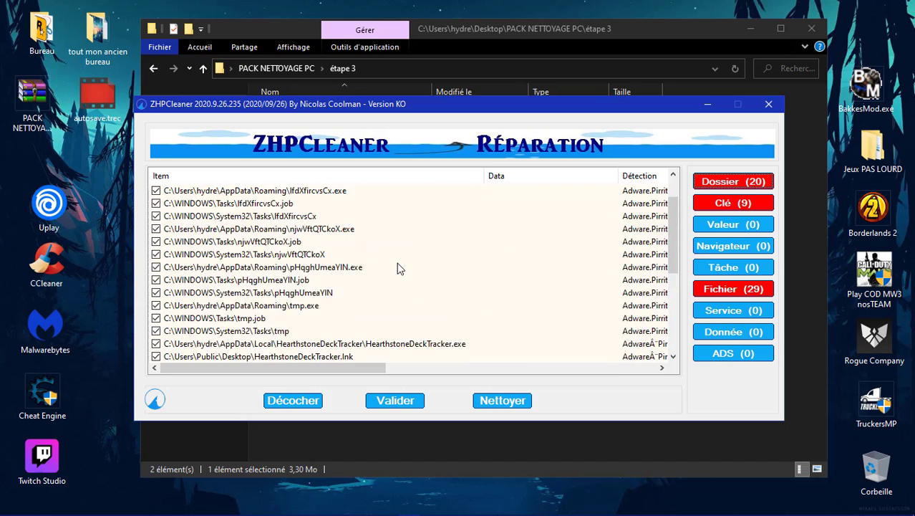
scroll(398, 265, down, 6)
scroll(417, 335, up, 6)
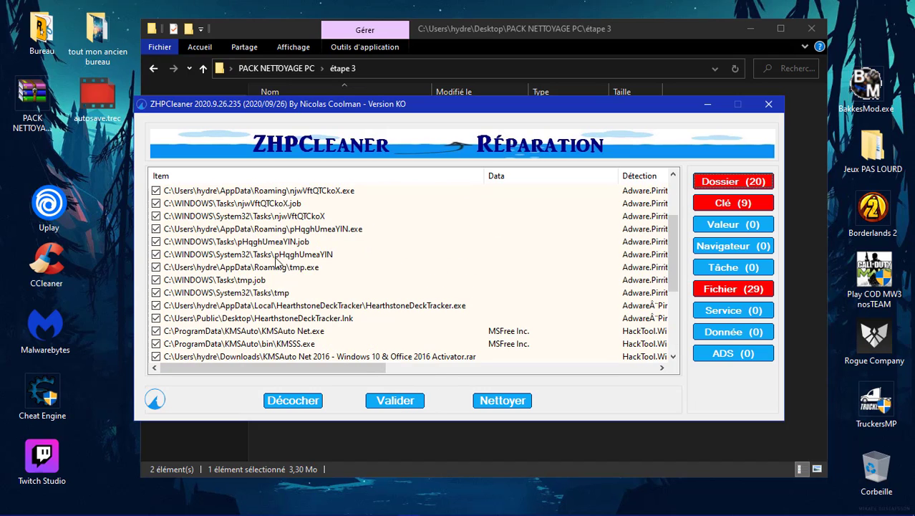
scroll(417, 336, down, 6)
click(520, 405)
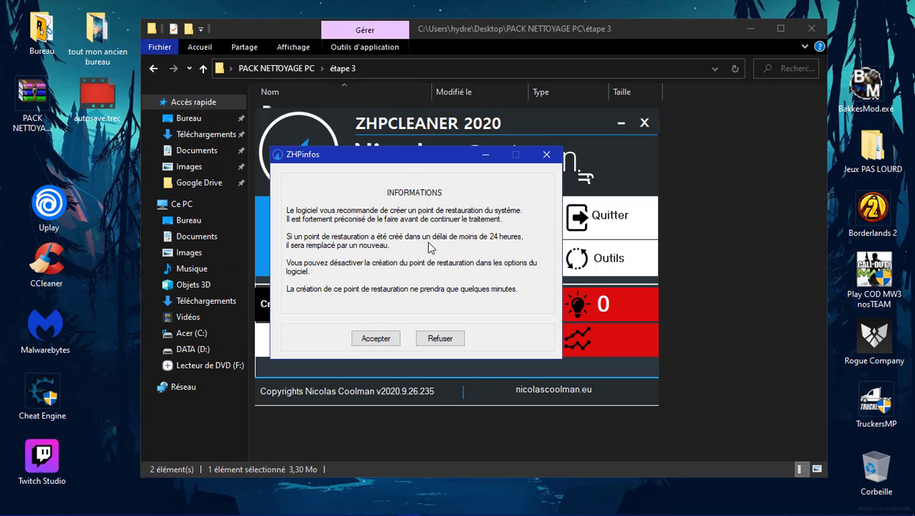
Accept creating a system restore point, close the restore point list and confirm that the queried server was installed deliberately.
click(371, 349)
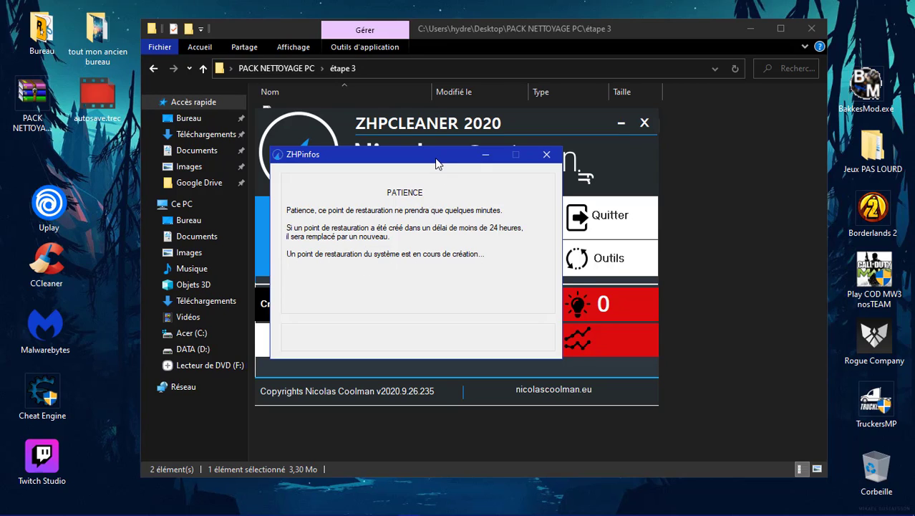
drag(438, 163, 402, 133)
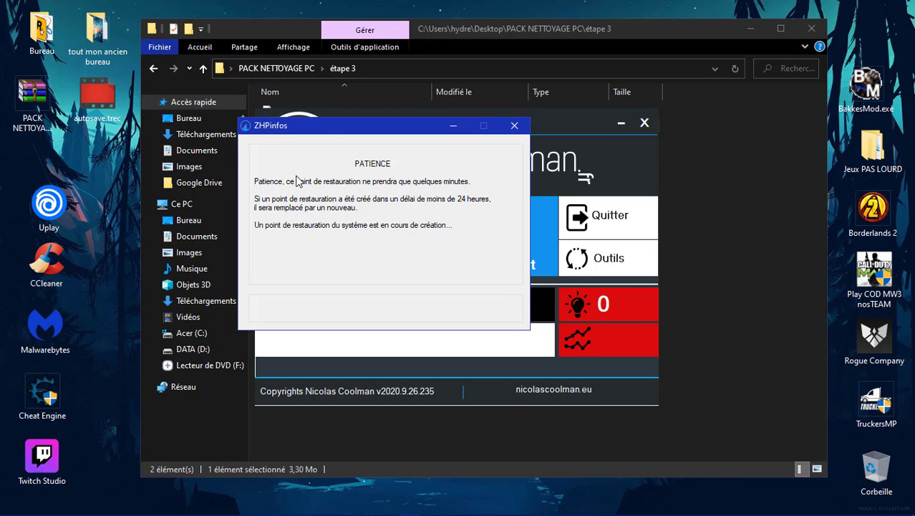
drag(420, 178, 402, 152)
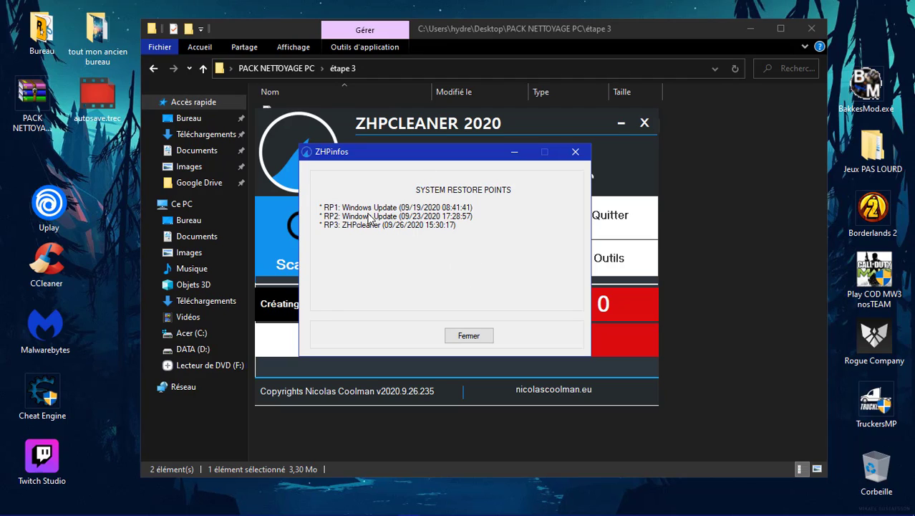
click(467, 336)
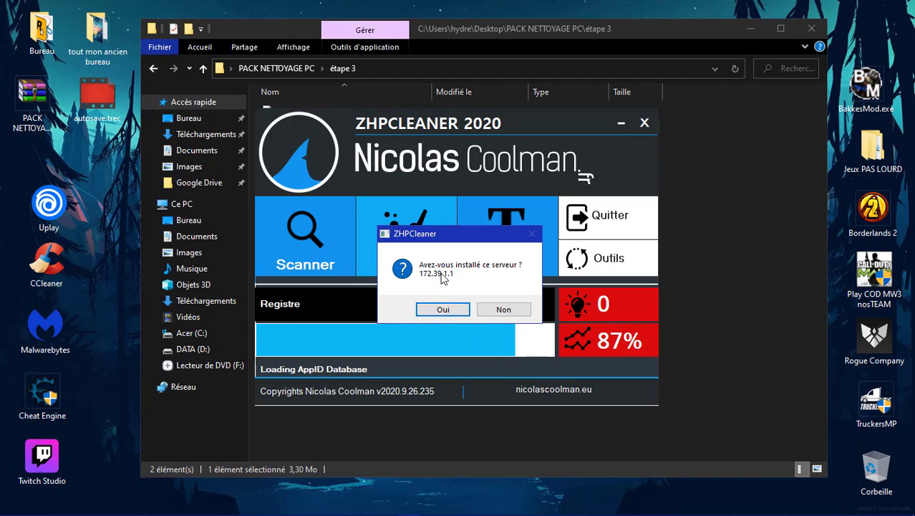
click(443, 311)
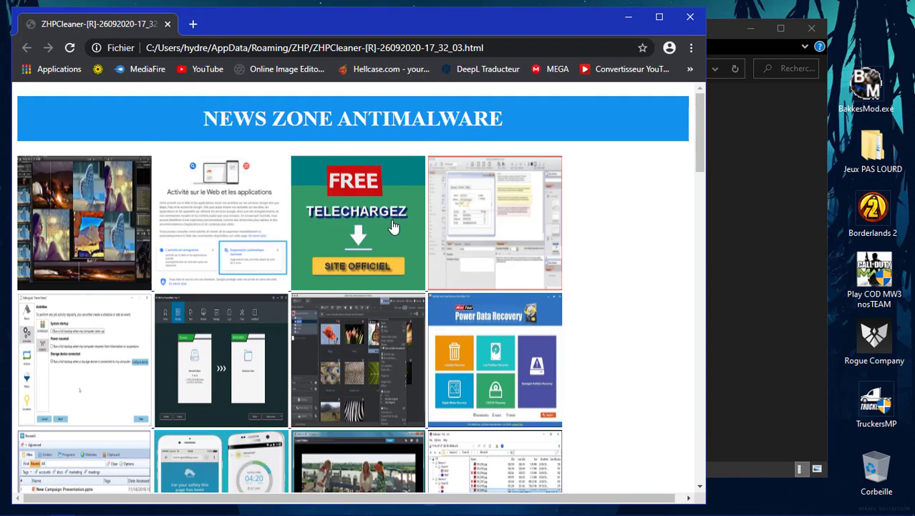
Skim the ZHPCleaner HTML repair report, closing both the browser and ZHPCleaner.
scroll(393, 224, down, 3)
scroll(347, 172, up, 3)
click(690, 17)
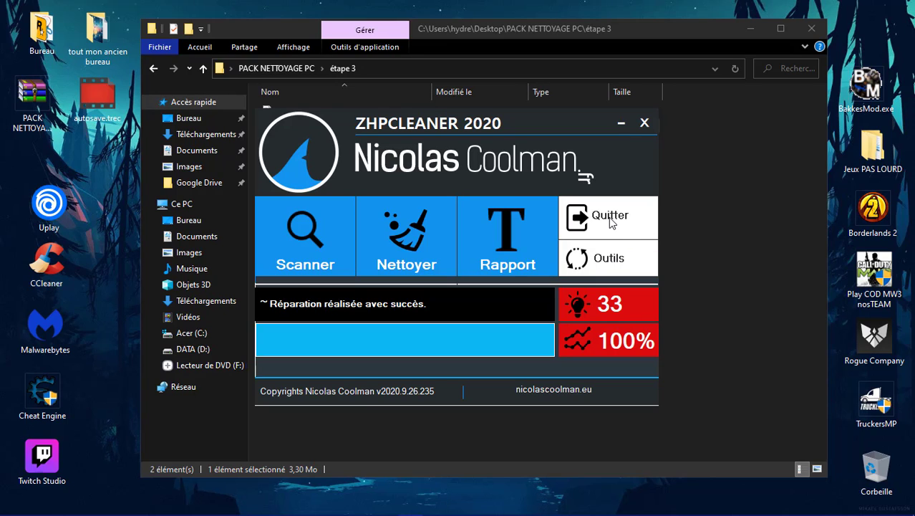
click(644, 122)
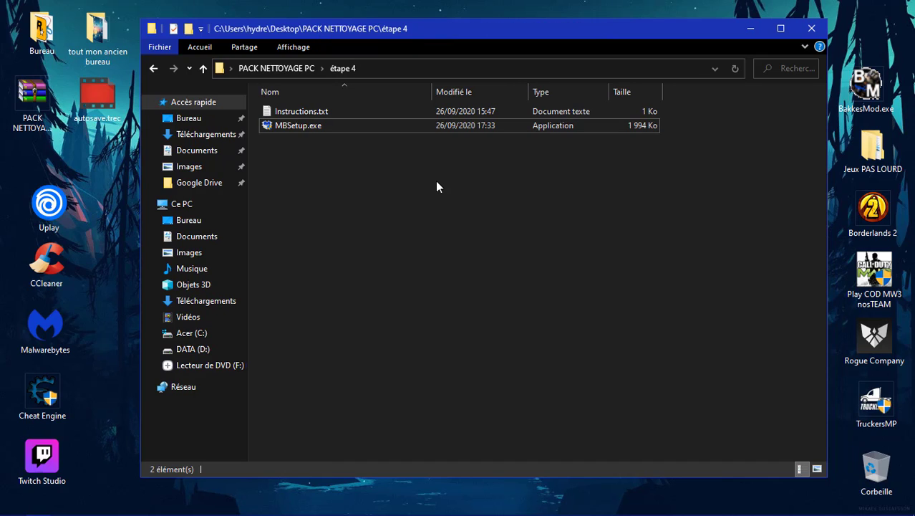
Launch MBSetup.exe from the étape 4 folder and install Malwarebytes.
double_click(320, 127)
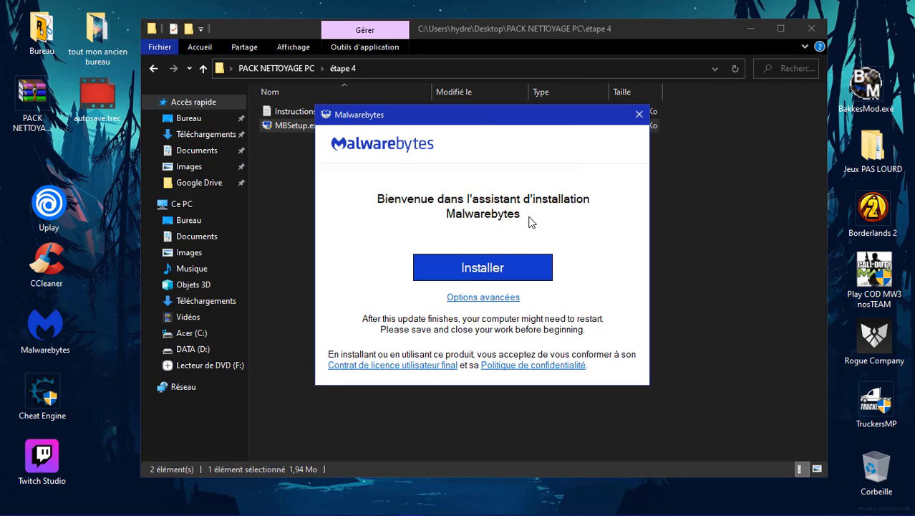
click(471, 269)
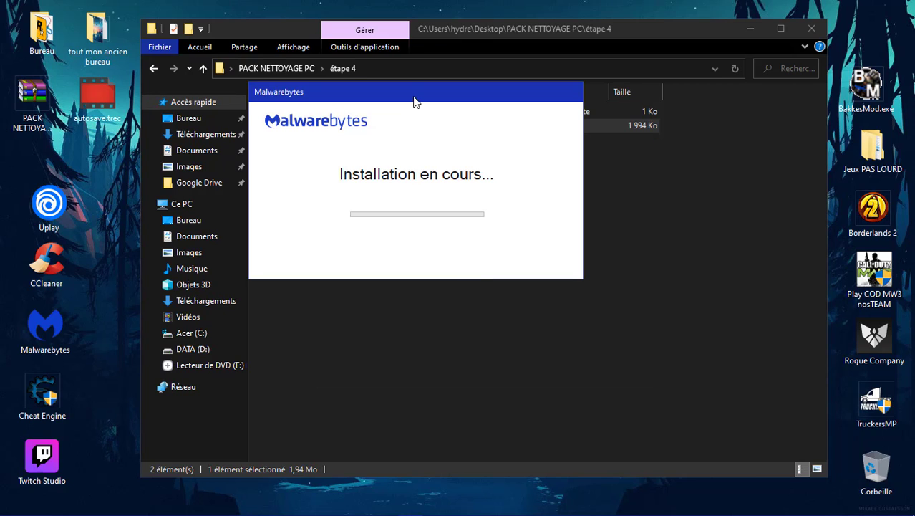
drag(415, 98, 506, 159)
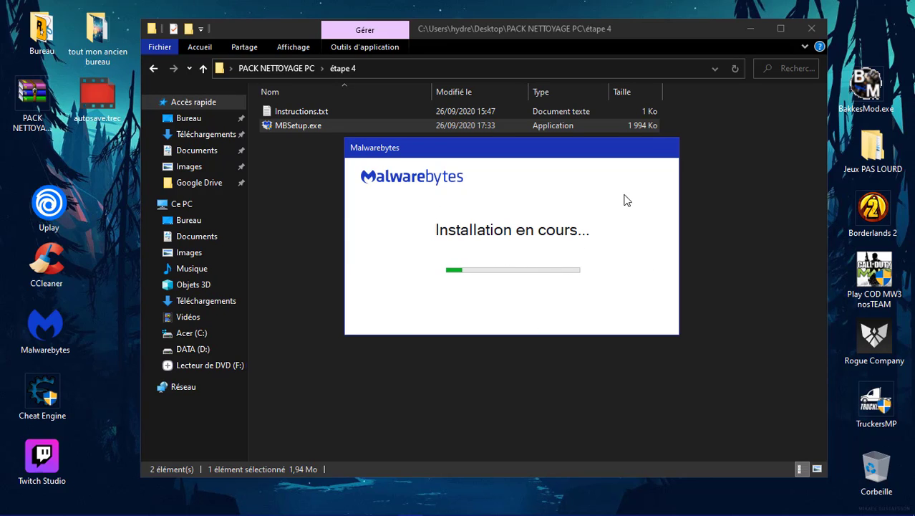
drag(533, 152, 493, 165)
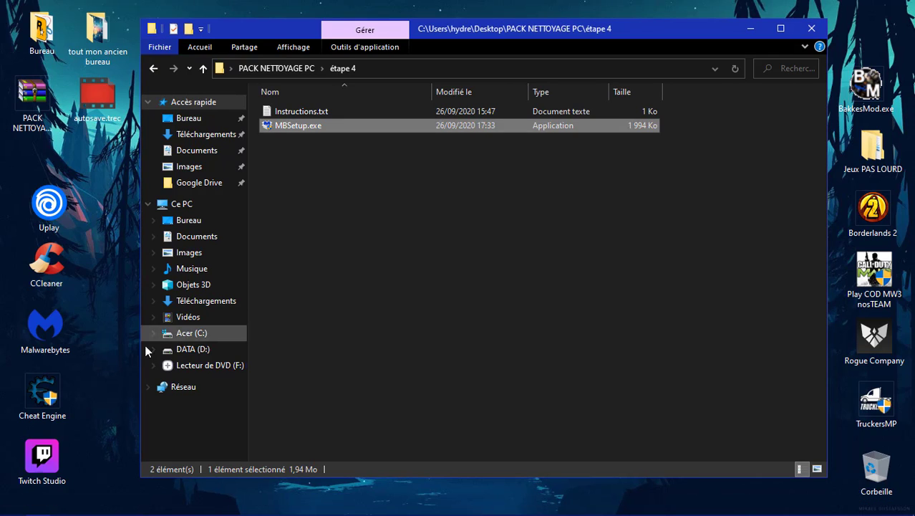
Open Malwarebytes from the desktop, dismiss the network settings notice and run a threat analysis.
click(50, 329)
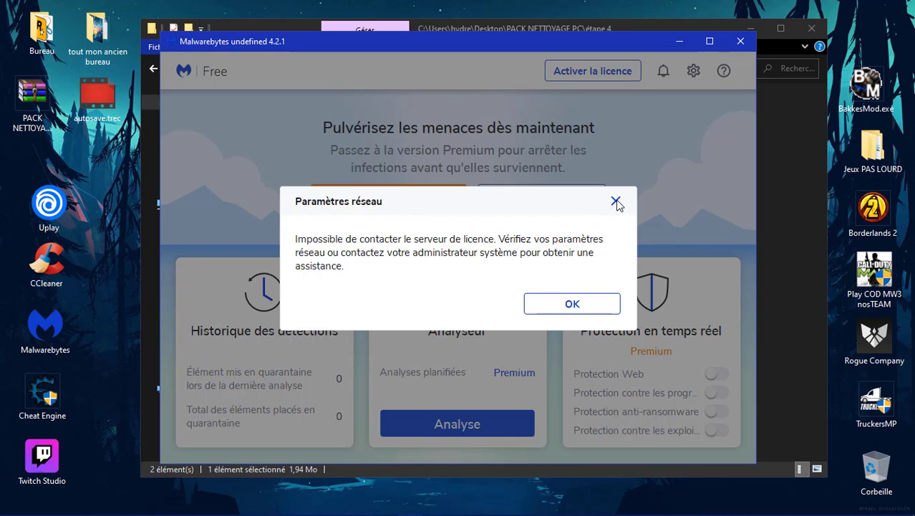
click(616, 202)
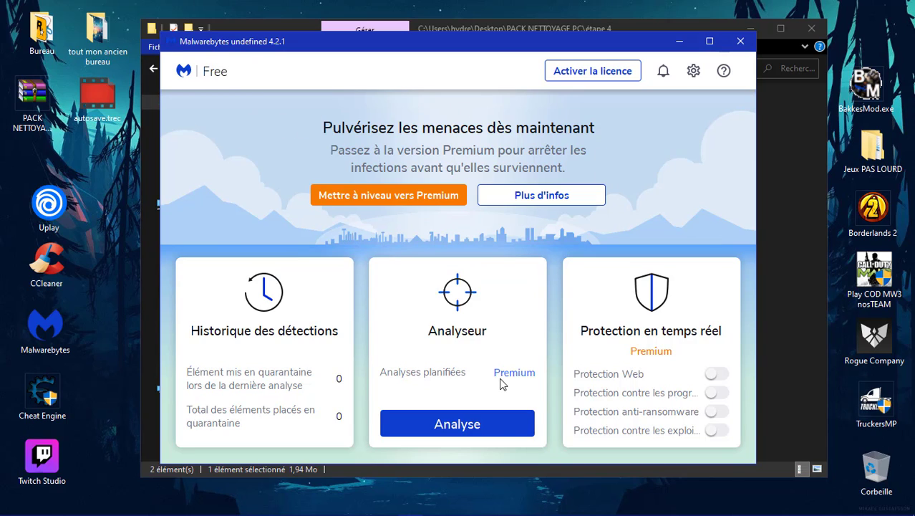
click(471, 423)
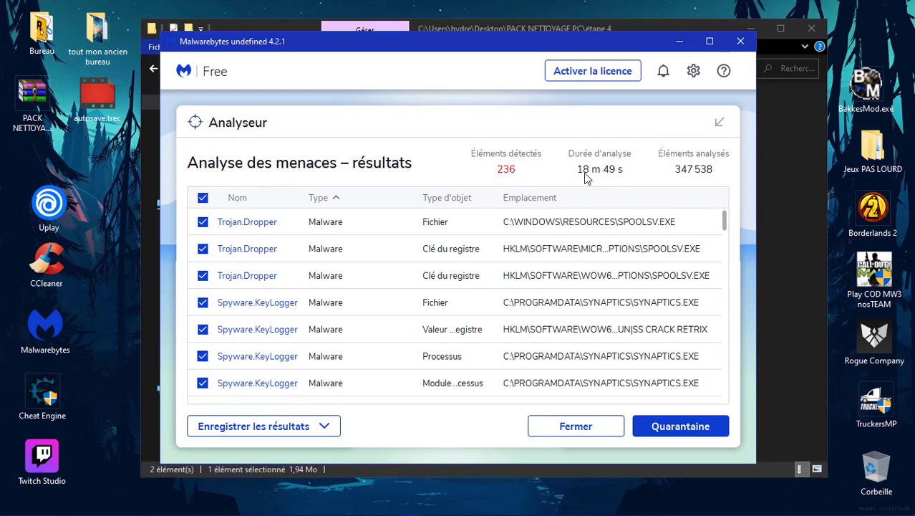
Quarantine all detected threats, decline restarting the computer and close the analysis summary.
scroll(365, 315, down, 1)
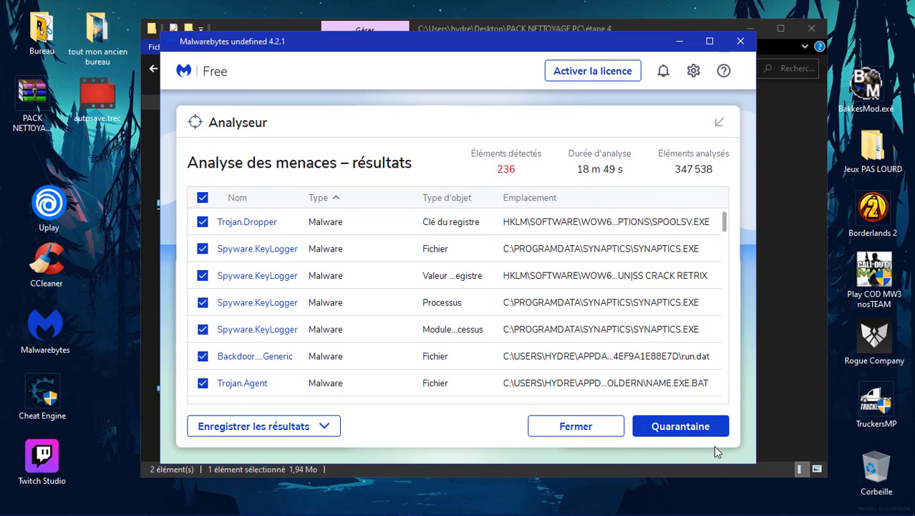
click(686, 432)
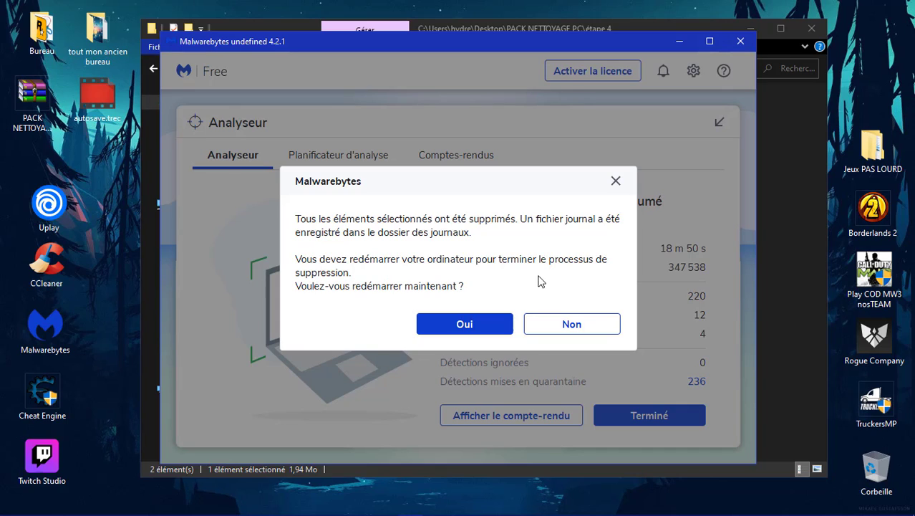
click(566, 322)
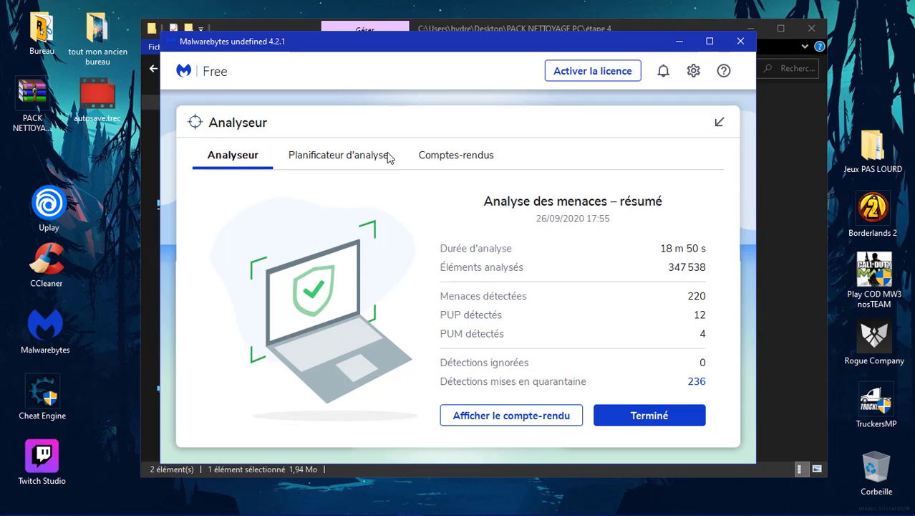
click(718, 122)
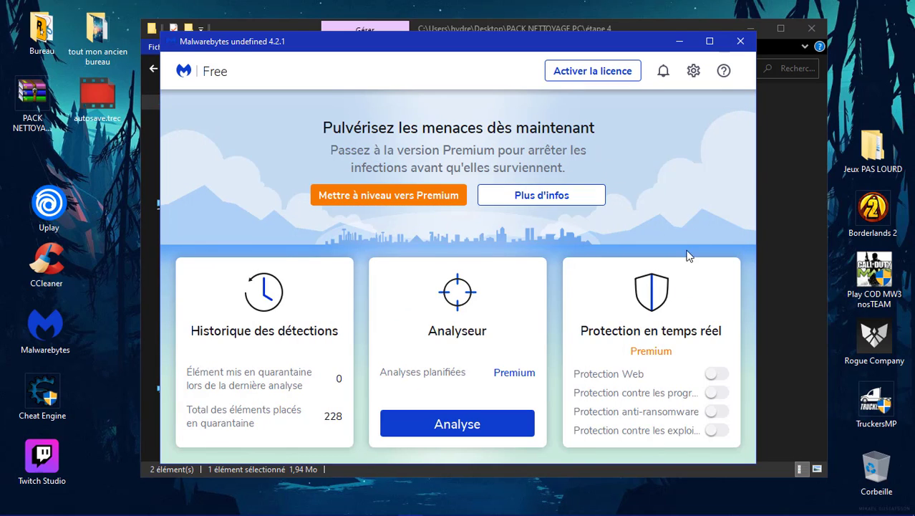
Permanently delete all quarantined items from the detection history and return to the Malwarebytes dashboard.
click(281, 290)
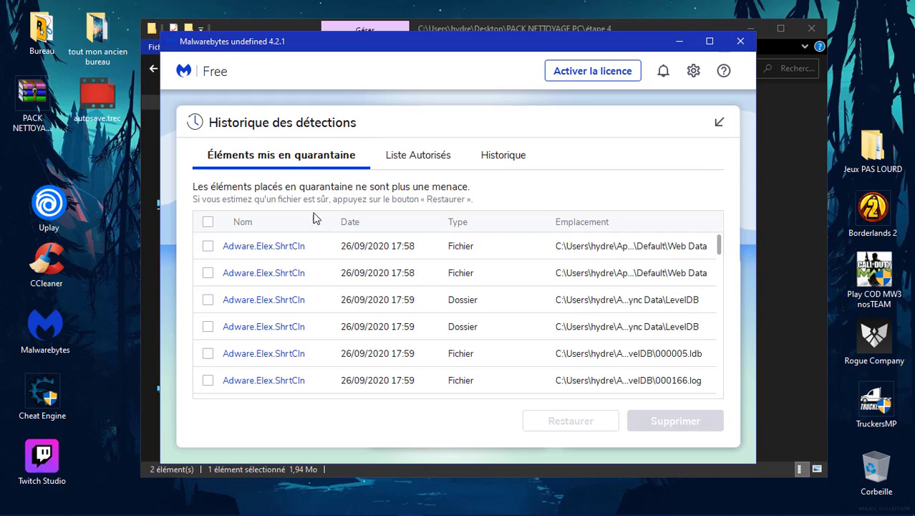
click(209, 223)
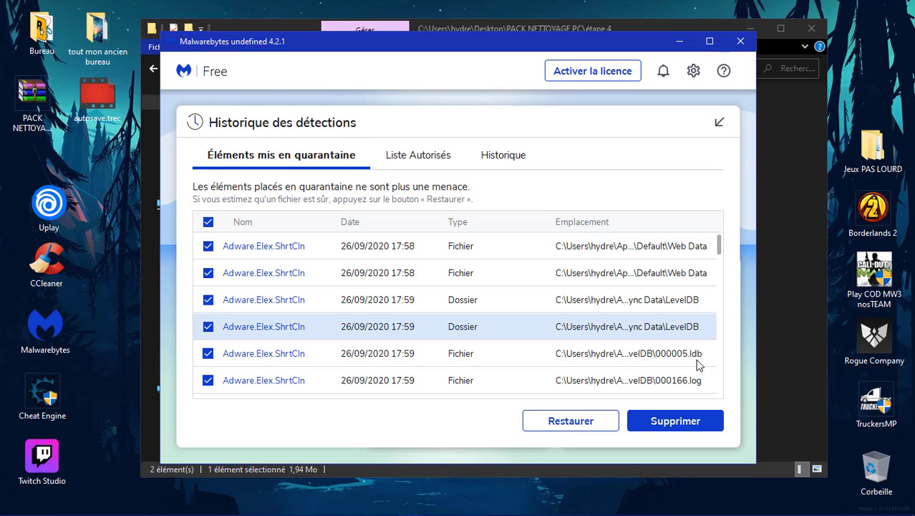
click(663, 422)
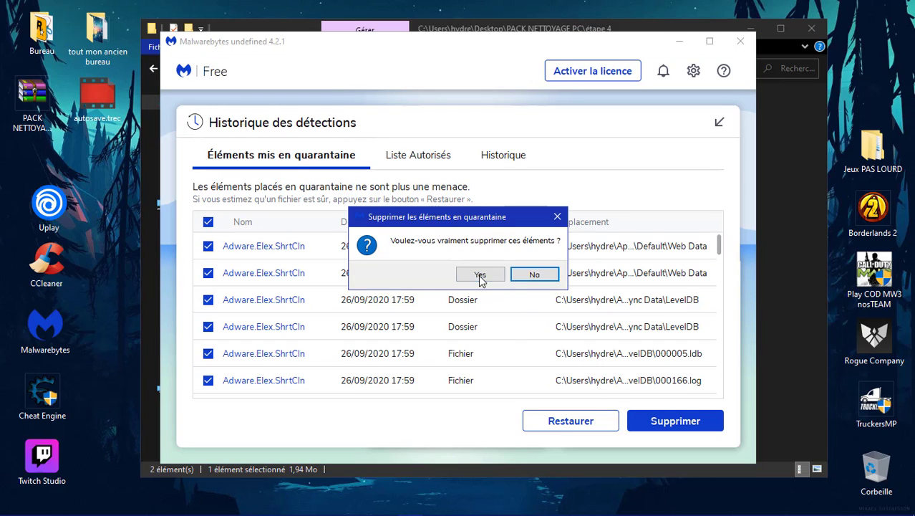
click(480, 275)
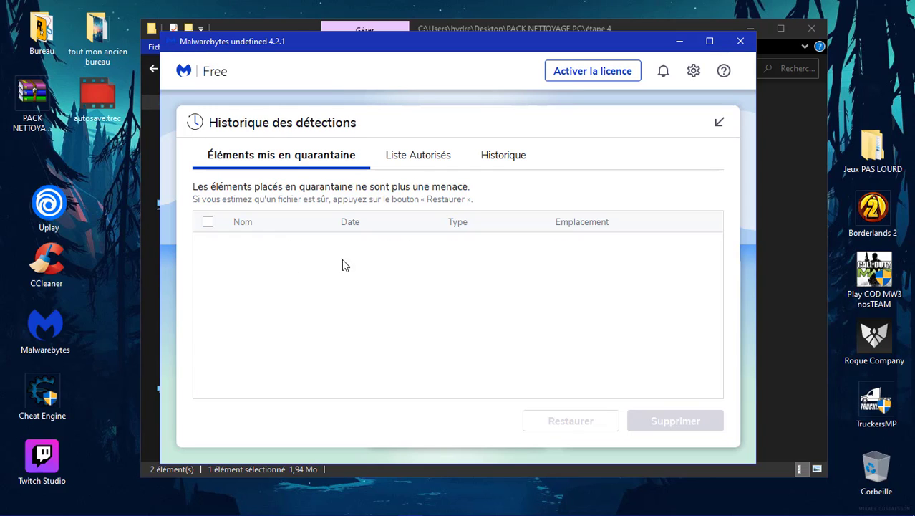
click(719, 123)
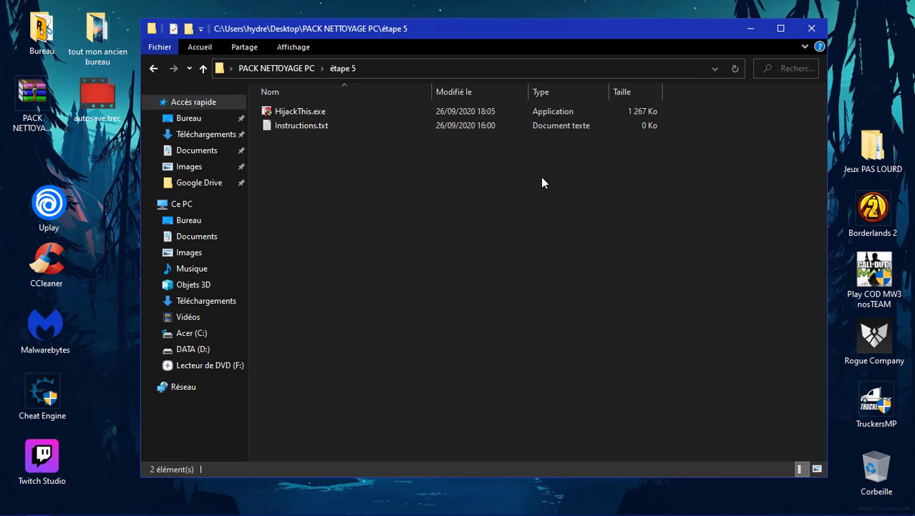
Launch HijackThis.exe from the étape 5 folder, do a system scan only and look over the results.
click(321, 113)
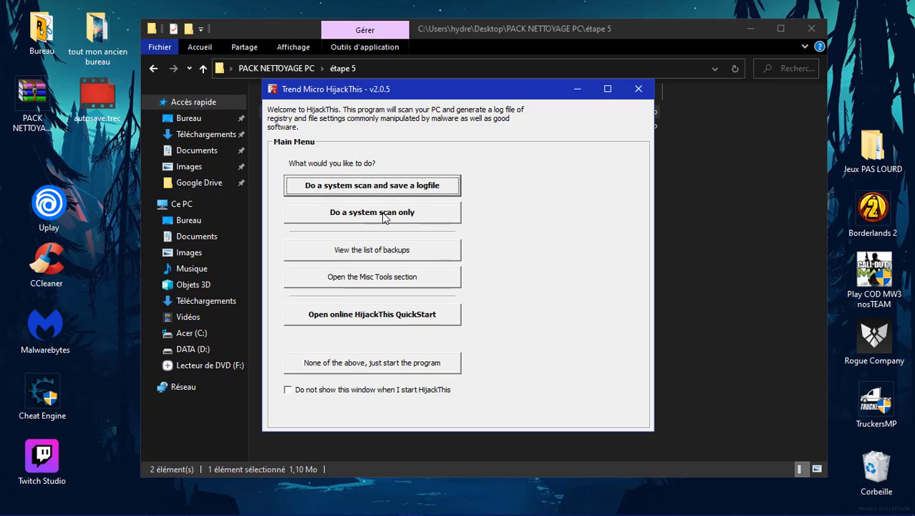
click(408, 218)
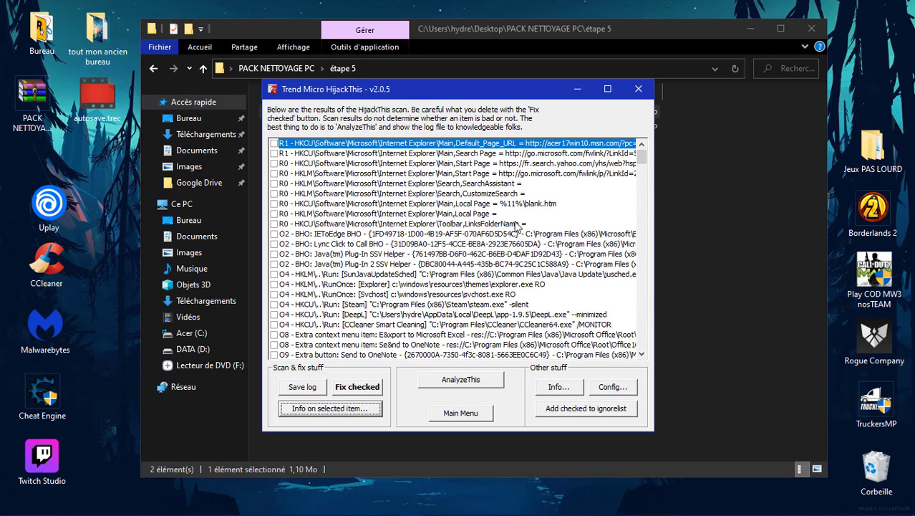
scroll(491, 225, down, 4)
scroll(491, 226, up, 4)
mouse_move(643, 163)
mouse_down()
mouse_move(634, 353)
mouse_move(609, 132)
mouse_move(616, 201)
mouse_move(641, 148)
mouse_up()
Check all the R1 and R0 Internet Explorer entries in the scan results, from Default_Page_URL through Toolbar,LinksFolderName.
click(273, 144)
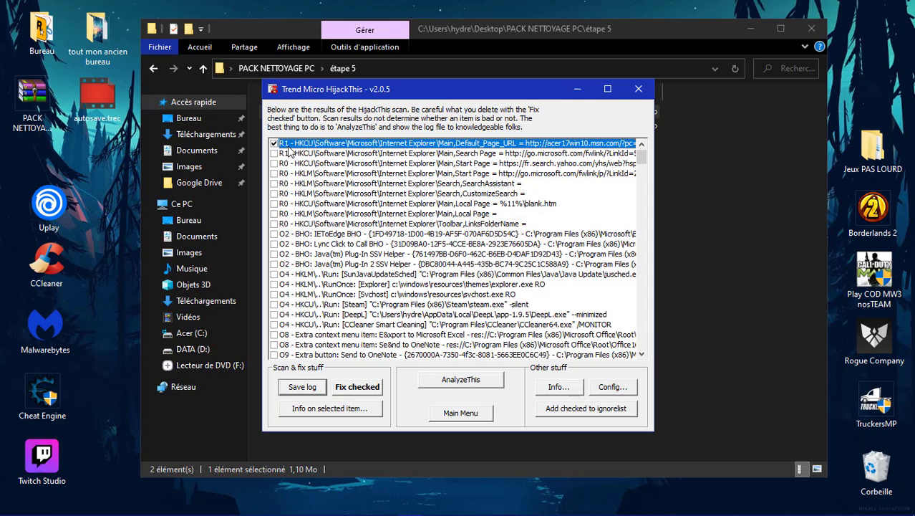
click(274, 154)
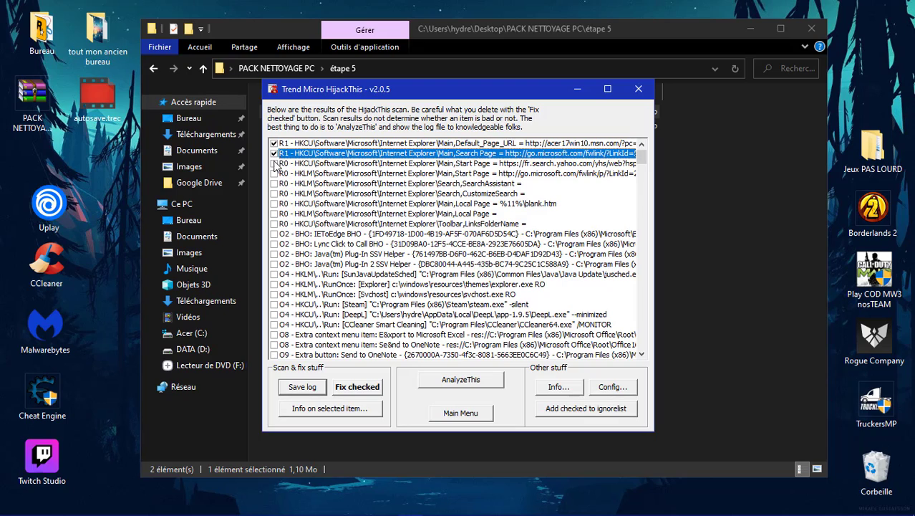
click(273, 163)
click(273, 174)
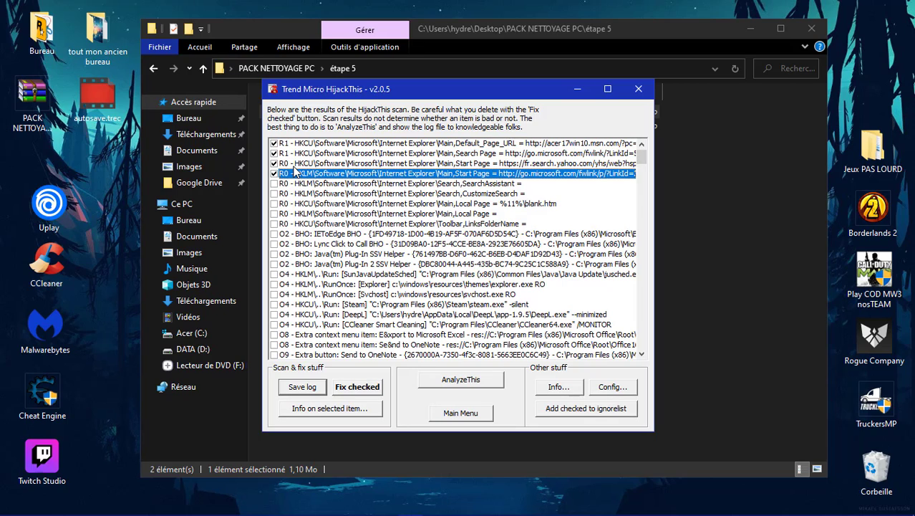
key(Down)
key(space)
key(Down)
key(space)
key(Down)
key(space)
key(Down)
key(space)
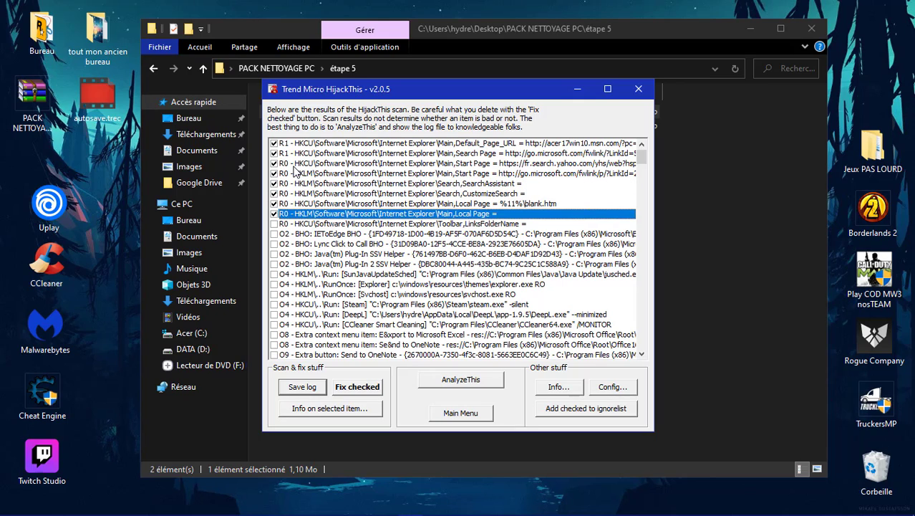
key(Down)
key(space)
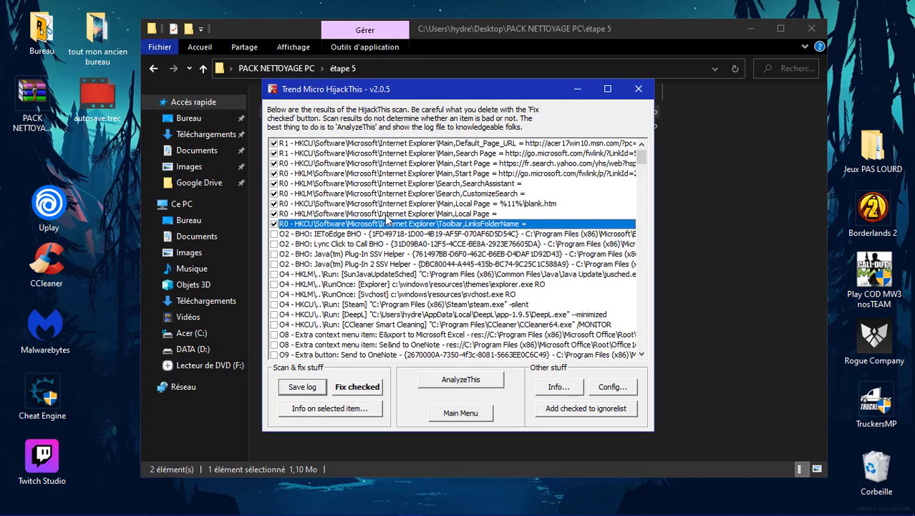
Examine the O2 to O23 entries in the scan results, down to the Arp Intelligent Protection Service.
key(Down)
key(Down)
key(Down)
key(Down)
key(Down)
key(Down)
key(Down)
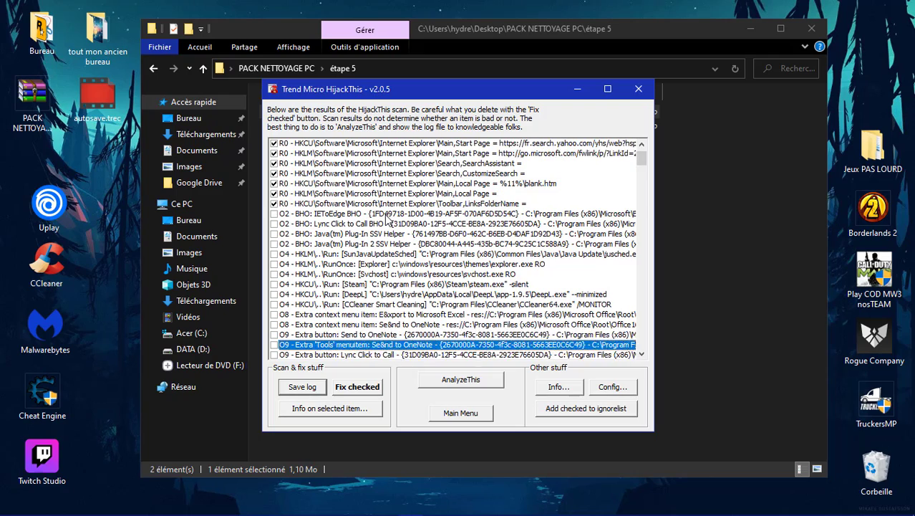
key(Down)
key(Down)
key(Down)
key(Down)
key(Down)
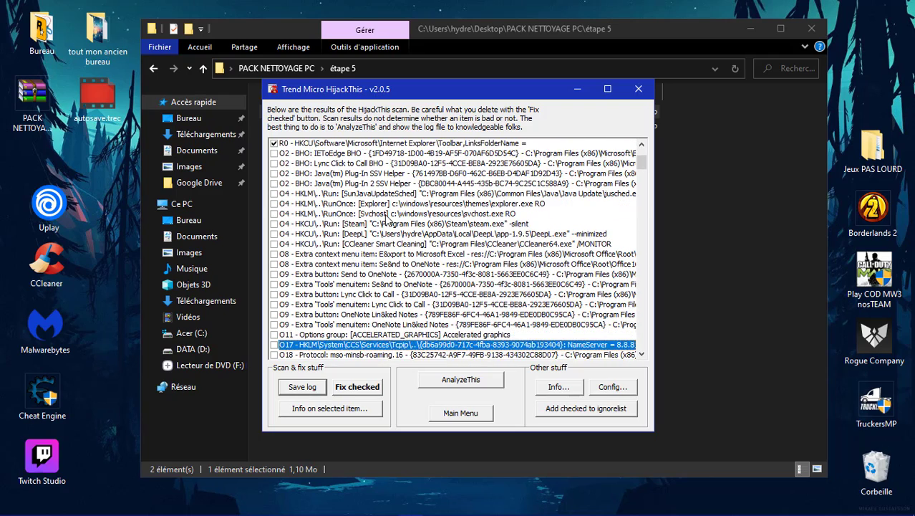
key(Down)
key(Down)
key(Down)
key(Down)
key(Down)
key(Down)
key(Down)
key(Down)
key(Down)
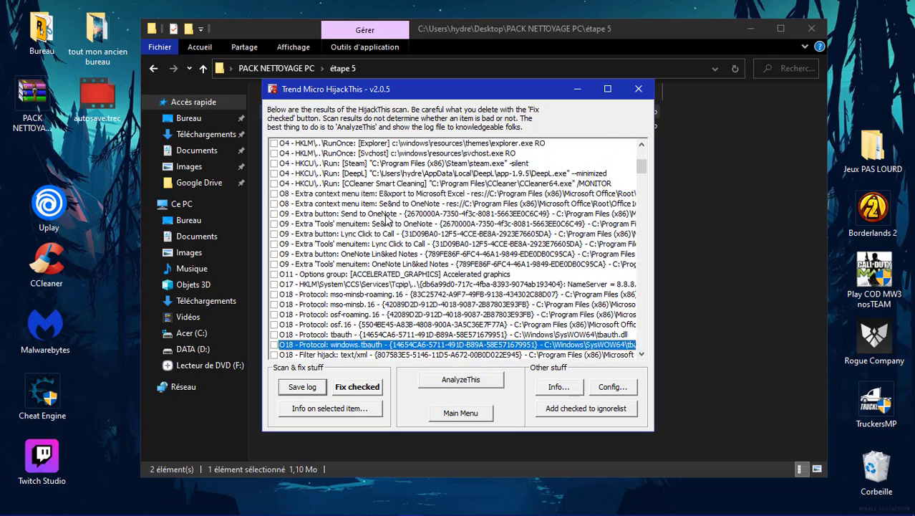
key(Down)
key(Down)
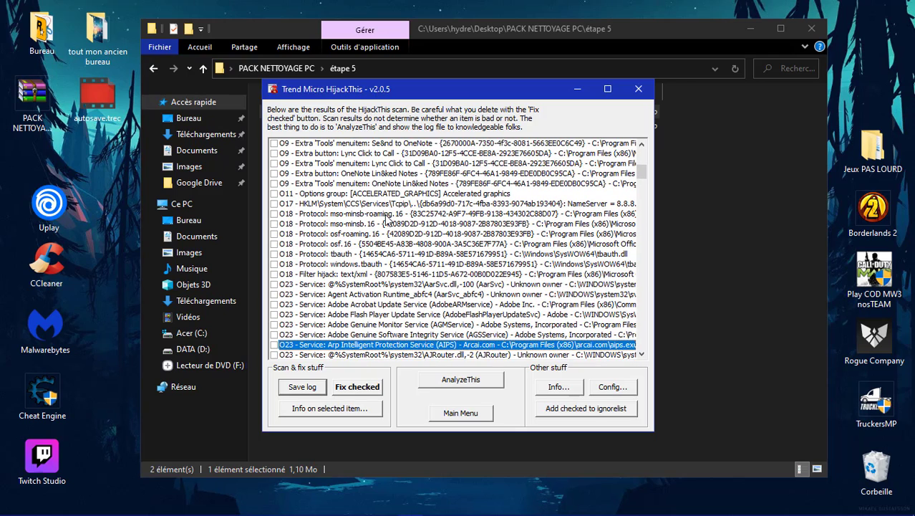
Check the two O23 service entries with an unknown owner, AarSvc and Agent Activation Runtime.
key(Up)
key(Up)
key(Up)
key(Up)
key(Up)
key(Up)
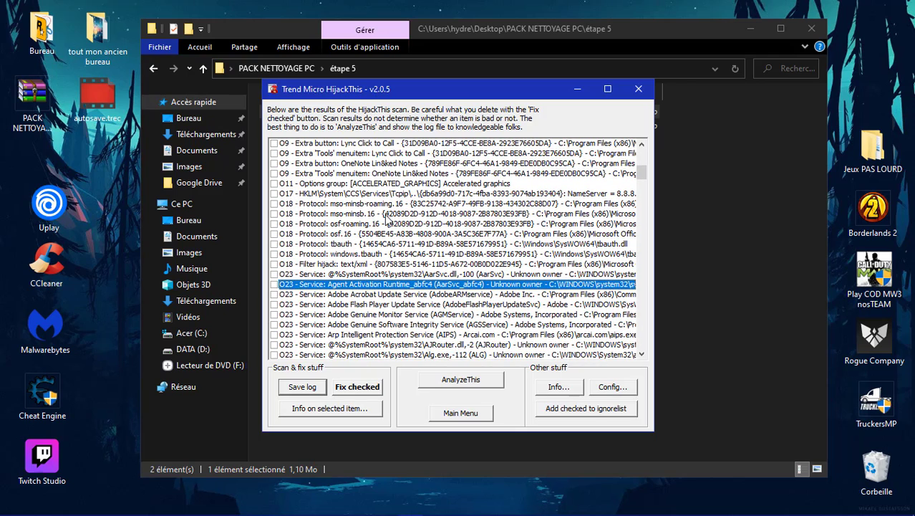
key(Up)
key(space)
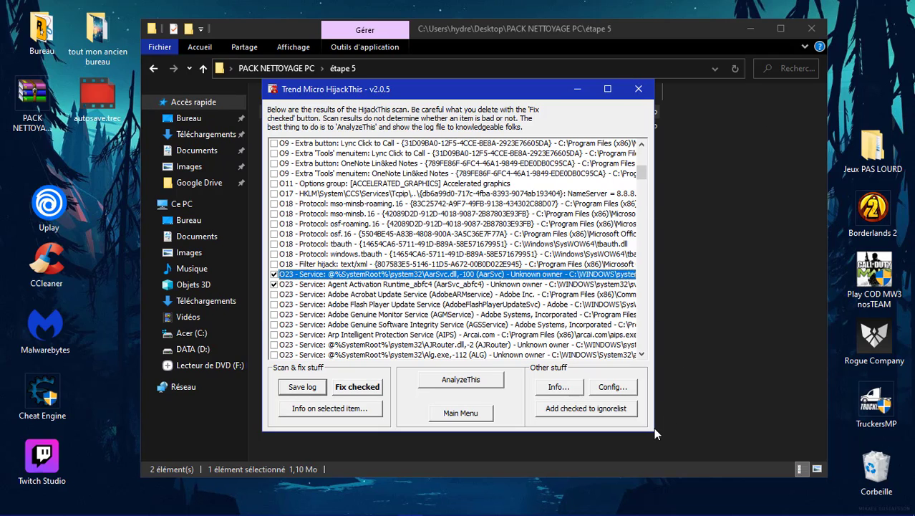
Enlarge and reposition the HijackThis window to show the full file paths of the entries.
drag(654, 433, 853, 428)
drag(556, 94, 377, 81)
drag(671, 416, 850, 491)
drag(469, 73, 480, 41)
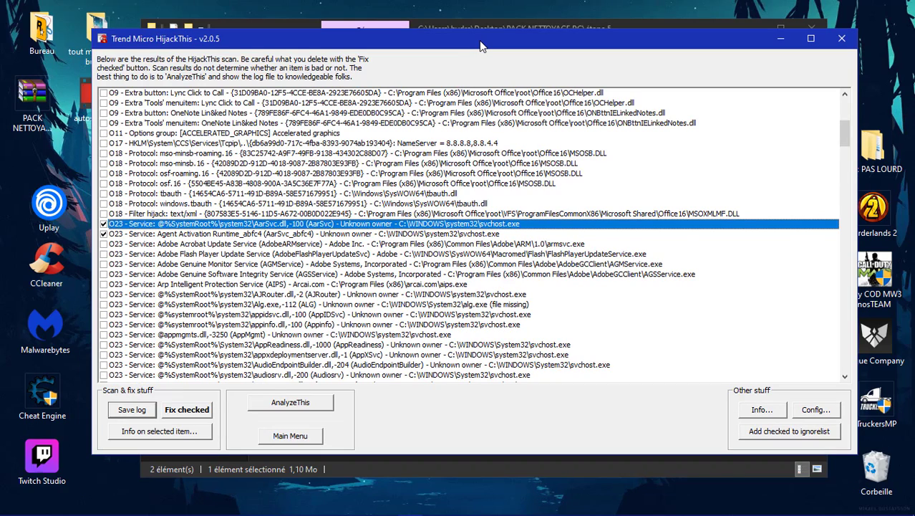
Review the unchecked O2, O4, O8, O9 and O18 entries again, going up to the start of the list and back down.
key(Down)
key(Down)
key(Down)
key(Up)
key(Up)
key(Up)
key(Up)
key(Up)
key(Up)
key(Up)
key(Up)
key(Up)
key(Up)
key(Up)
key(Up)
key(Up)
key(Up)
key(Up)
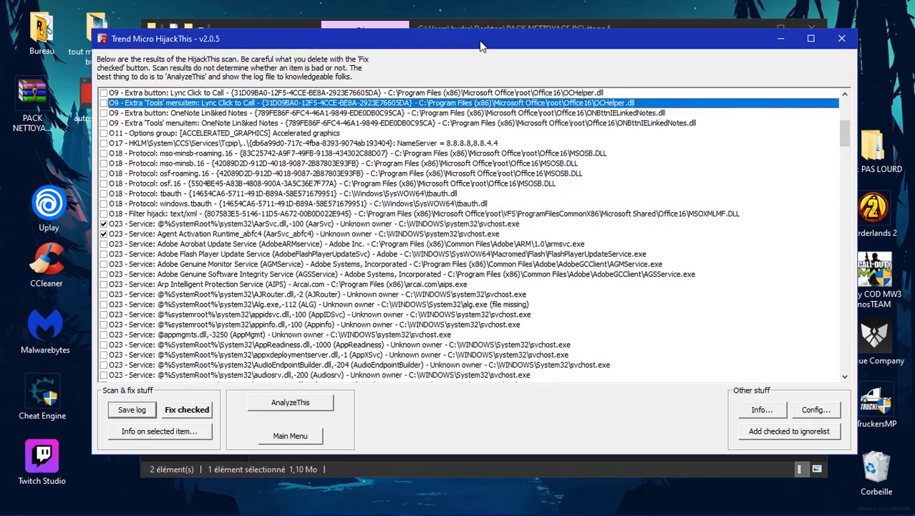
key(Up)
key(Up)
key(Up)
key(Up)
key(Up)
key(Up)
key(Up)
key(Up)
key(Up)
key(Up)
key(Up)
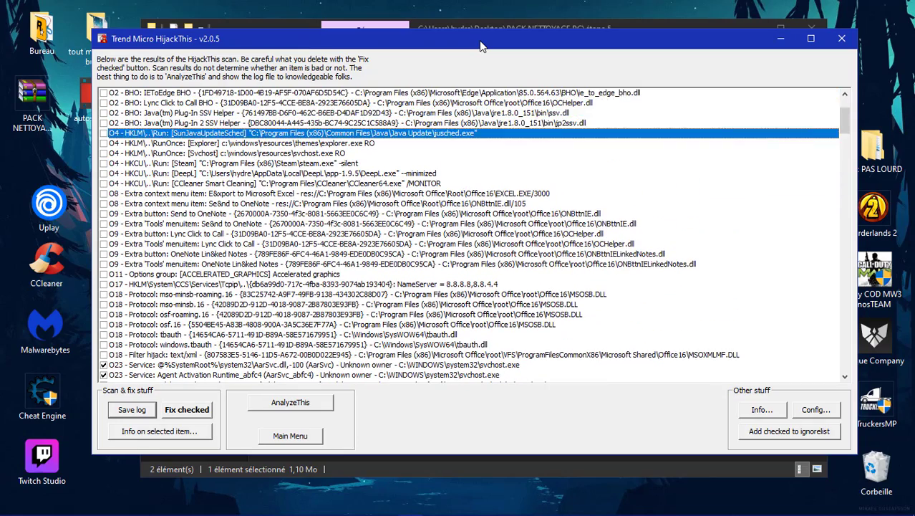
key(Up)
key(Up)
key(Up)
key(Up)
key(Up)
key(Up)
key(Up)
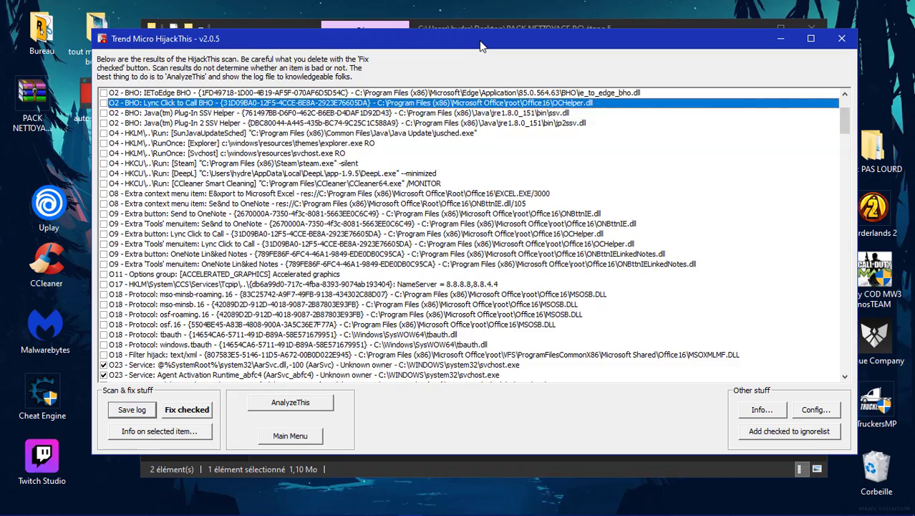
key(Up)
key(Up)
key(Up)
key(Up)
key(Up)
key(Down)
key(Down)
key(Down)
key(Down)
key(Down)
key(Down)
key(Down)
key(Down)
key(Down)
key(Down)
key(Down)
key(Down)
key(Down)
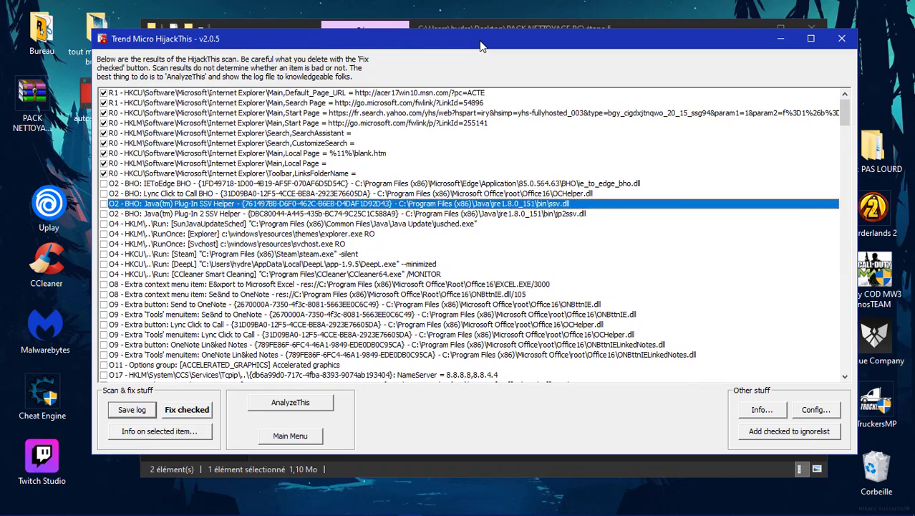
key(Down)
key(Down)
key(Down)
key(Down)
key(Down)
key(Down)
key(Down)
key(Down)
key(Down)
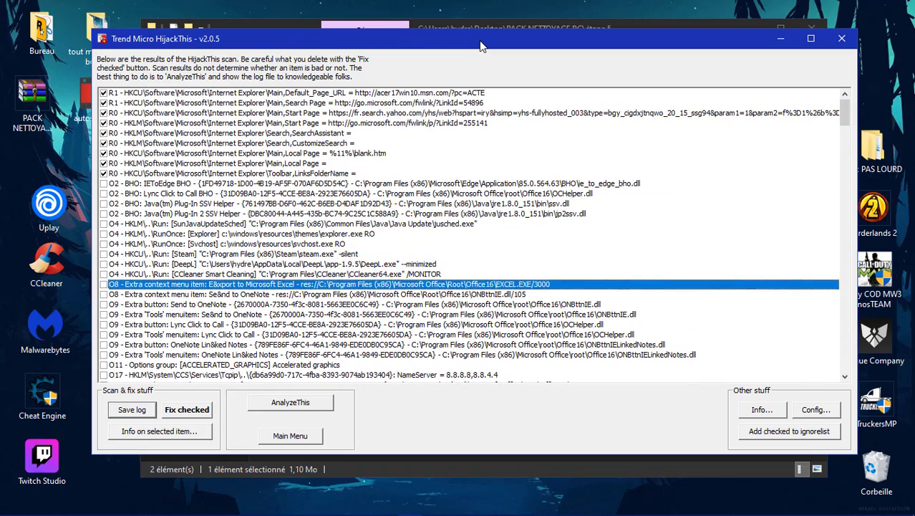
Check the unknown-owner O23 services from AJRouter through AudioEndpointBuilder, skipping the Adobe and Arcai.com services.
key(Down)
key(Down)
key(Down)
key(Down)
key(Down)
key(Down)
key(Down)
key(Down)
key(Down)
key(Down)
key(Down)
key(Down)
key(Down)
key(Down)
key(Down)
key(Down)
key(Down)
key(Down)
key(Down)
key(Down)
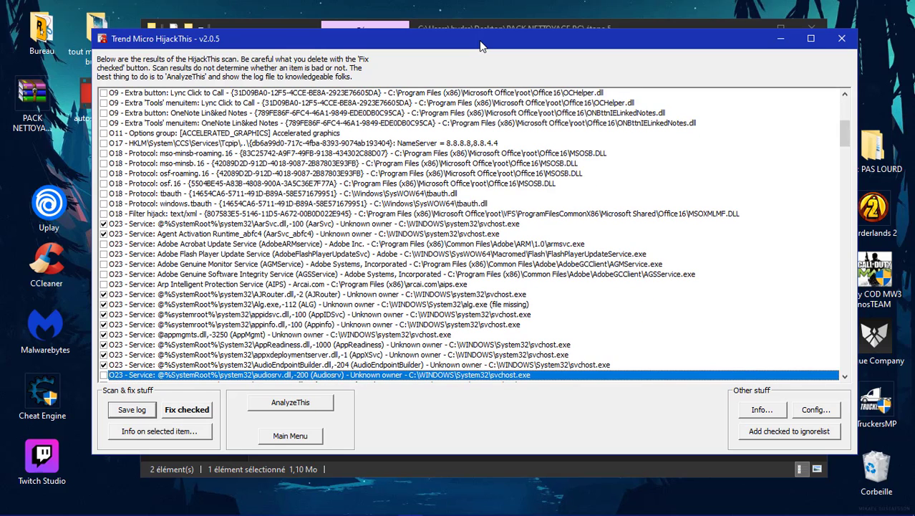
Check the remaining O23 services with an unknown owner, from Audiosrv through XboxGipSvc, skipping those with a known company.
key(Up)
key(Up)
key(Up)
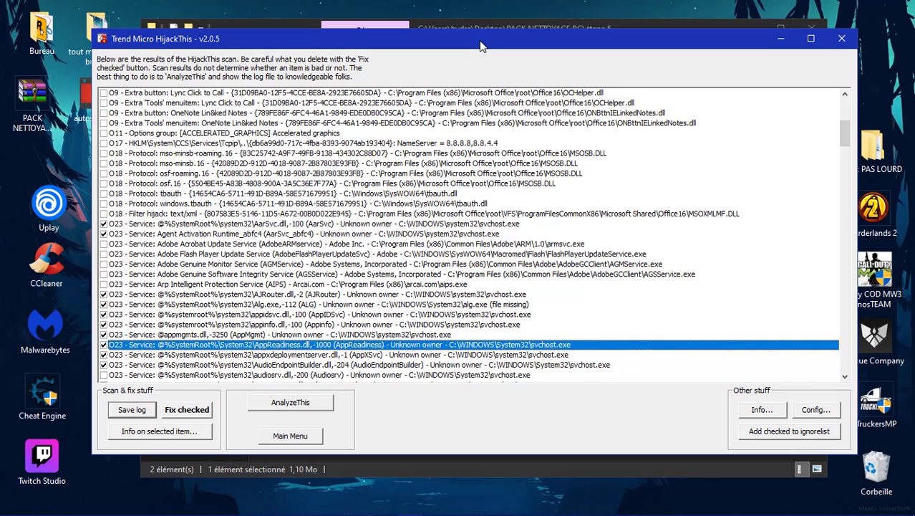
key(Down)
key(Down)
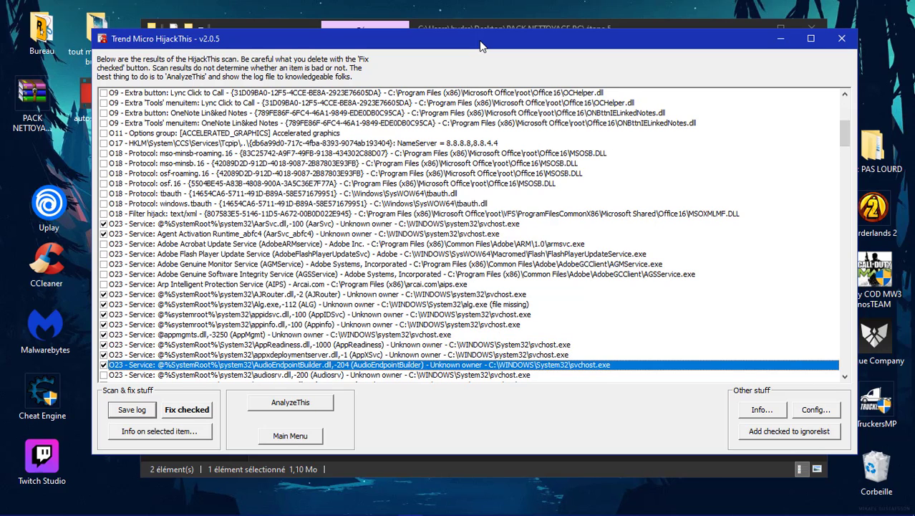
key(End)
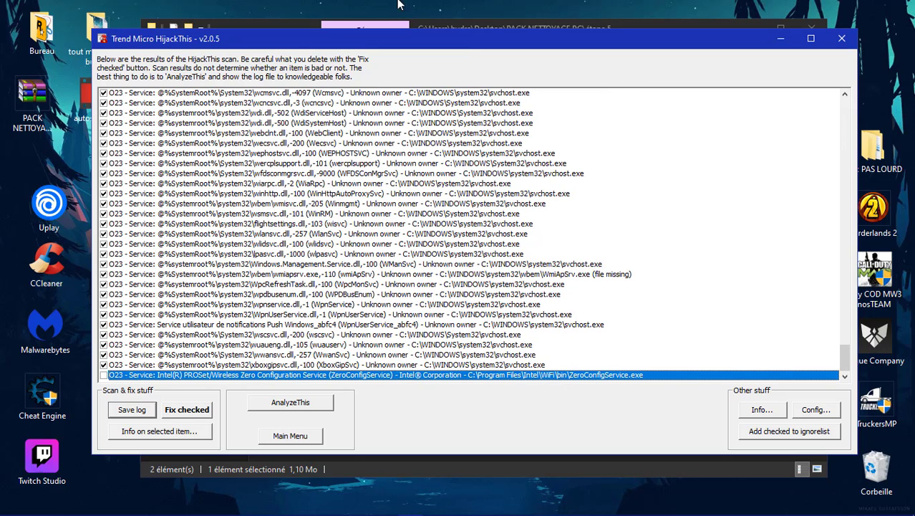
Review the checked O23 service entries and the checked R1 and R0 Internet Explorer entries.
drag(841, 356, 831, 130)
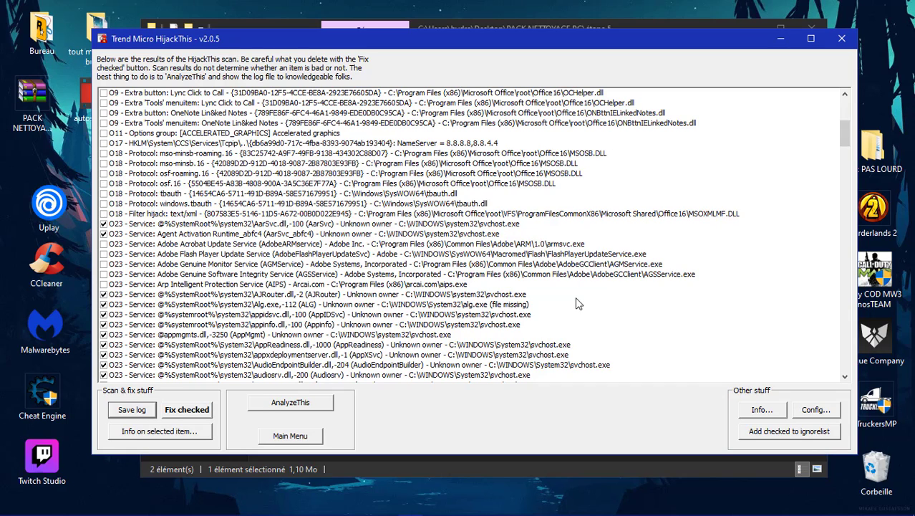
click(477, 306)
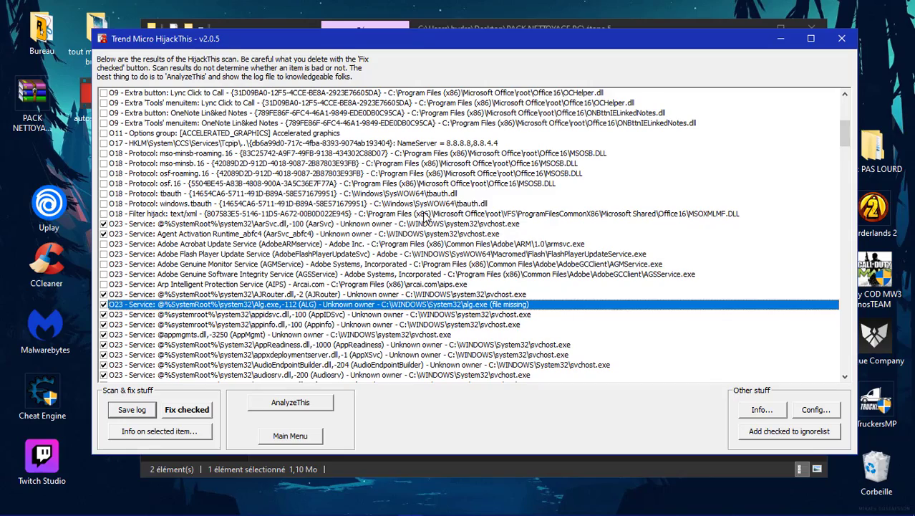
scroll(273, 229, up, 8)
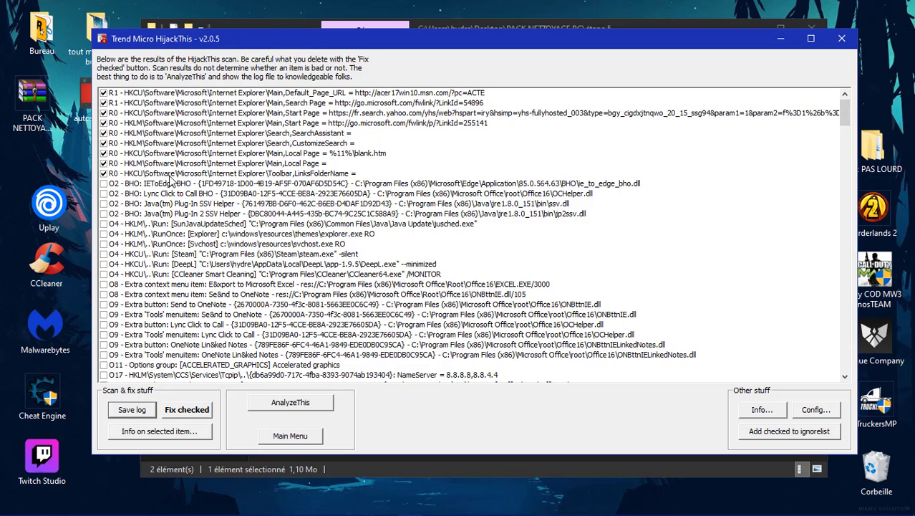
scroll(183, 179, down, 8)
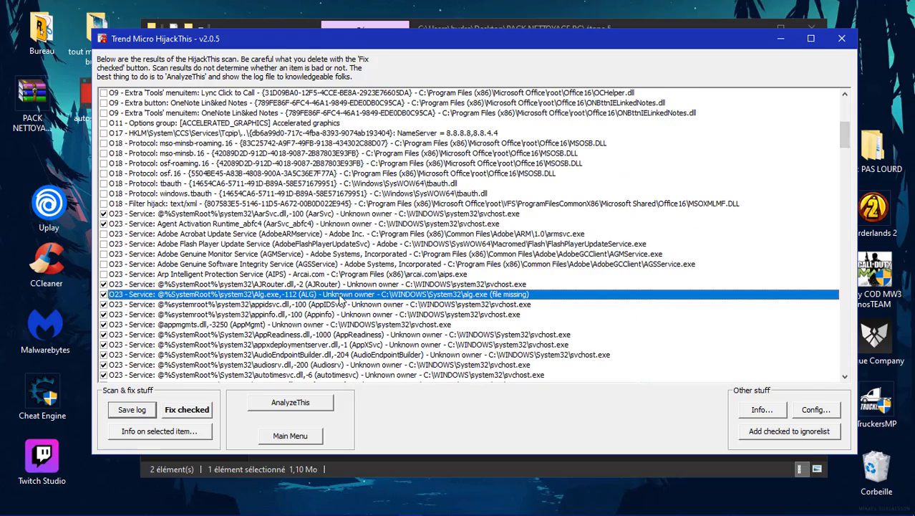
scroll(341, 298, up, 8)
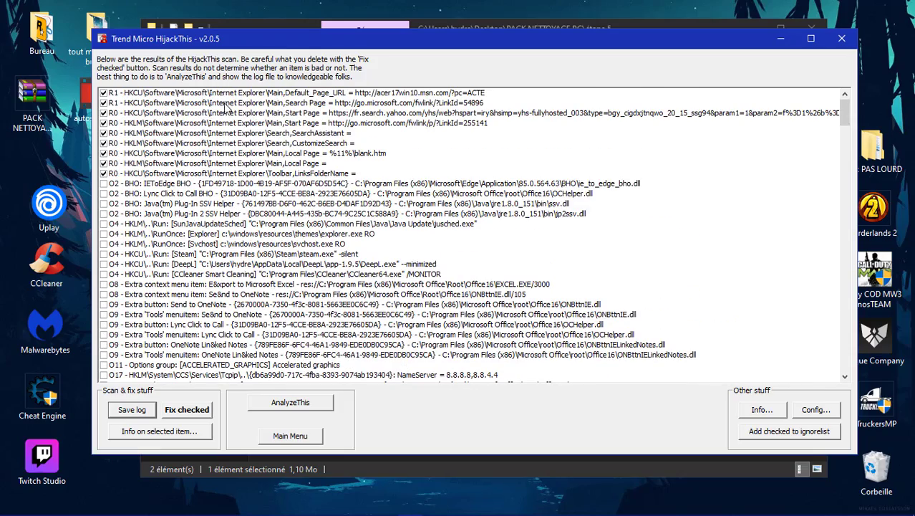
Fix all the checked entries, postponing the computer restart, and close HijackThis.
click(185, 414)
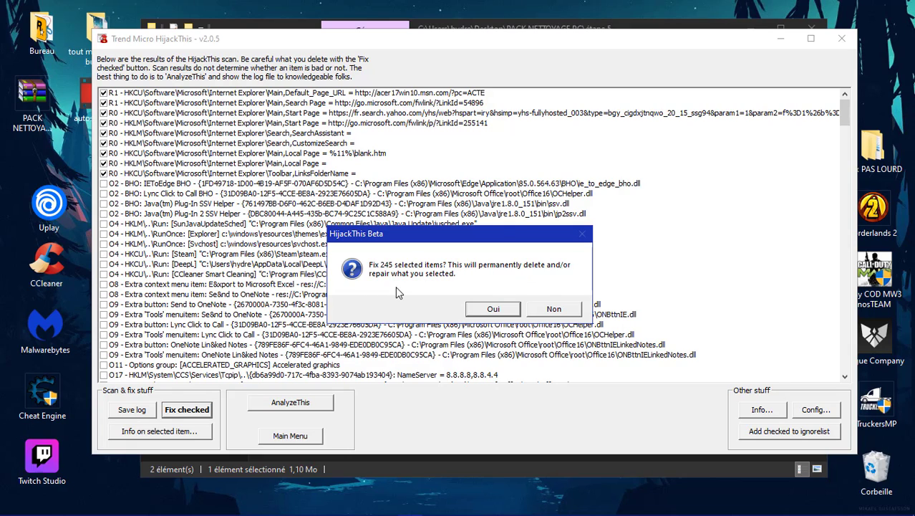
click(493, 309)
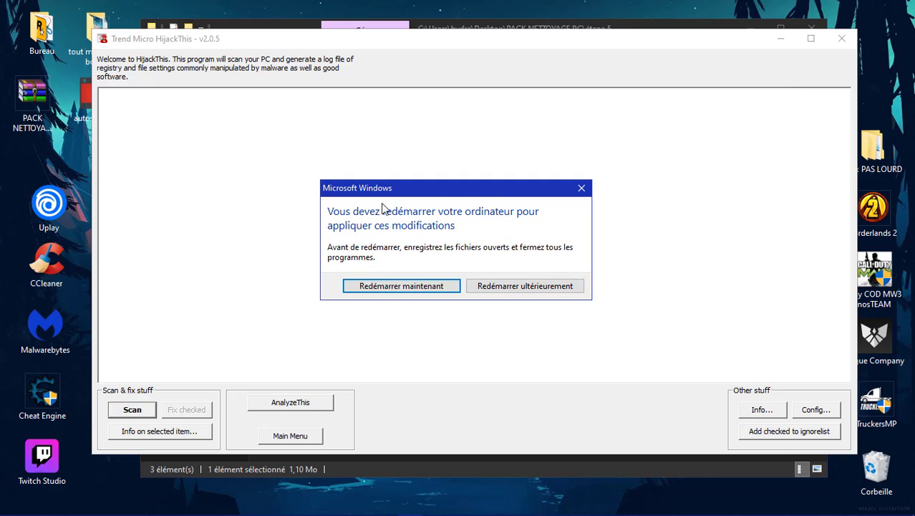
click(493, 286)
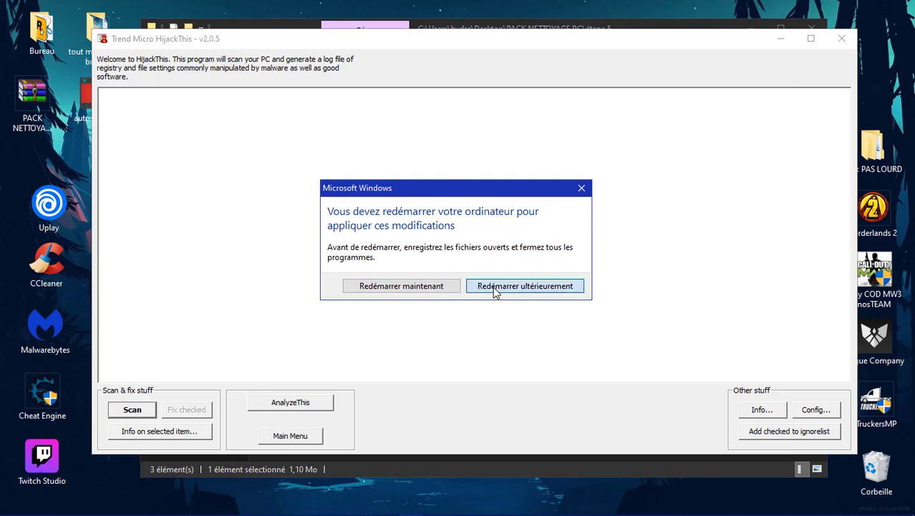
click(841, 39)
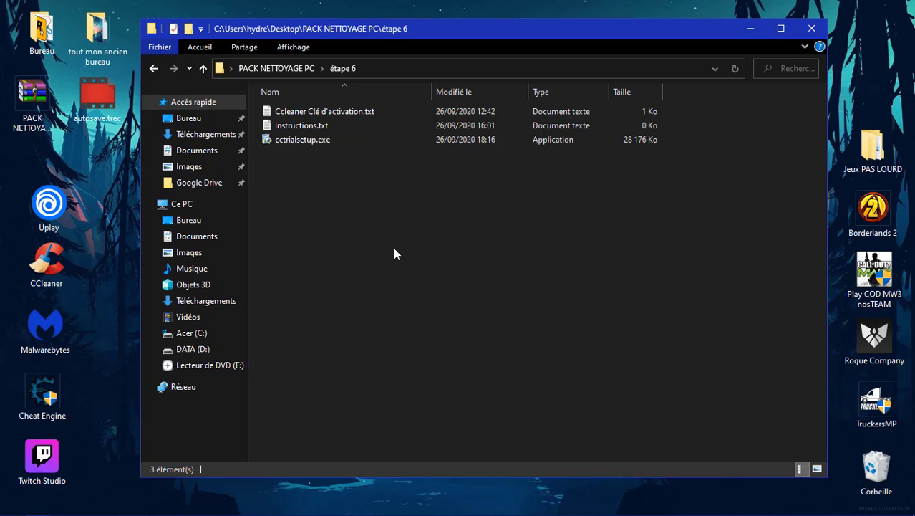
Run cctrialsetup.exe from the étape 6 folder and install CCleaner Professional with Français (French) as the language.
double_click(293, 142)
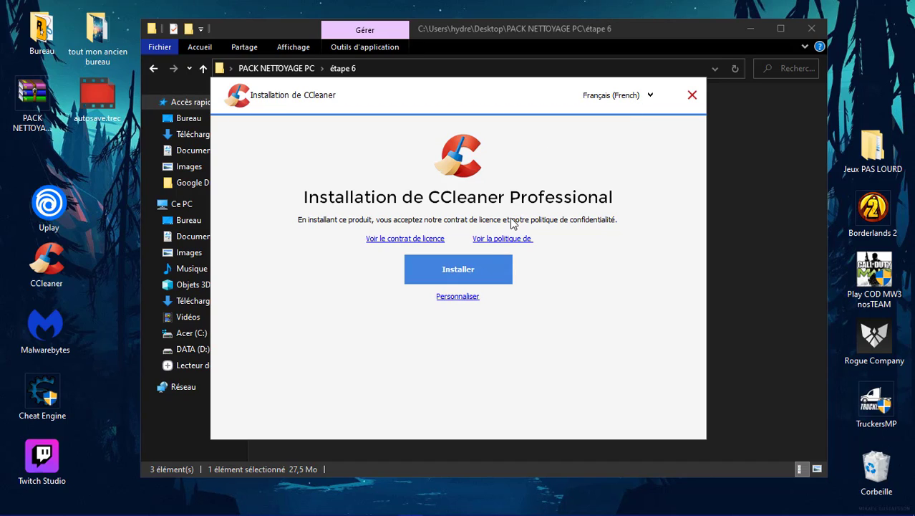
click(634, 98)
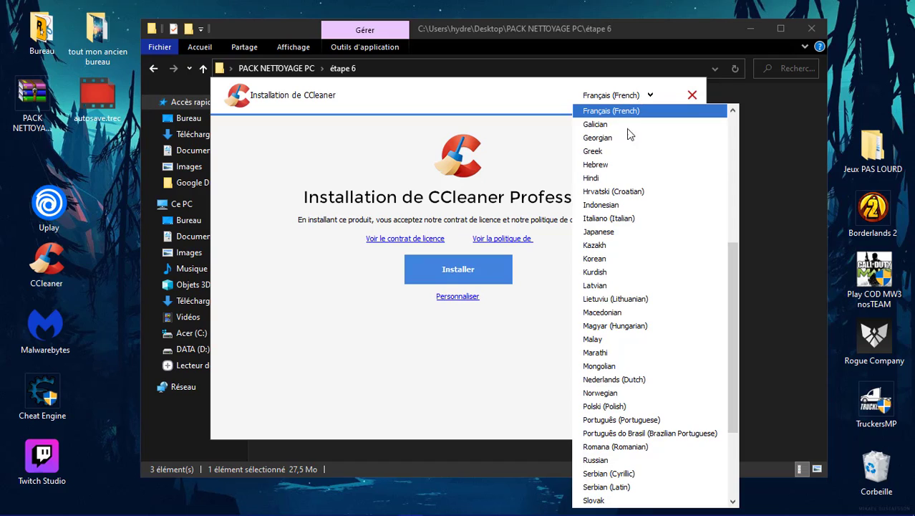
click(626, 114)
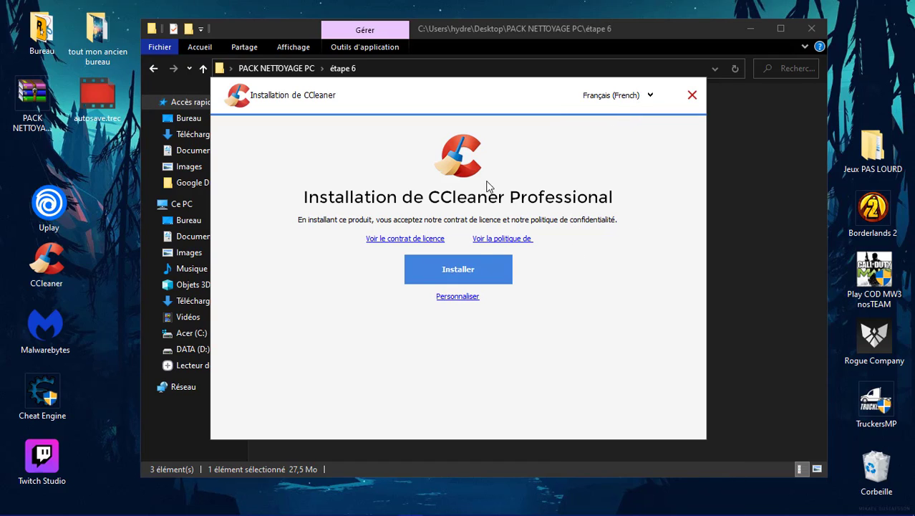
click(468, 268)
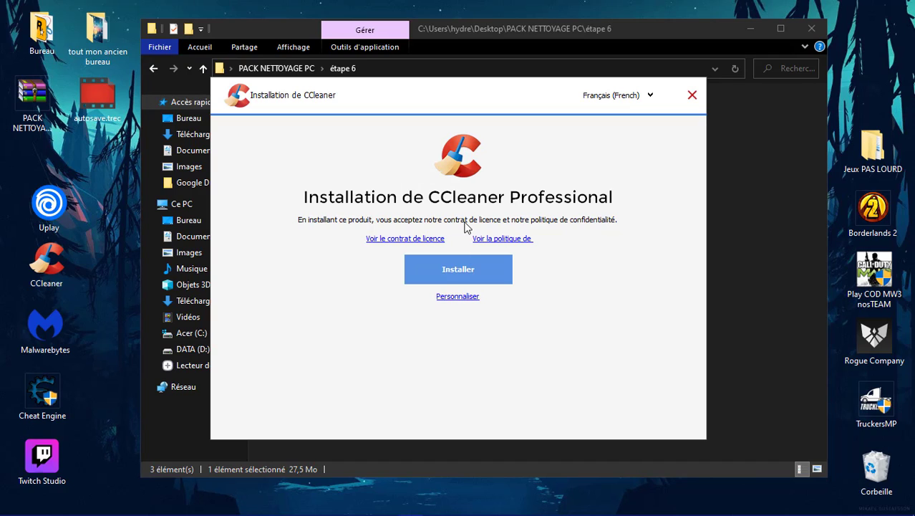
click(464, 276)
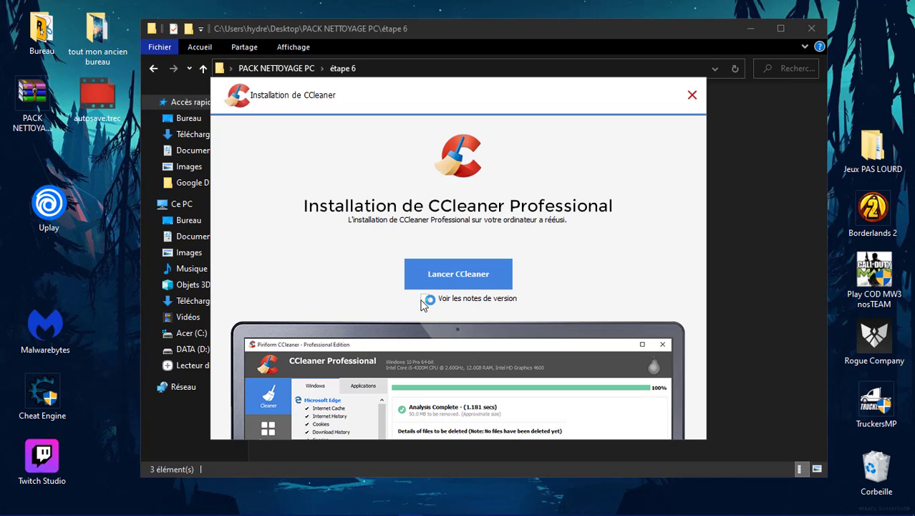
Launch CCleaner from the finished installer and start the Professional trial.
click(437, 276)
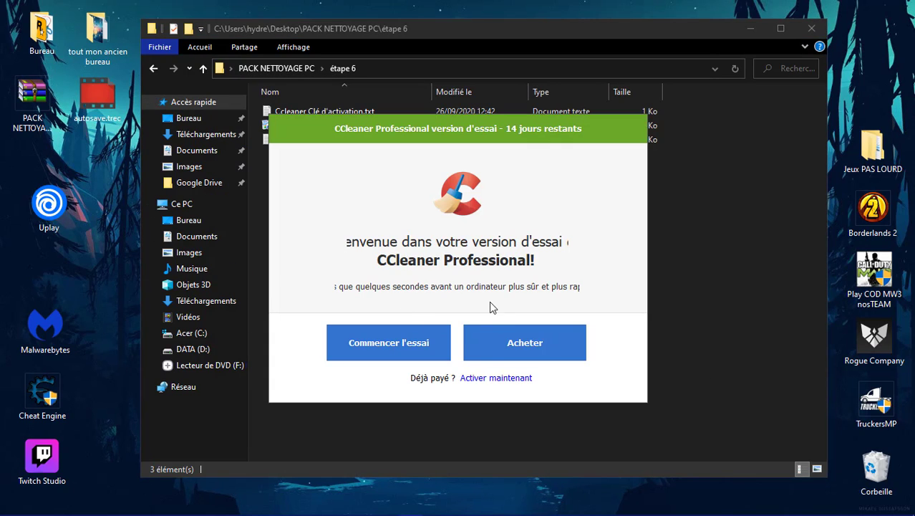
click(374, 341)
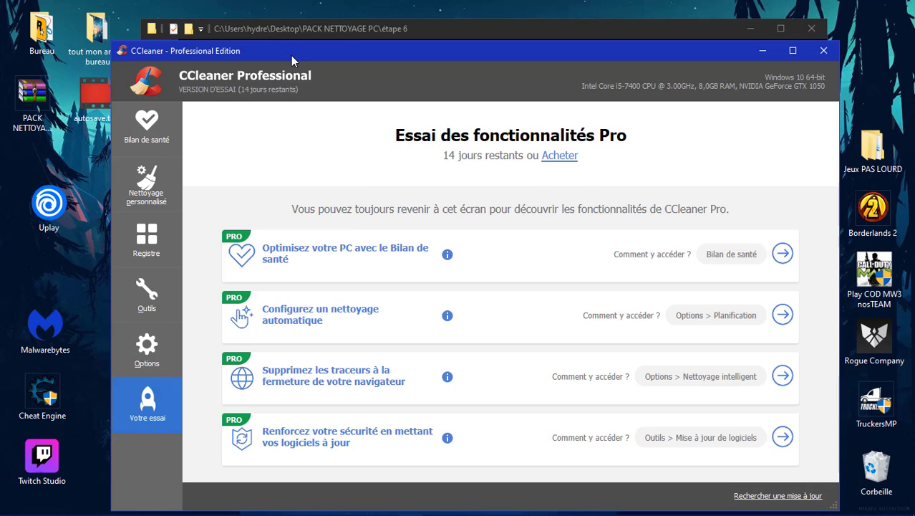
mouse_move(291, 55)
mouse_down()
mouse_move(285, 35)
mouse_move(286, 44)
mouse_up()
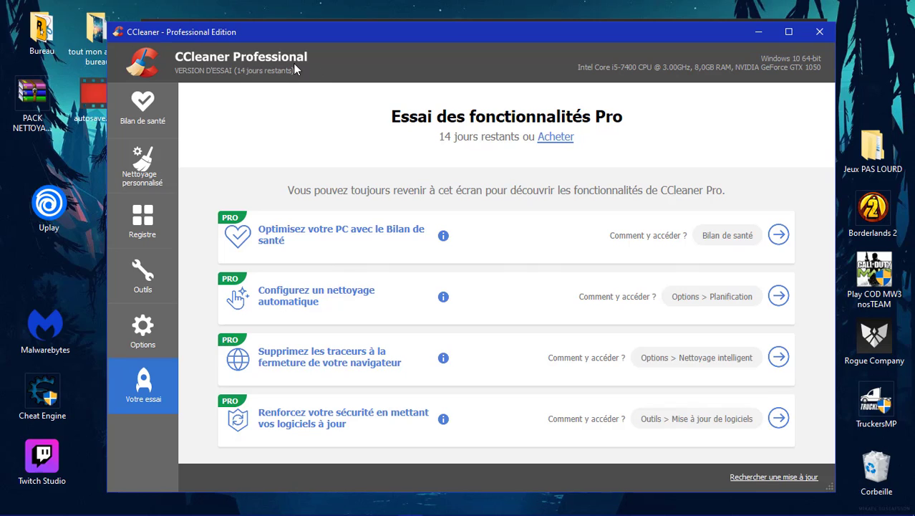
Open CCleaner's options and view the Paramètres page.
click(143, 326)
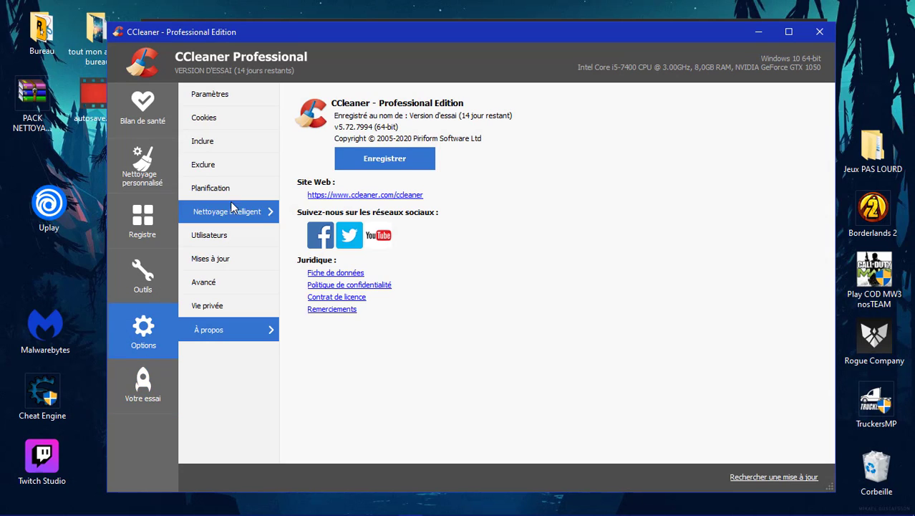
click(230, 101)
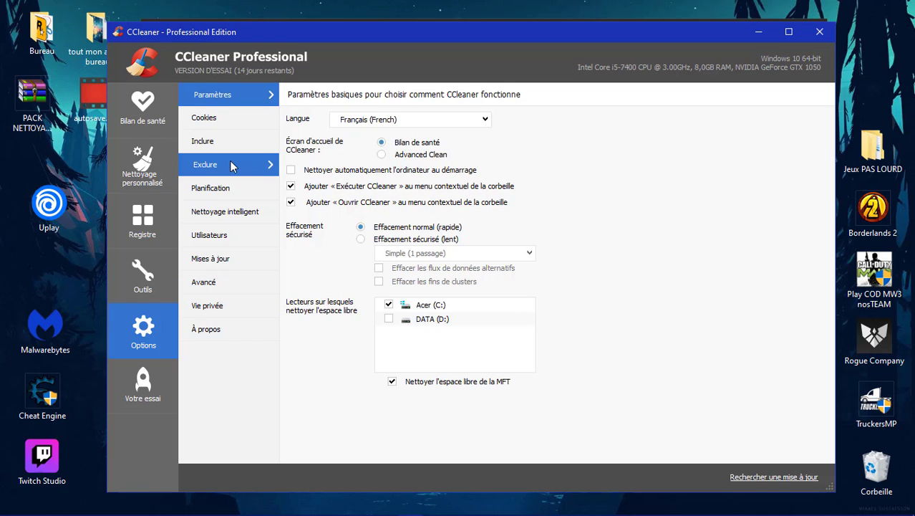
Turn off junk file alerts, automatic browser cleaning and smart cleaning in the Nettoyage intelligent settings.
click(215, 212)
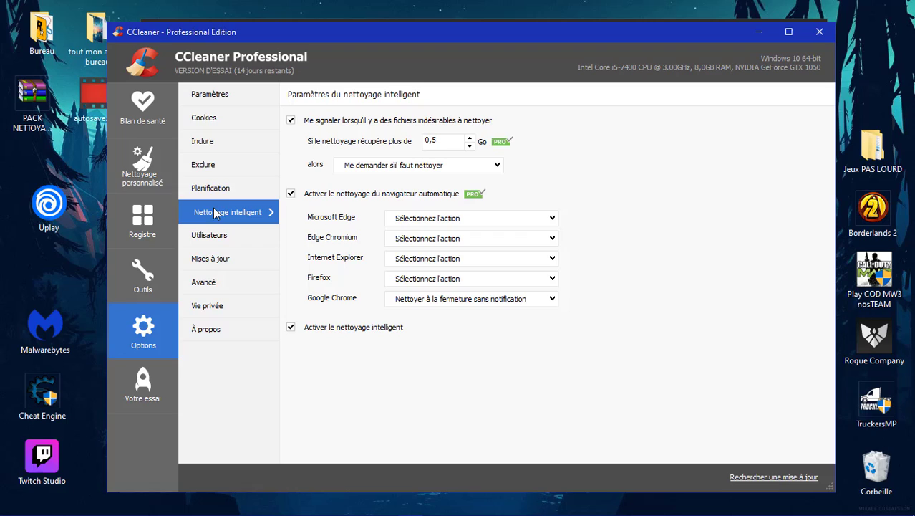
click(329, 126)
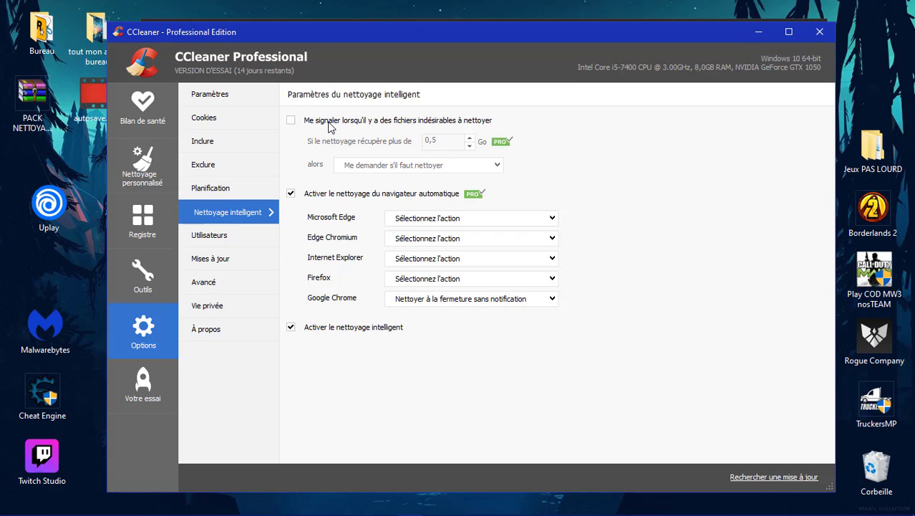
click(330, 196)
click(291, 328)
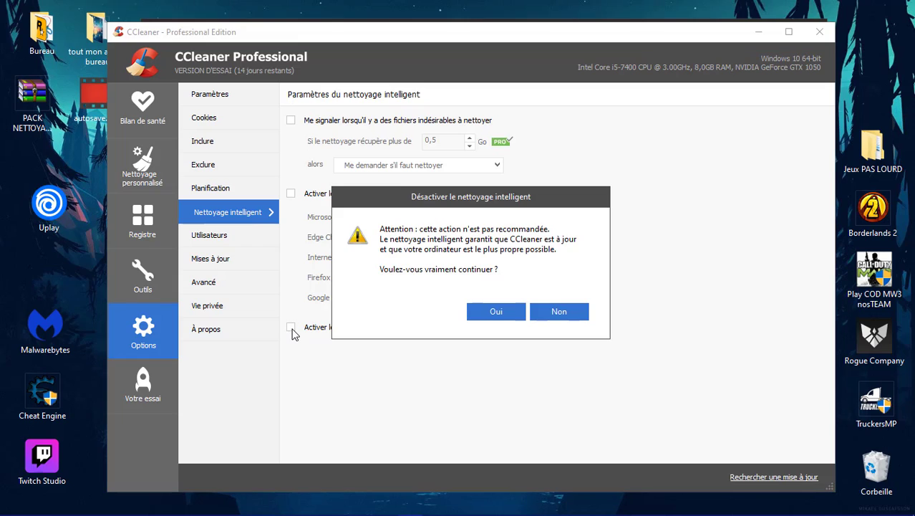
click(494, 314)
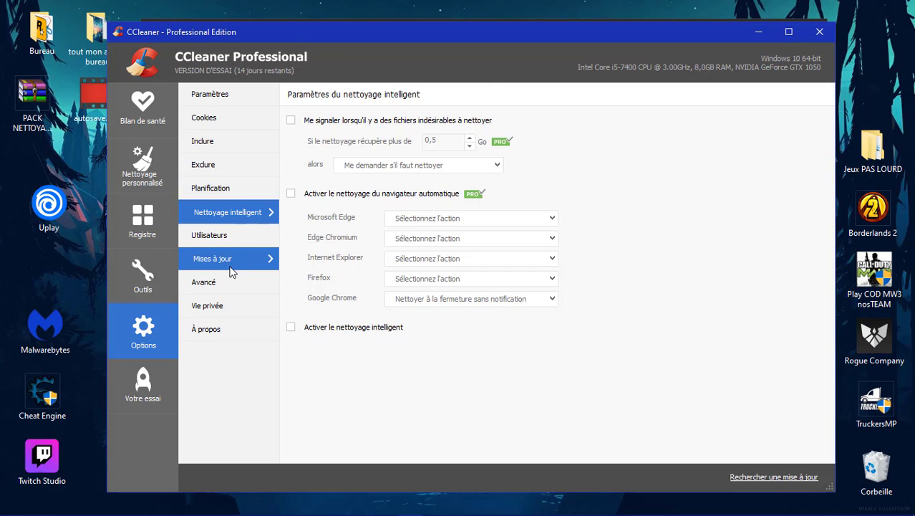
Look through the Avancé, Mises à jour, Utilisateurs, Planification, Exclure, Inclure, Cookies and Paramètres option pages.
click(225, 284)
click(224, 258)
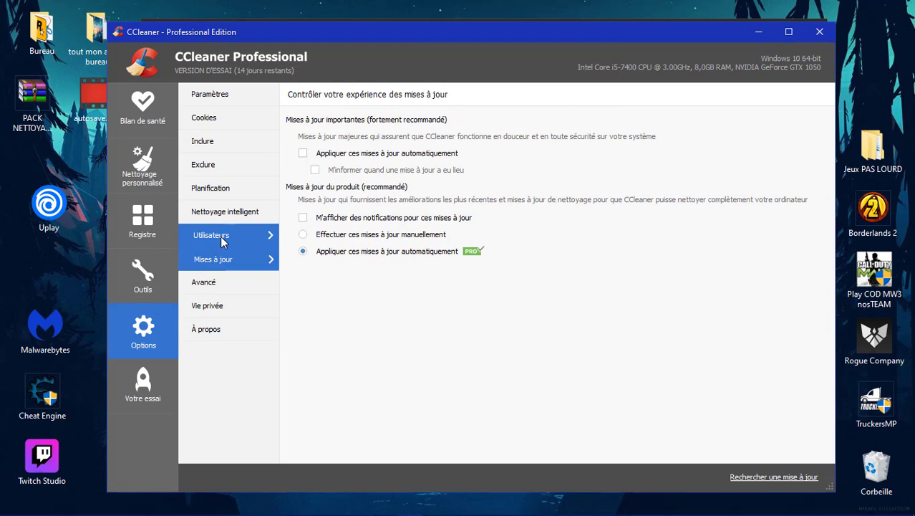
click(225, 236)
click(232, 189)
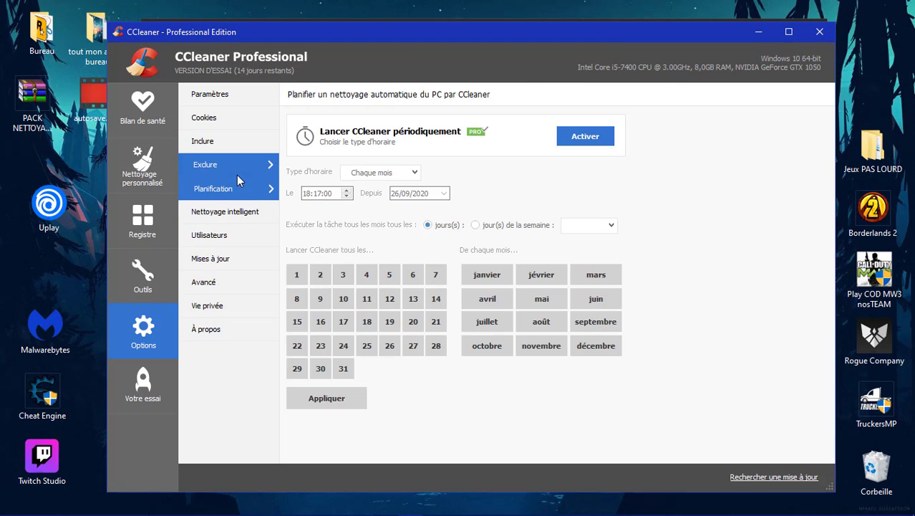
click(235, 169)
click(233, 143)
click(237, 120)
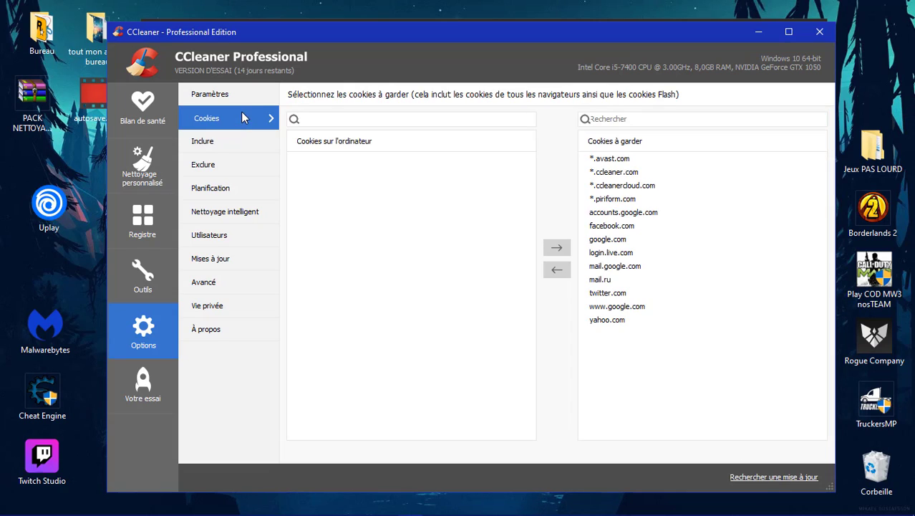
click(244, 100)
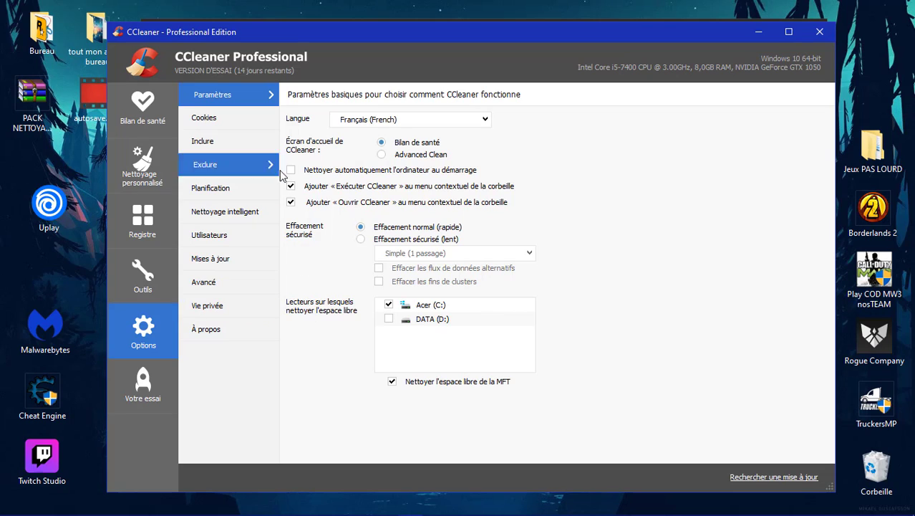
Review the options from À propos and Vie privée up to Planification and Exclure.
click(210, 329)
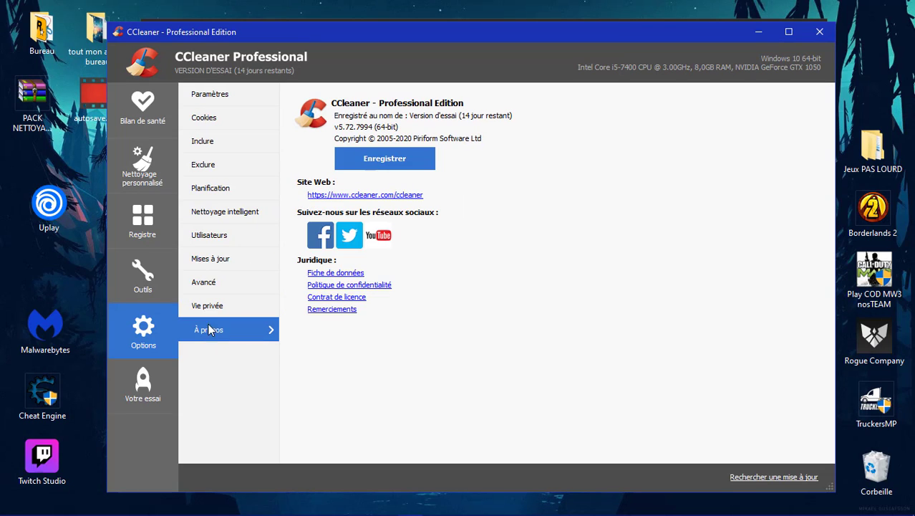
click(216, 306)
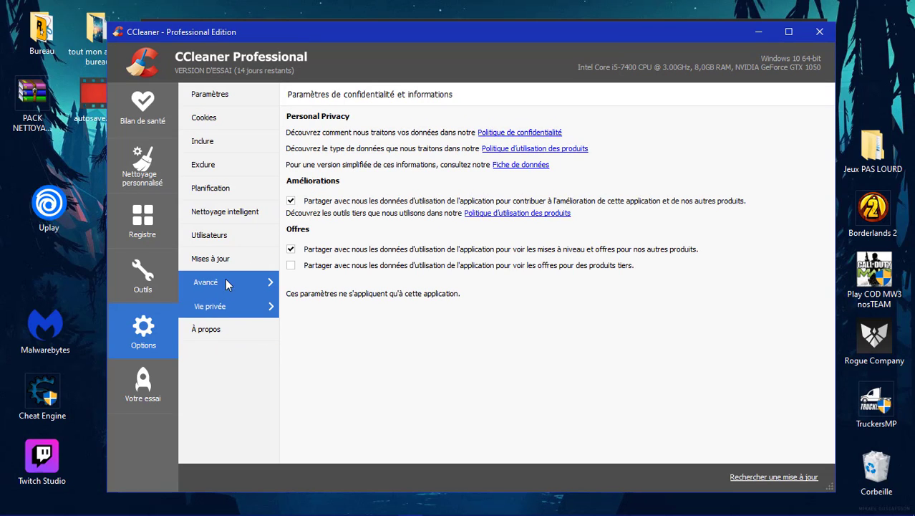
click(222, 284)
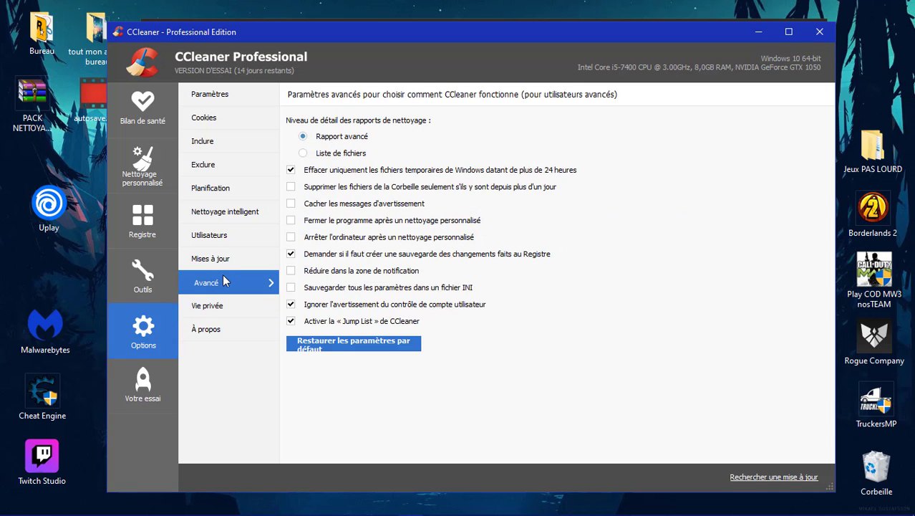
click(228, 251)
click(228, 233)
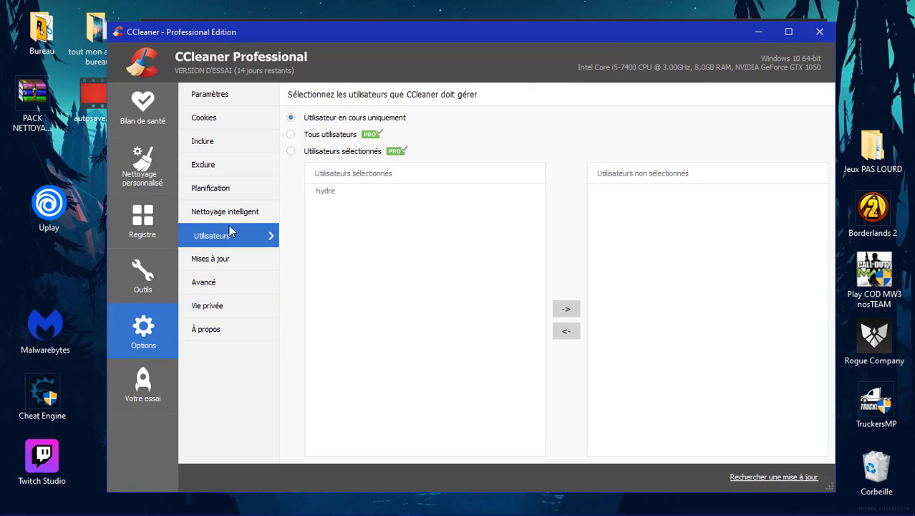
click(229, 212)
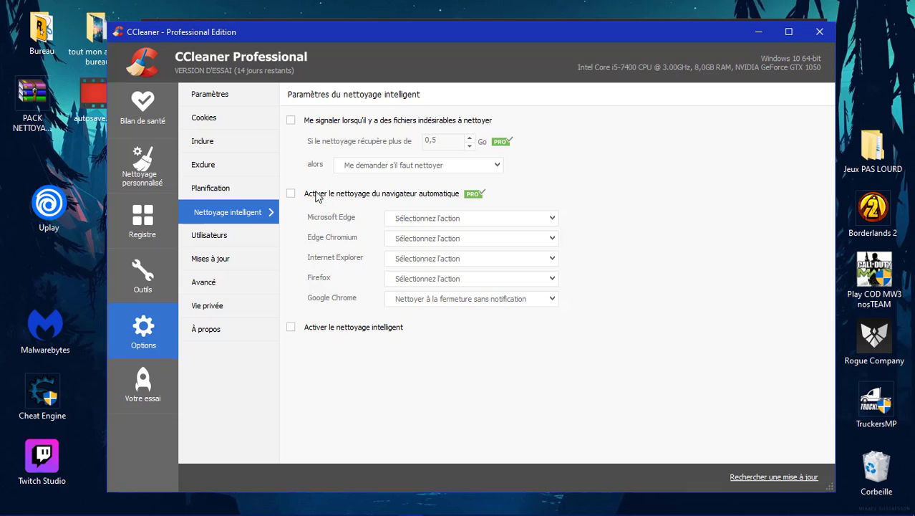
click(243, 190)
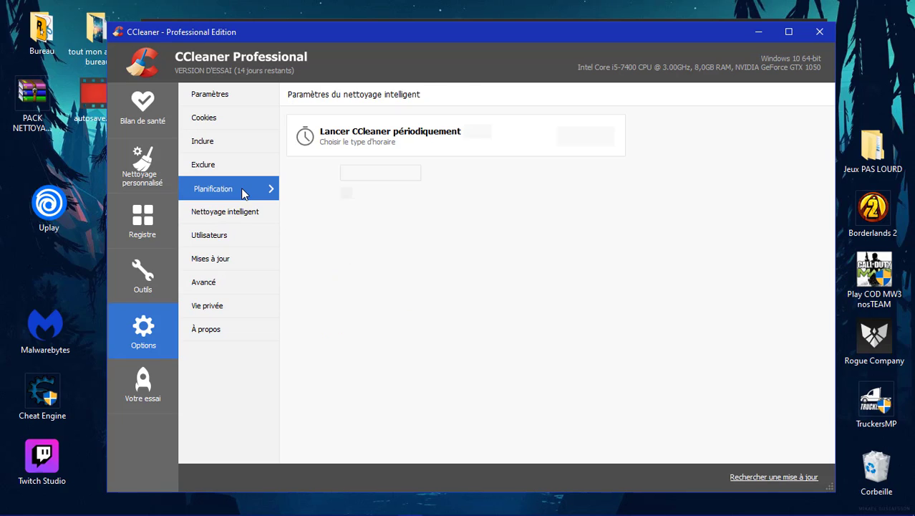
click(239, 165)
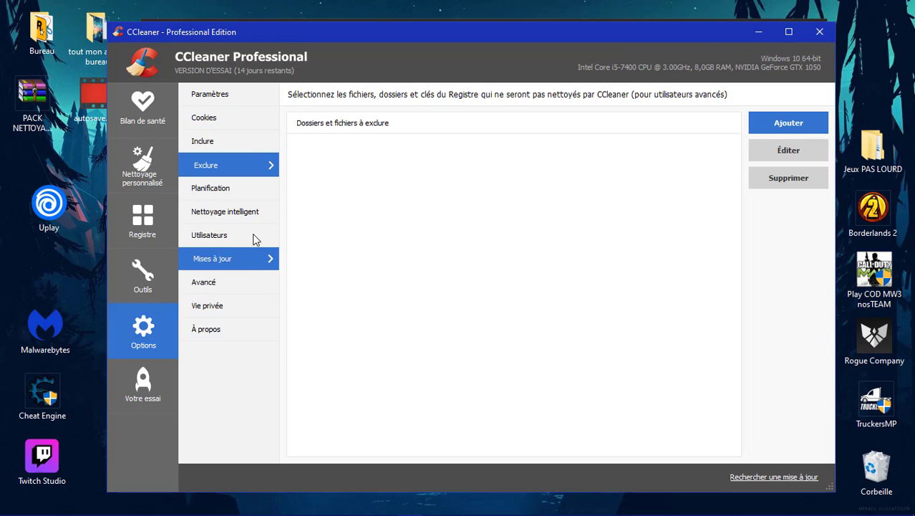
Permanently delete the Svchost entry from the Windows startup programs in the Démarrage tool.
click(142, 276)
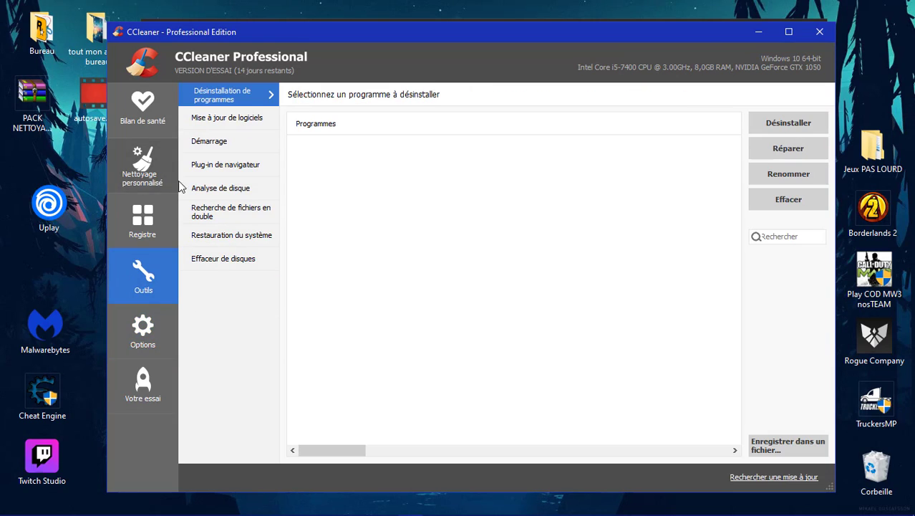
click(228, 146)
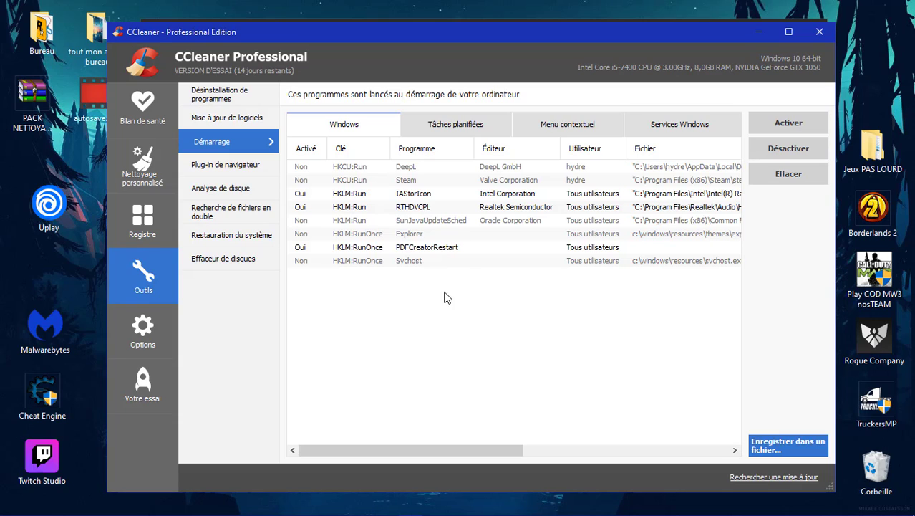
right_click(329, 262)
click(606, 294)
right_click(385, 264)
click(419, 289)
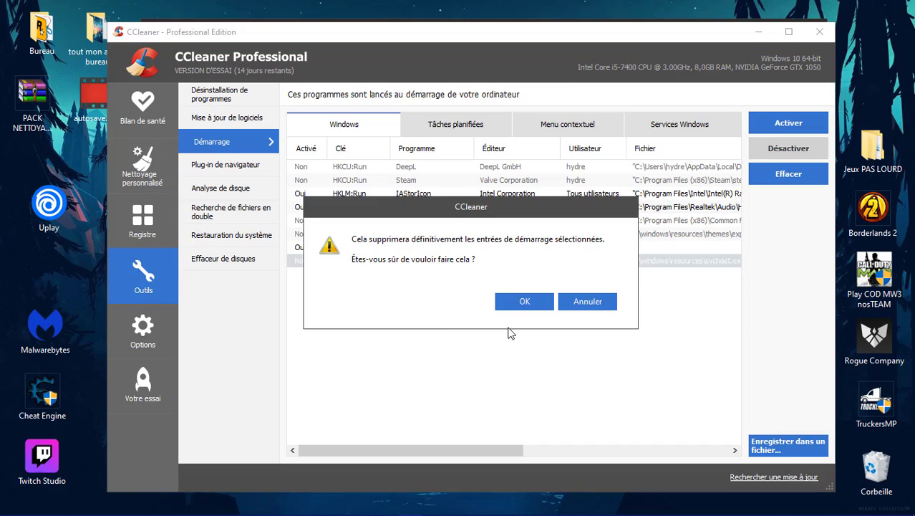
click(527, 301)
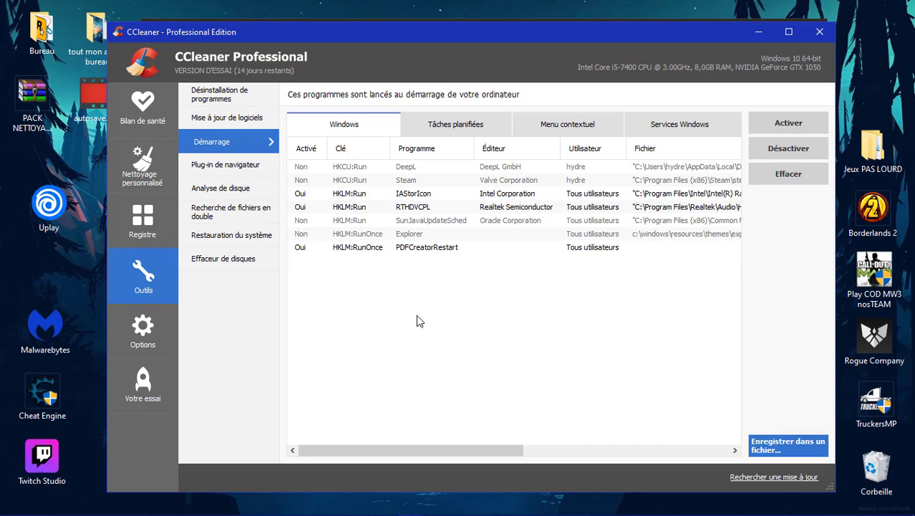
Examine the remaining Windows startup entries and their available actions, including Steam, IAStorIcon and RTHDVCPL.
right_click(349, 184)
click(400, 385)
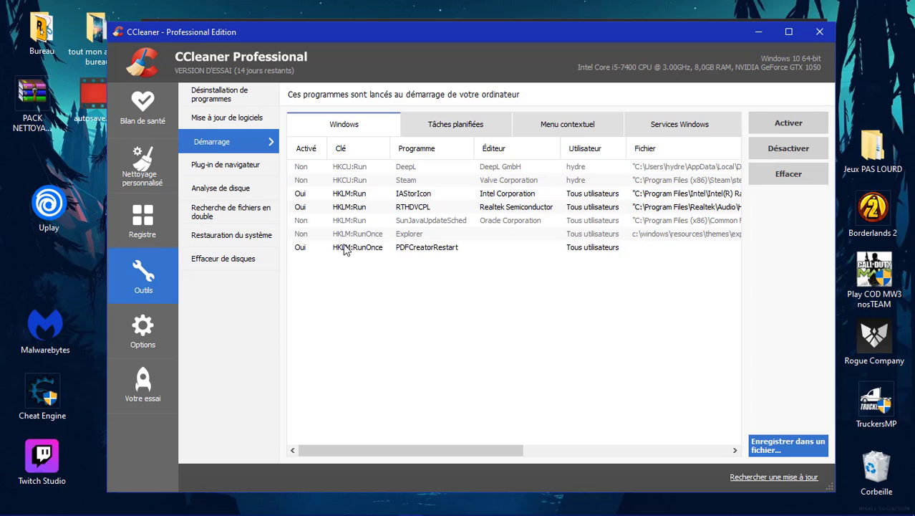
right_click(351, 180)
click(356, 337)
right_click(364, 184)
click(332, 335)
click(496, 197)
click(494, 208)
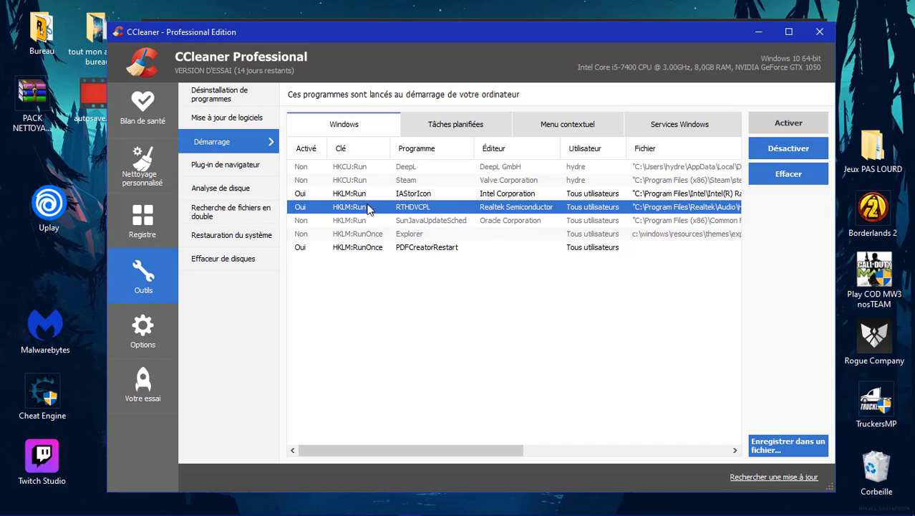
click(566, 379)
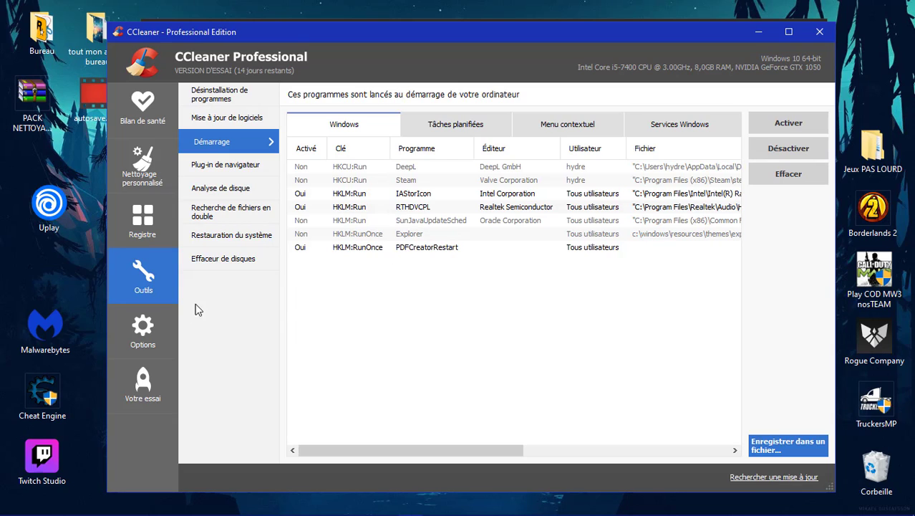
Scan the registry for errors with all categories checked and review the listed issues.
click(142, 221)
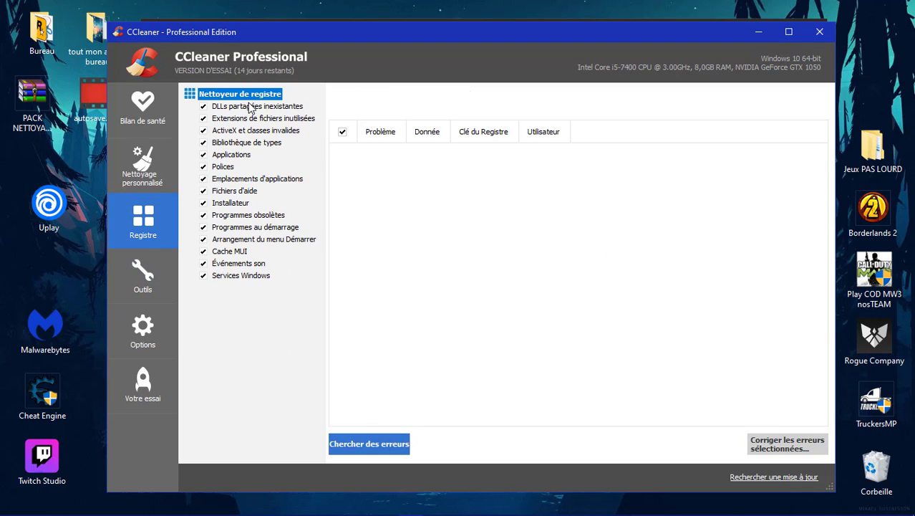
click(354, 444)
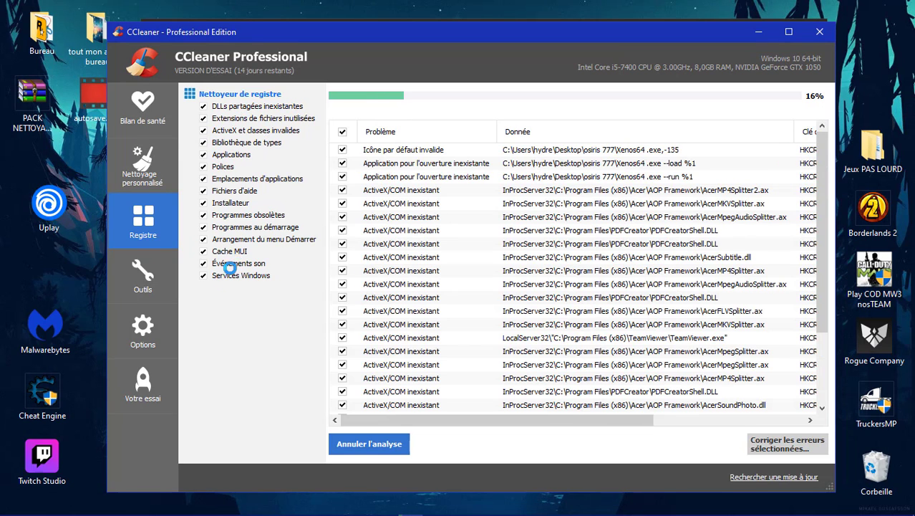
scroll(704, 207, down, 2)
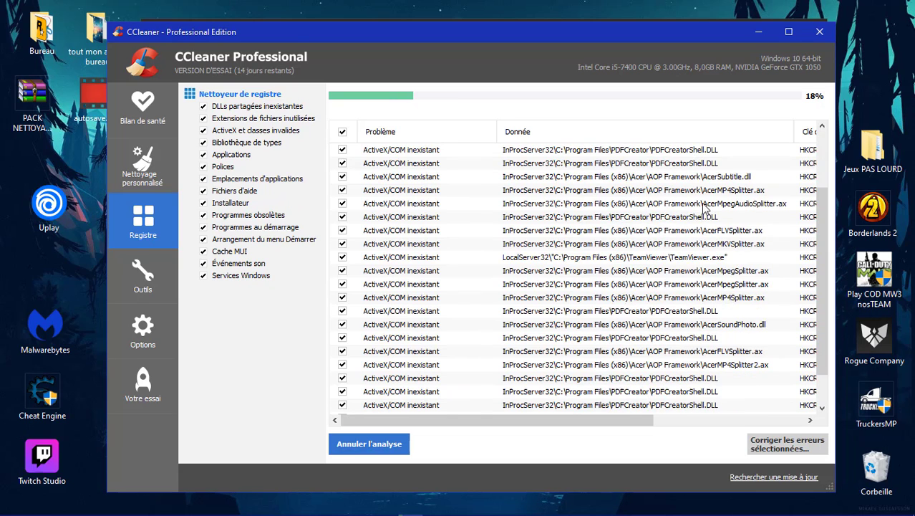
scroll(704, 207, down, 1)
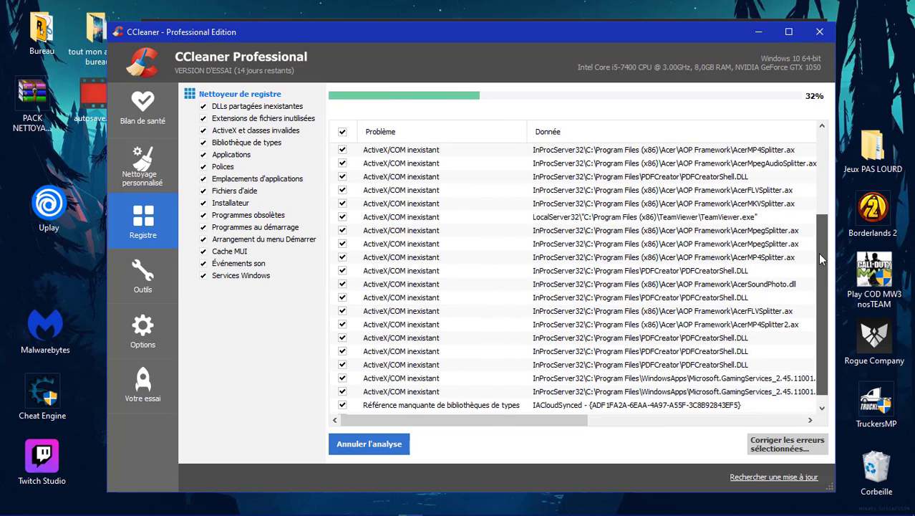
drag(820, 253, 800, 308)
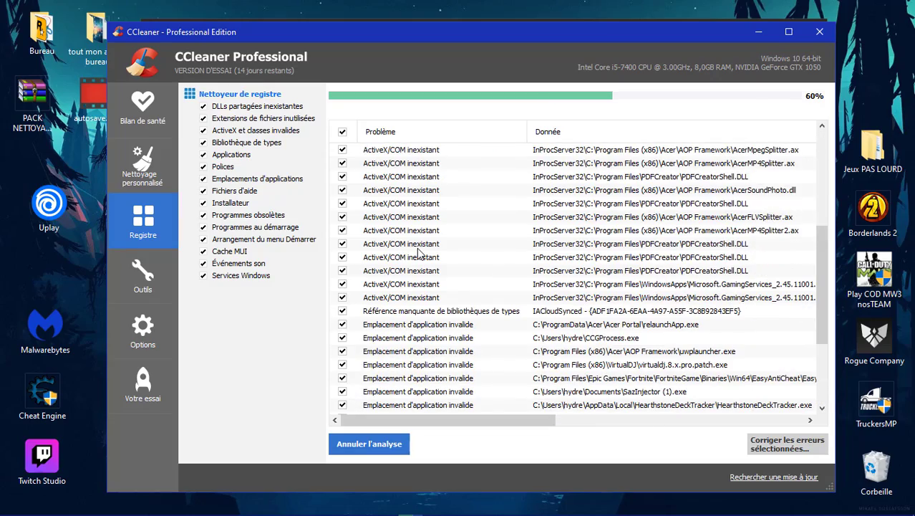
scroll(542, 197, down, 6)
scroll(547, 308, up, 8)
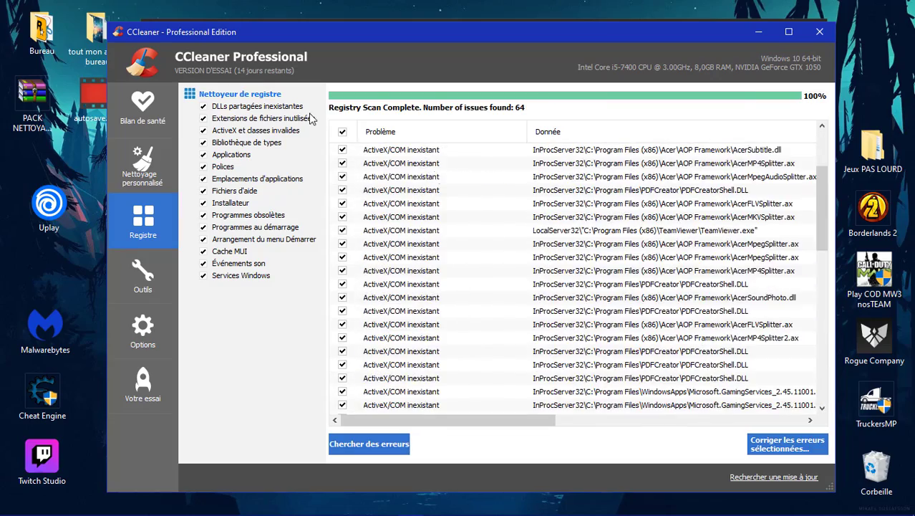
scroll(574, 287, down, 8)
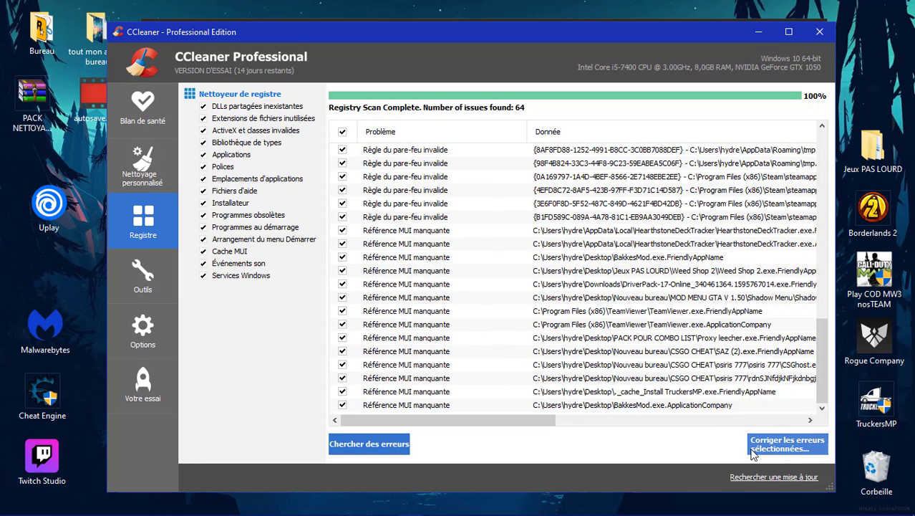
Fix all the selected registry errors without backing up the registry, and close the repair dialog.
click(780, 445)
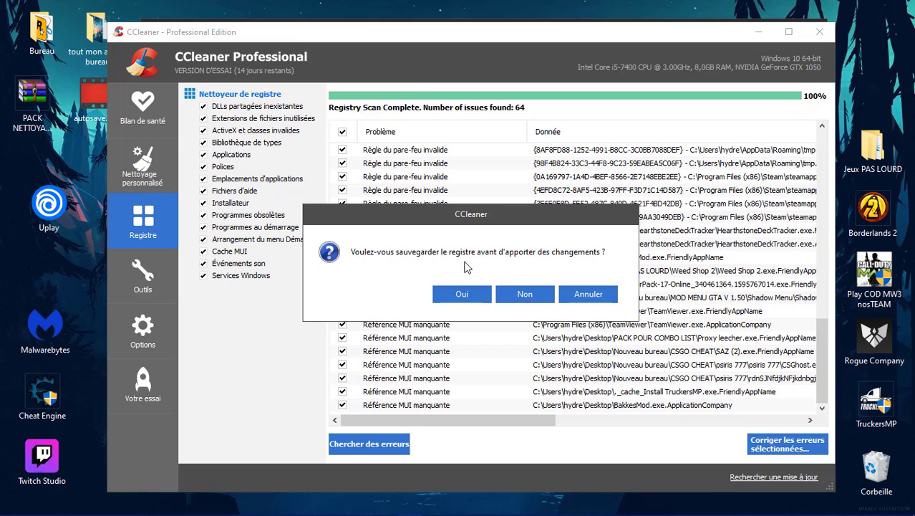
click(525, 295)
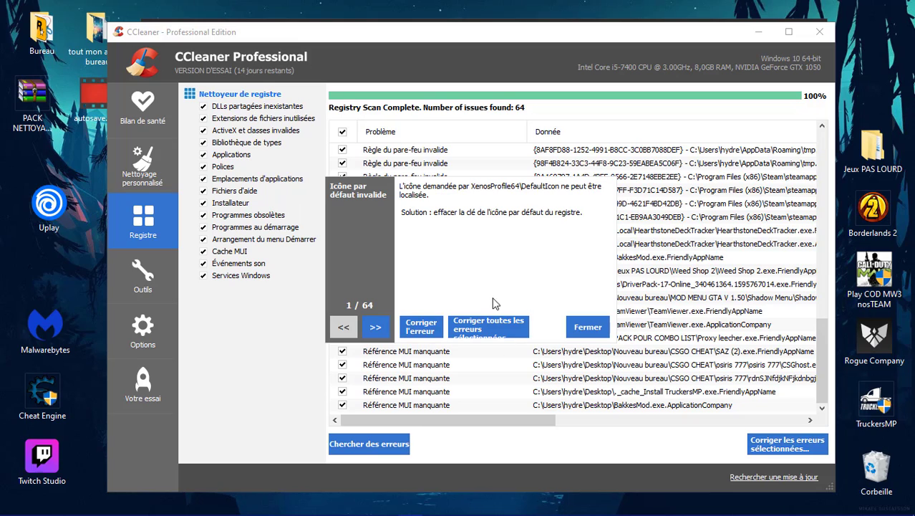
click(465, 331)
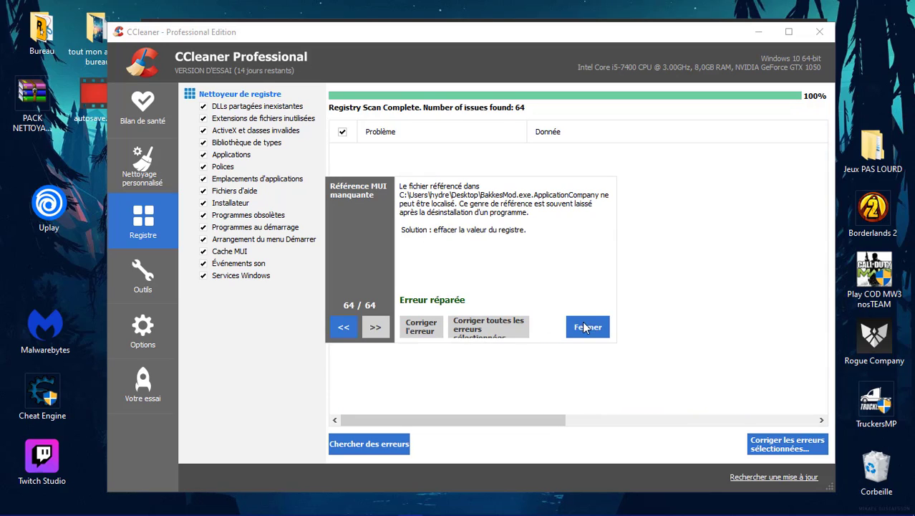
click(584, 327)
Scan the registry again and repair all newly listed errors without making a backup.
click(380, 444)
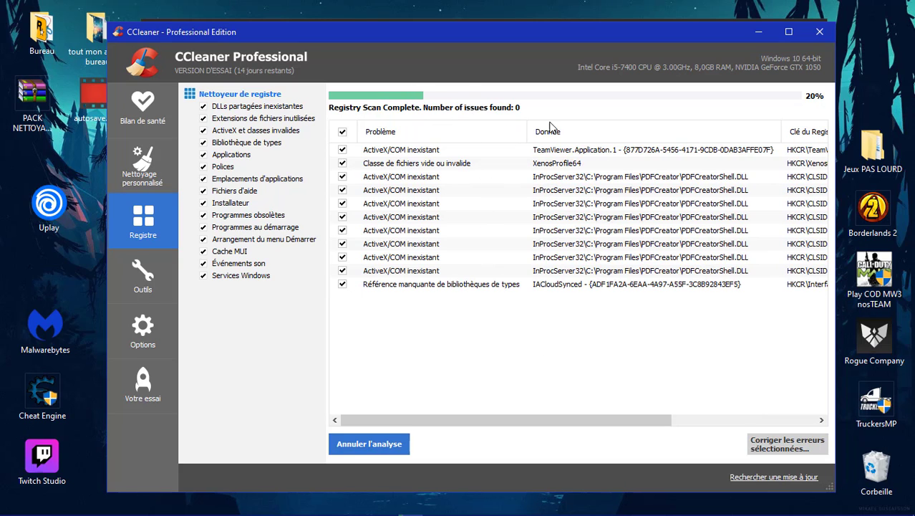
click(779, 448)
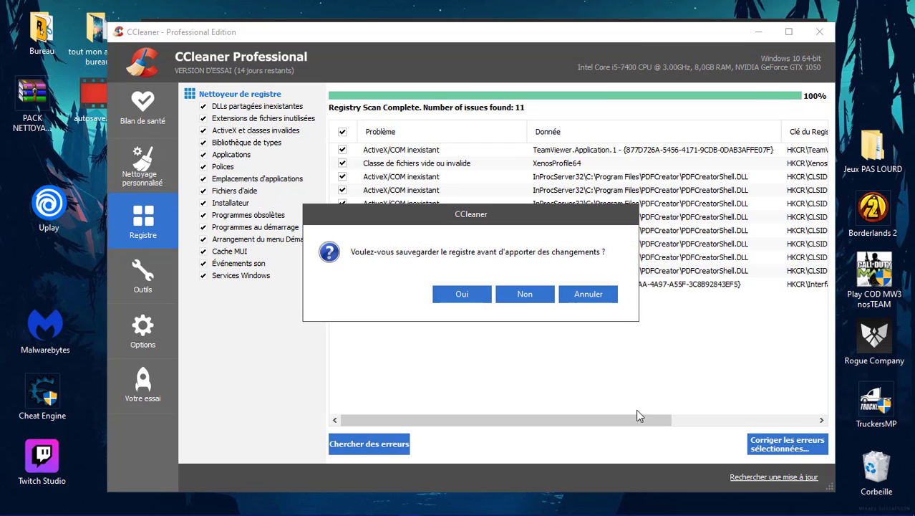
click(521, 294)
click(490, 328)
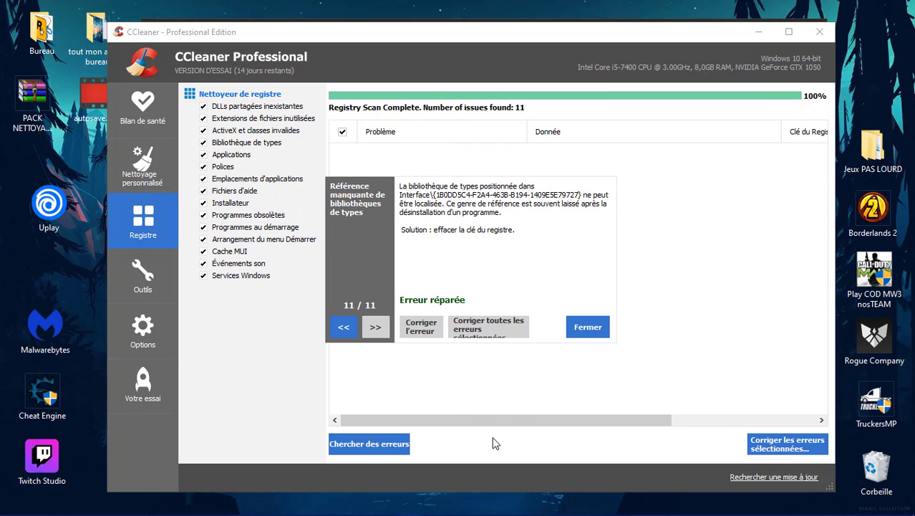
Close the repair dialog, rescan the registry and fix all listed errors without a backup, and scan the registry once more.
click(588, 326)
click(370, 443)
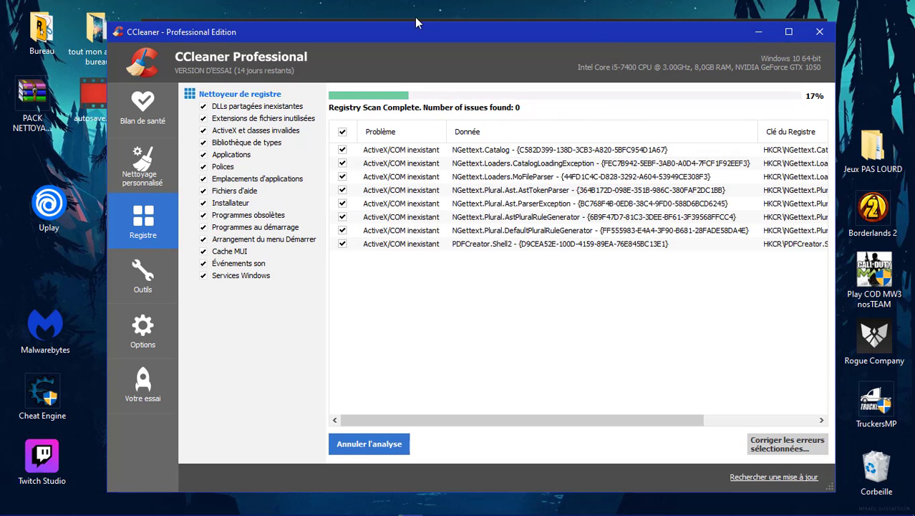
click(778, 457)
click(528, 331)
click(499, 330)
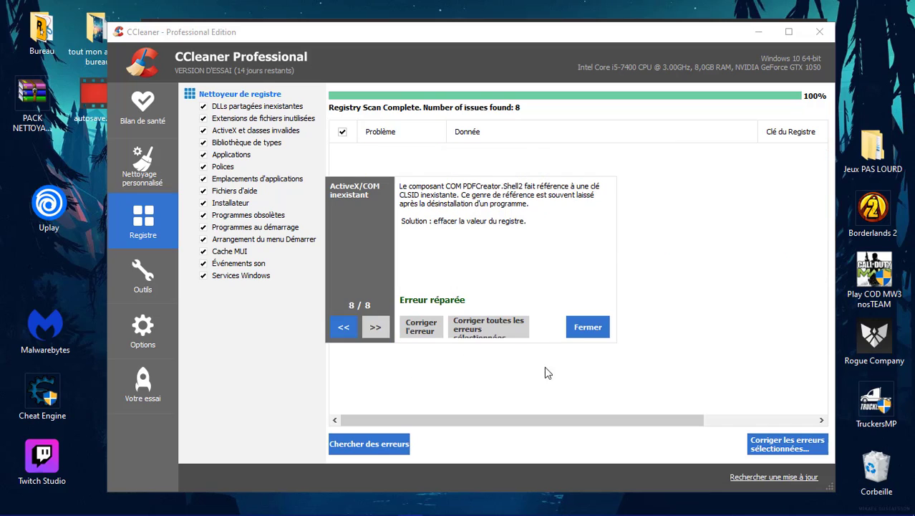
click(579, 326)
click(356, 440)
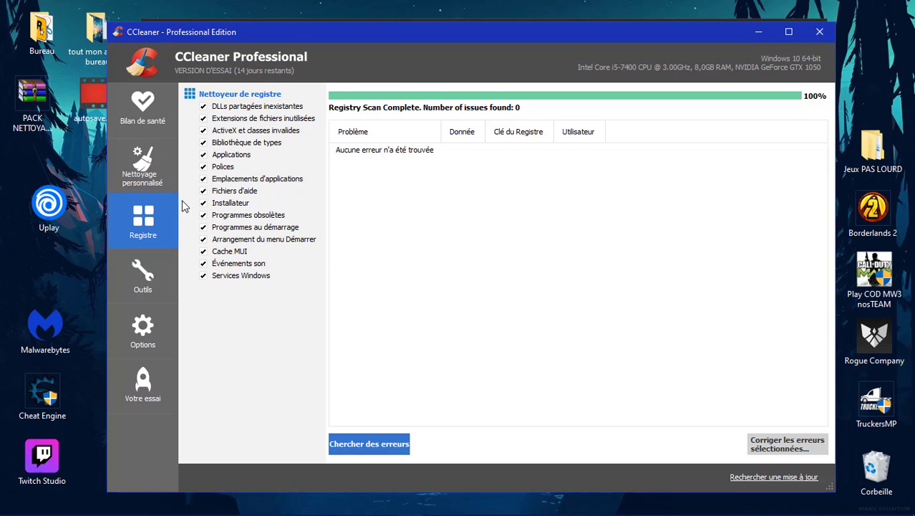
Examine the custom cleaning options for Windows, including the Edge Chromium, Internet Explorer, Windows Explorer and System categories.
click(128, 159)
scroll(230, 231, down, 1)
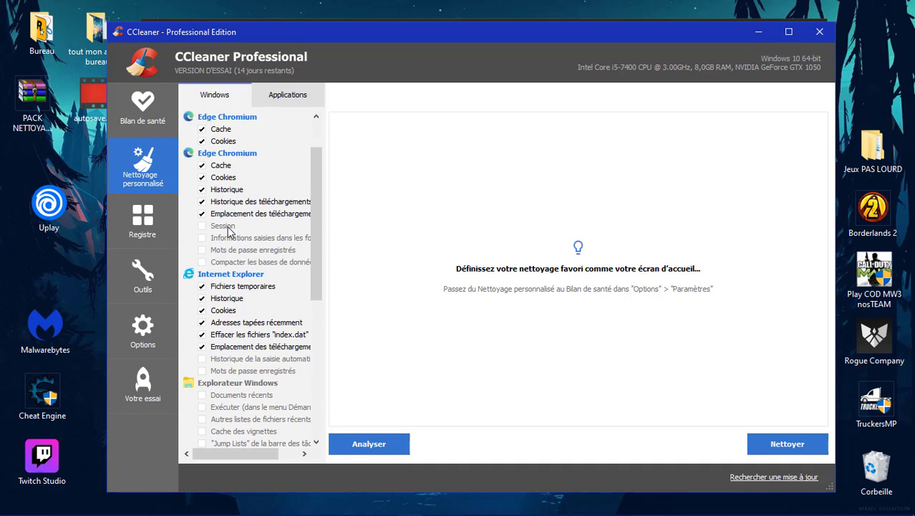
scroll(229, 235, up, 1)
scroll(237, 287, down, 6)
scroll(233, 273, up, 2)
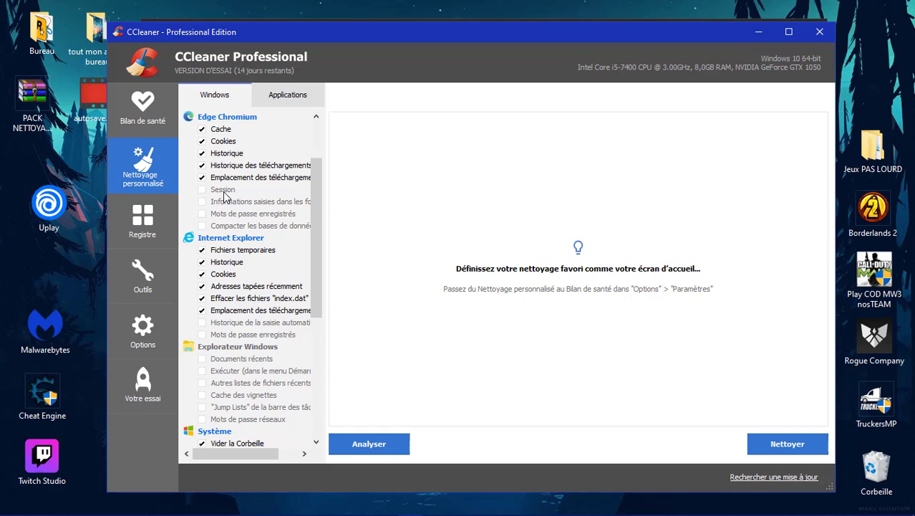
scroll(225, 351, down, 3)
scroll(228, 344, down, 3)
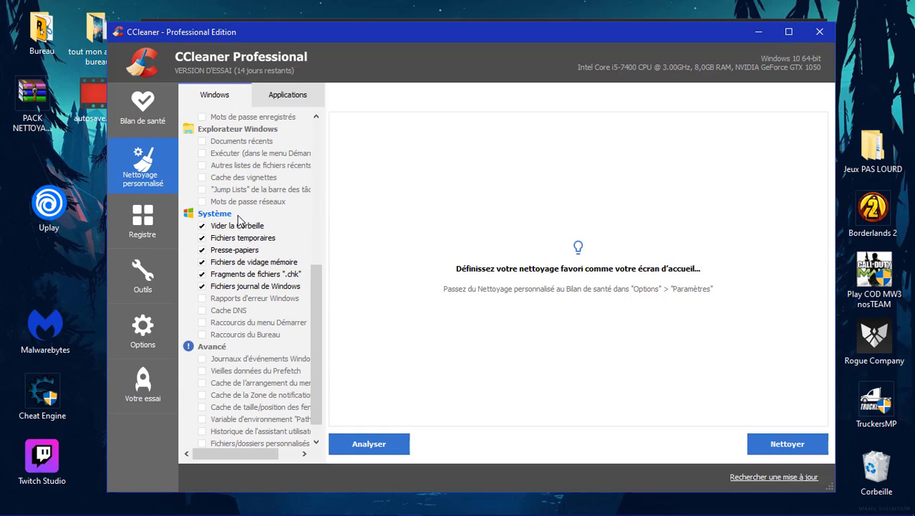
scroll(238, 225, up, 6)
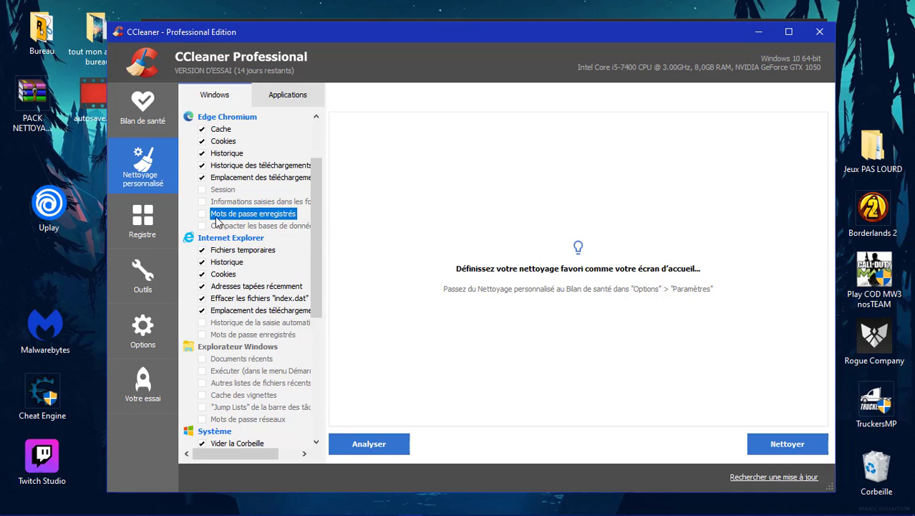
Compare the custom cleaning options for applications, such as Firefox, Google Chrome and Spotify, with those for Windows.
click(288, 96)
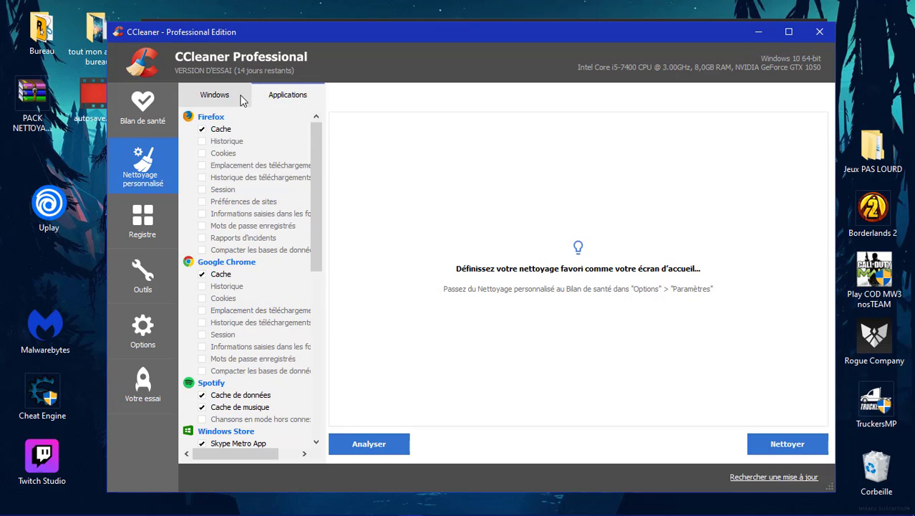
click(215, 95)
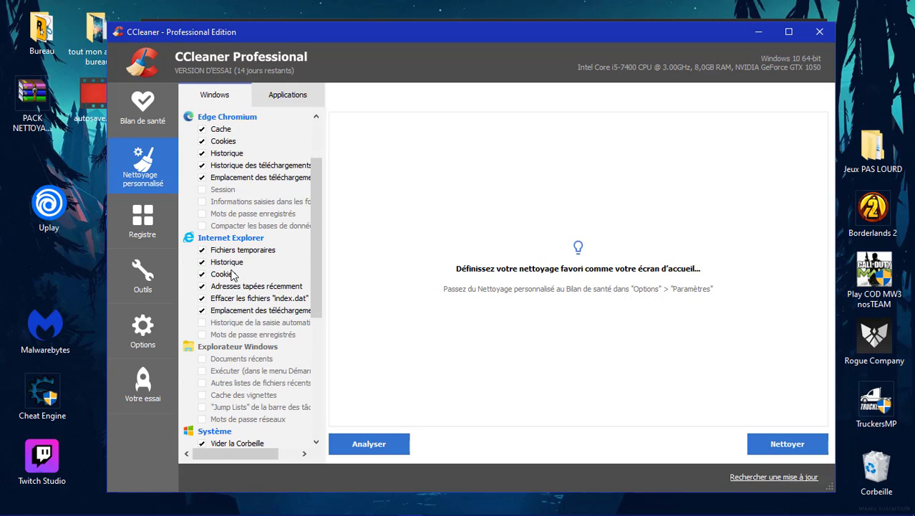
click(289, 95)
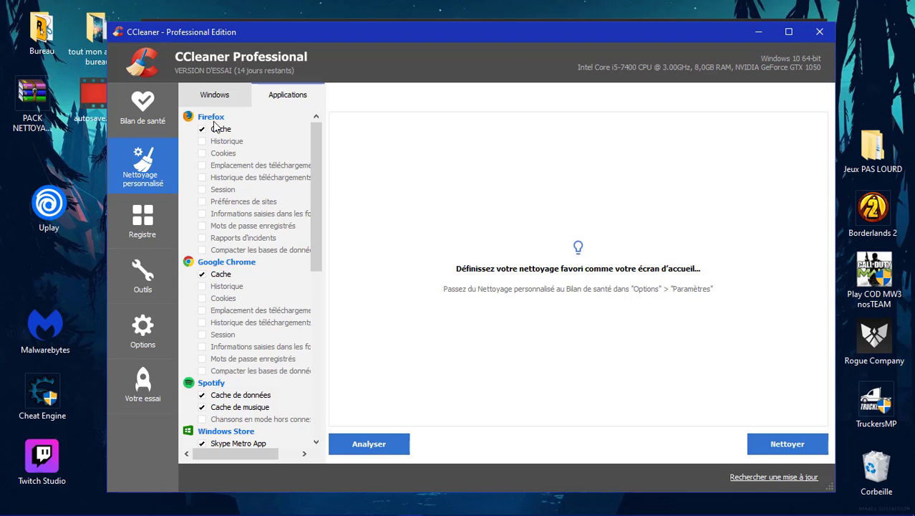
click(229, 99)
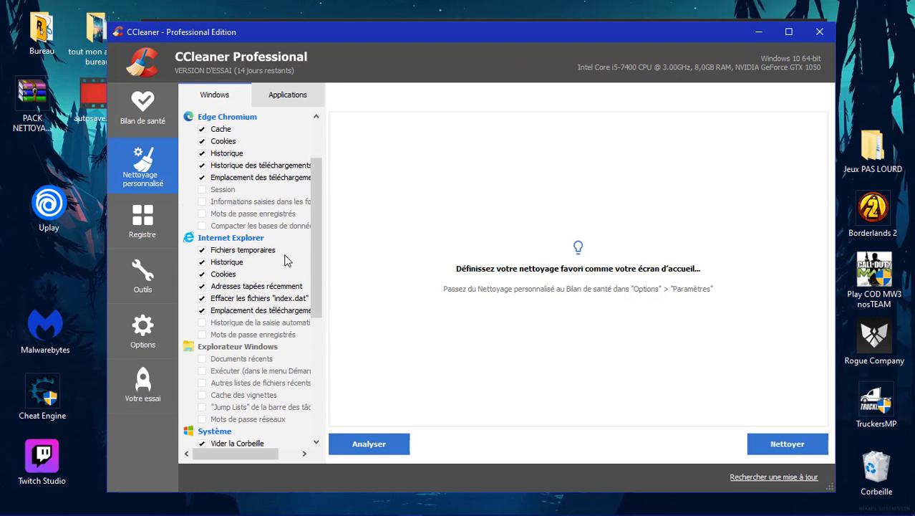
scroll(287, 272, down, 5)
scroll(308, 308, up, 7)
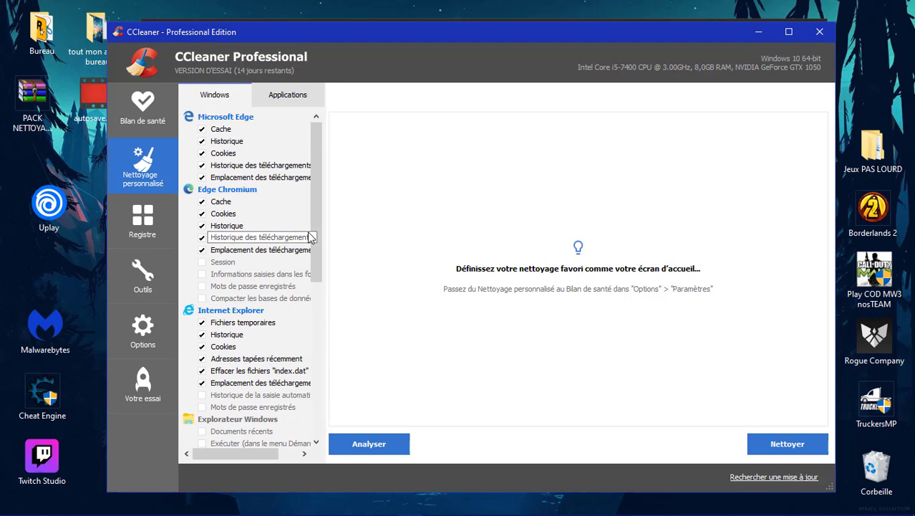
scroll(310, 301, down, 4)
scroll(321, 333, up, 3)
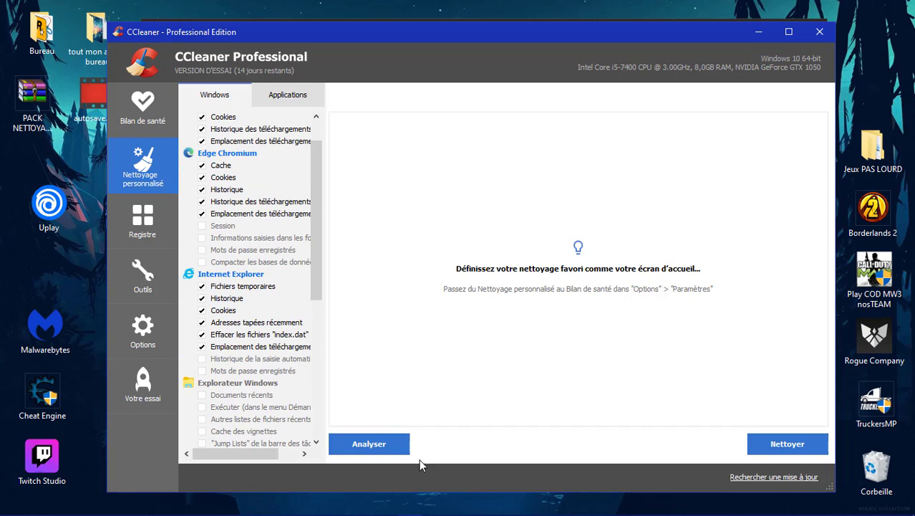
Analyse the files covered by the checked custom cleaning options and clean everything found.
click(369, 445)
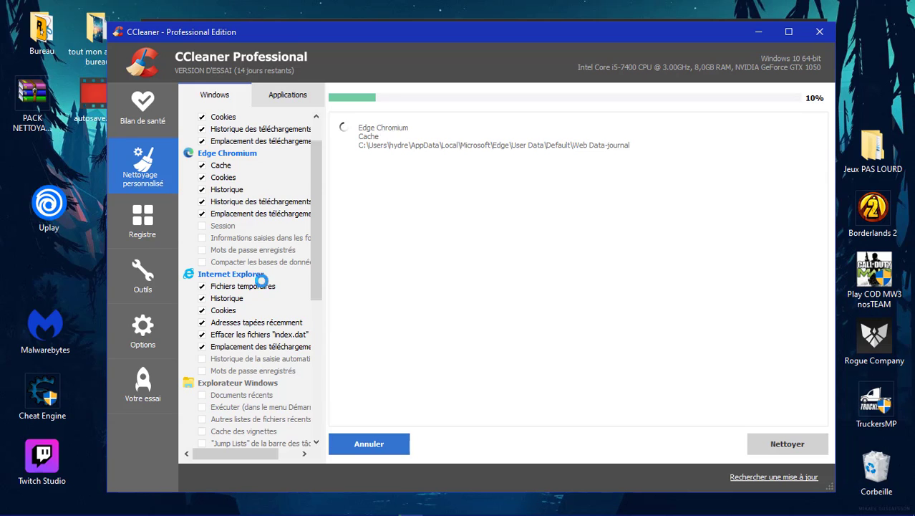
scroll(251, 235, up, 1)
scroll(228, 191, down, 4)
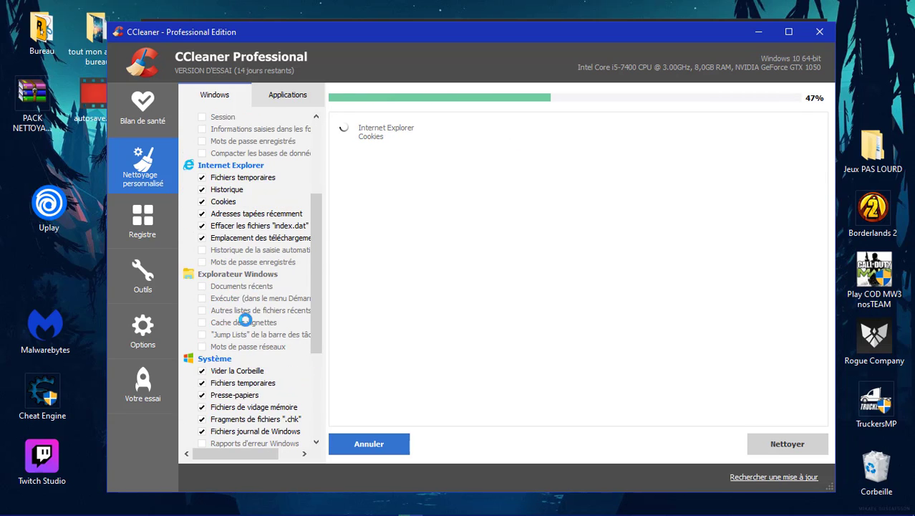
scroll(245, 321, down, 4)
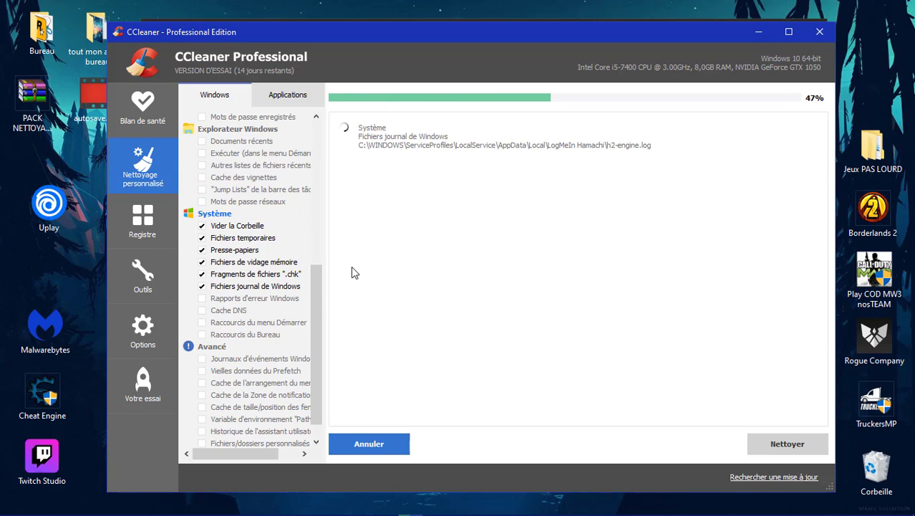
scroll(240, 305, down, 1)
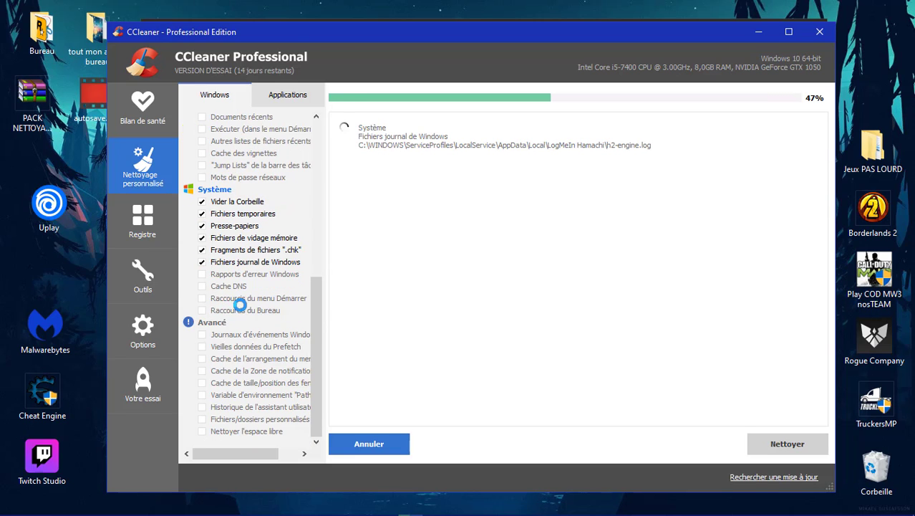
scroll(250, 365, up, 4)
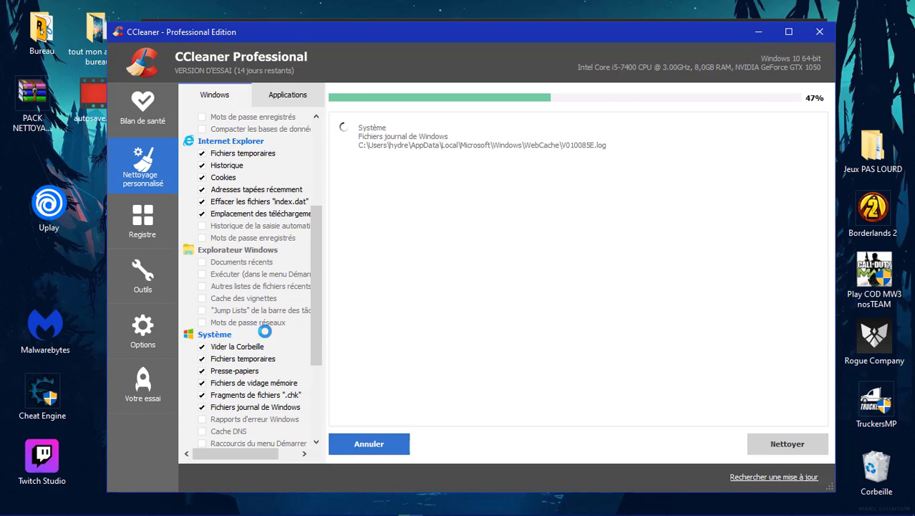
scroll(265, 331, up, 5)
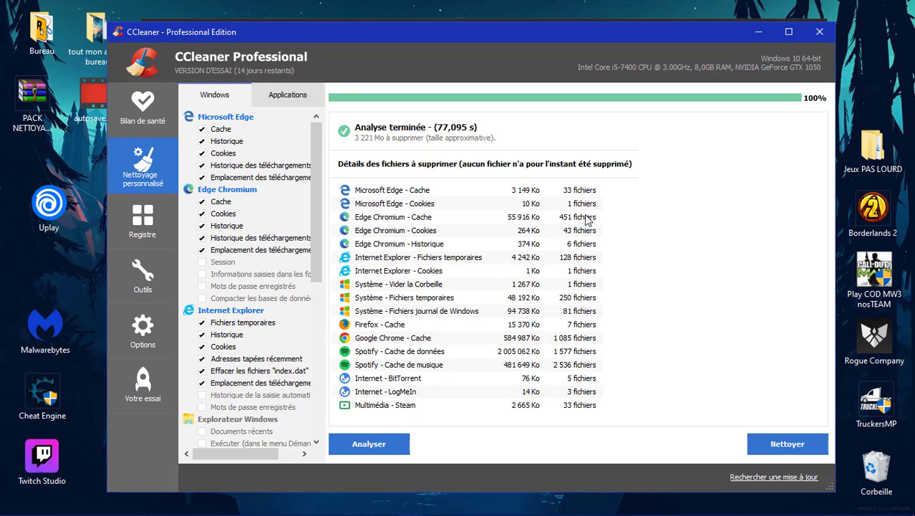
click(746, 455)
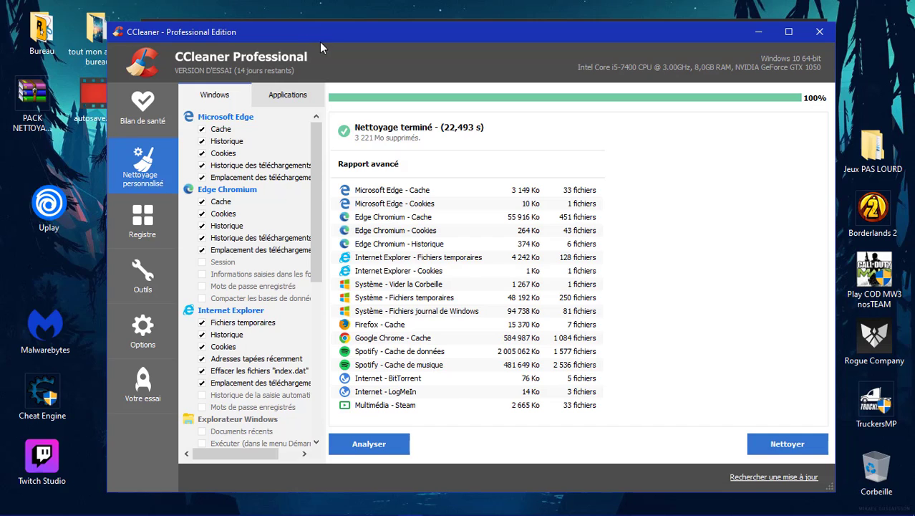
Open Ccleaner Clé d'activation.txt in the étape 6 folder, copy the licence key, and close the file.
drag(319, 47, 342, 72)
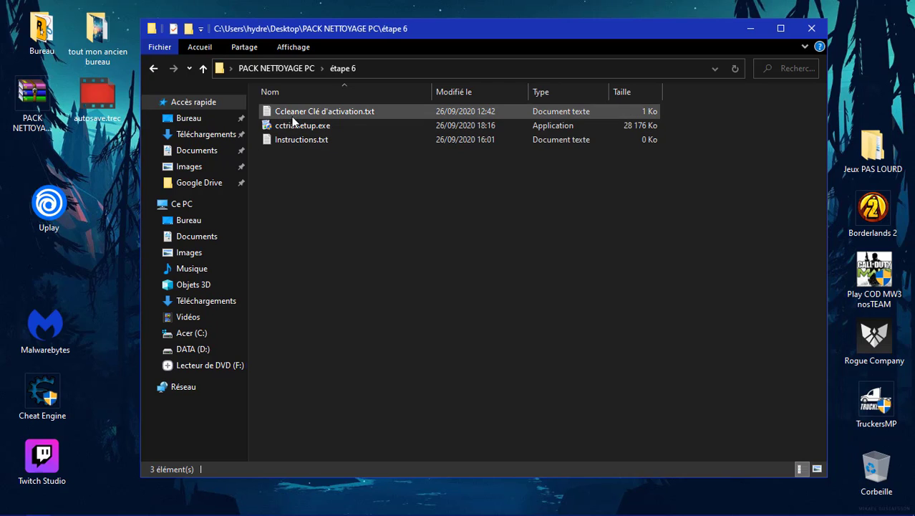
double_click(322, 114)
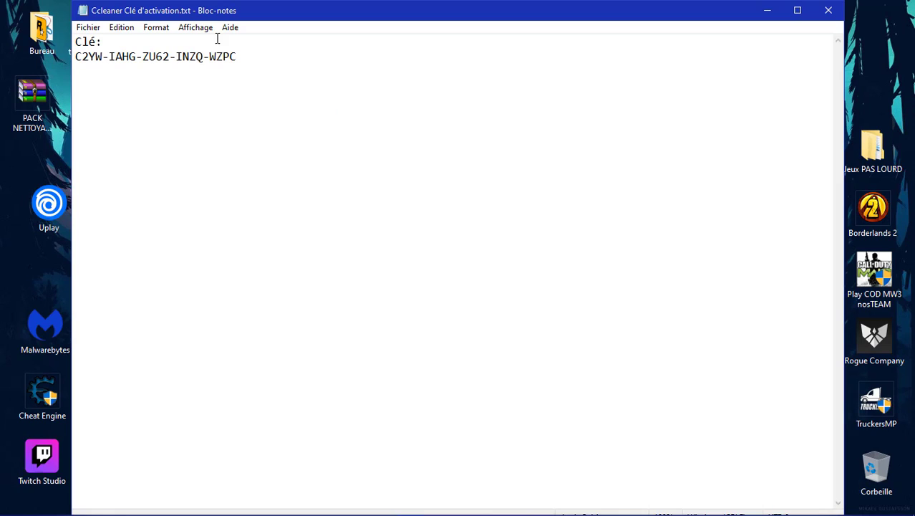
drag(239, 56, 88, 67)
right_click(114, 53)
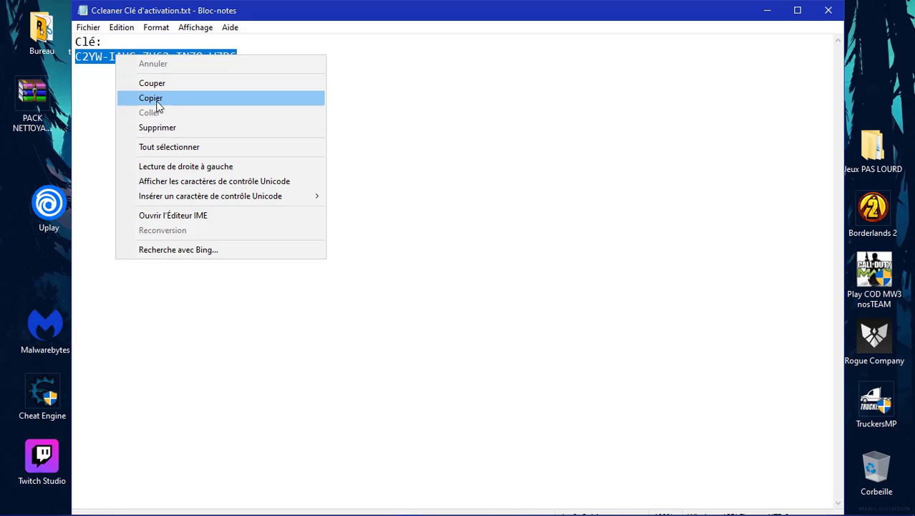
click(167, 96)
click(828, 10)
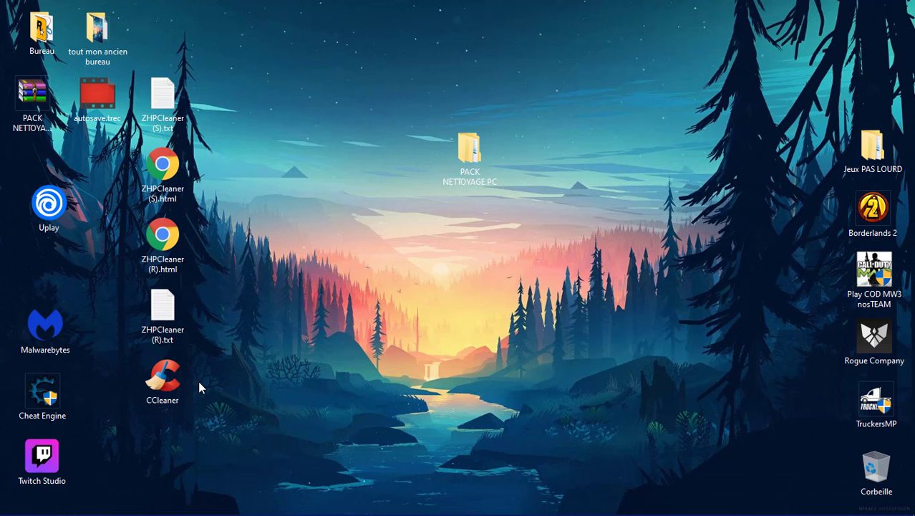
Reopen CCleaner from the desktop, start its registration from the program options, and paste the licence key.
double_click(193, 380)
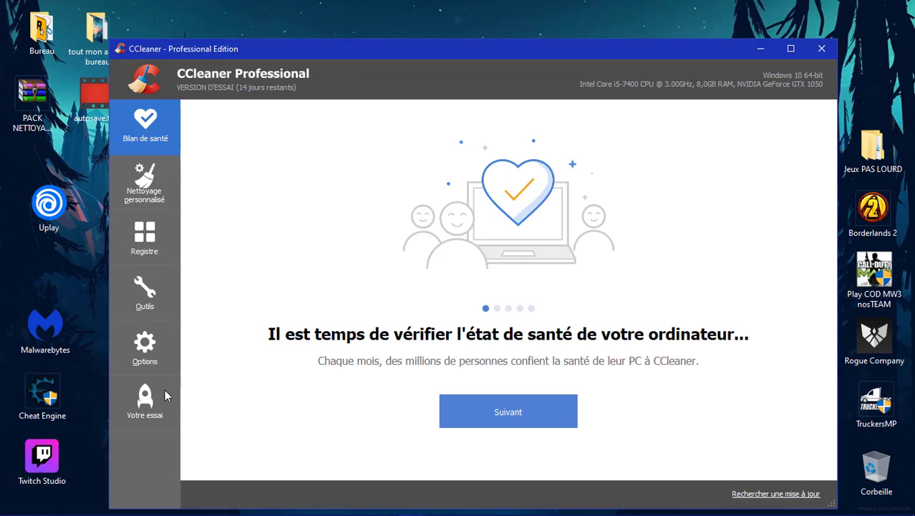
drag(304, 54, 298, 24)
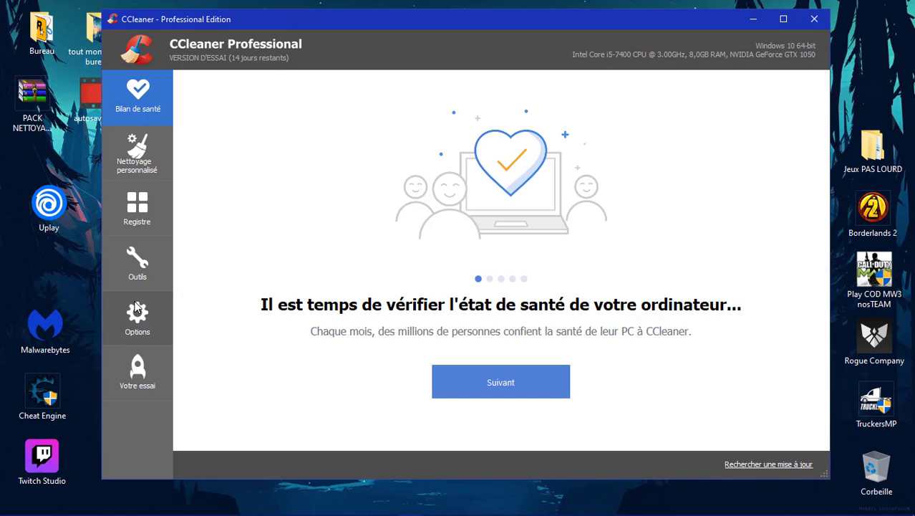
click(136, 309)
click(379, 148)
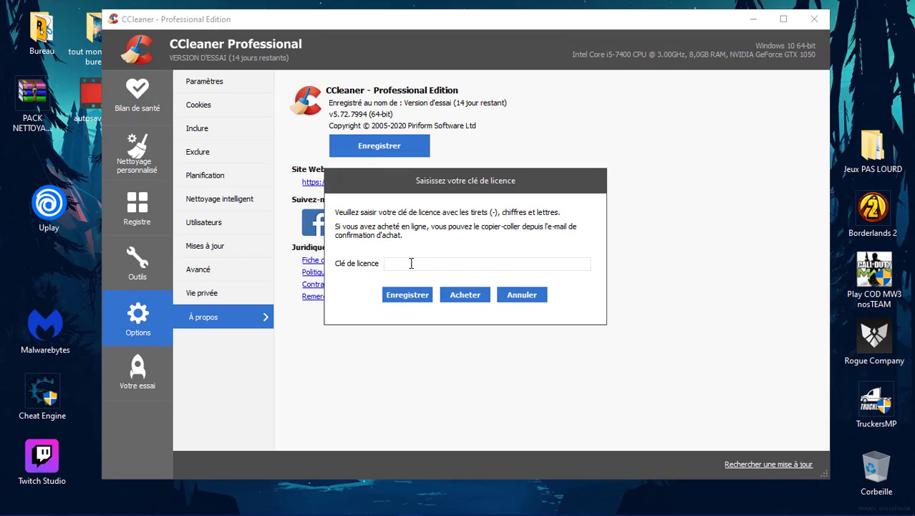
right_click(406, 265)
click(428, 323)
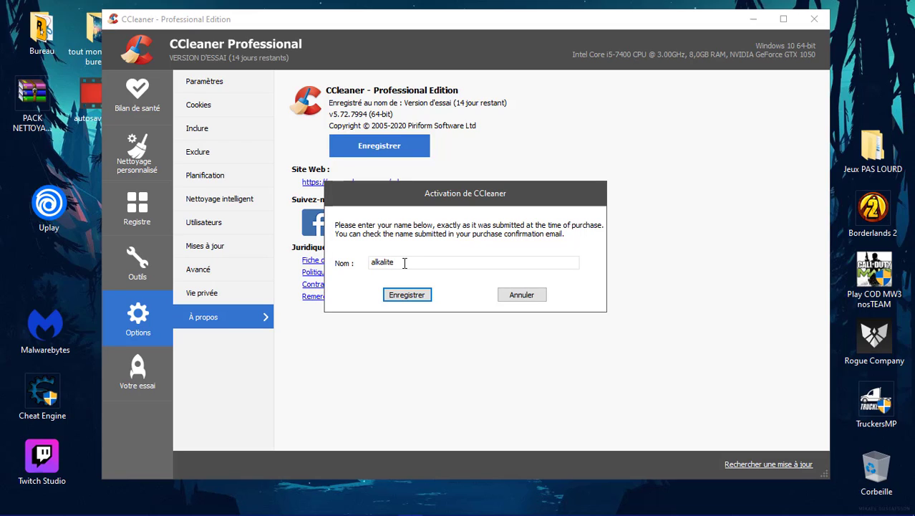
Submit the registration with the registrant's name while disconnected from Wi-Fi, and view the licence information.
click(407, 294)
click(583, 289)
mouse_move(821, 510)
click(855, 506)
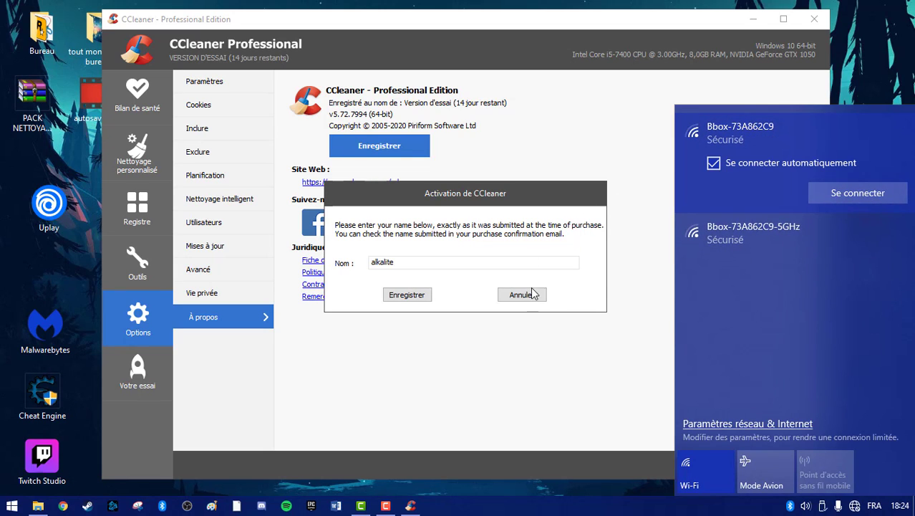
click(588, 293)
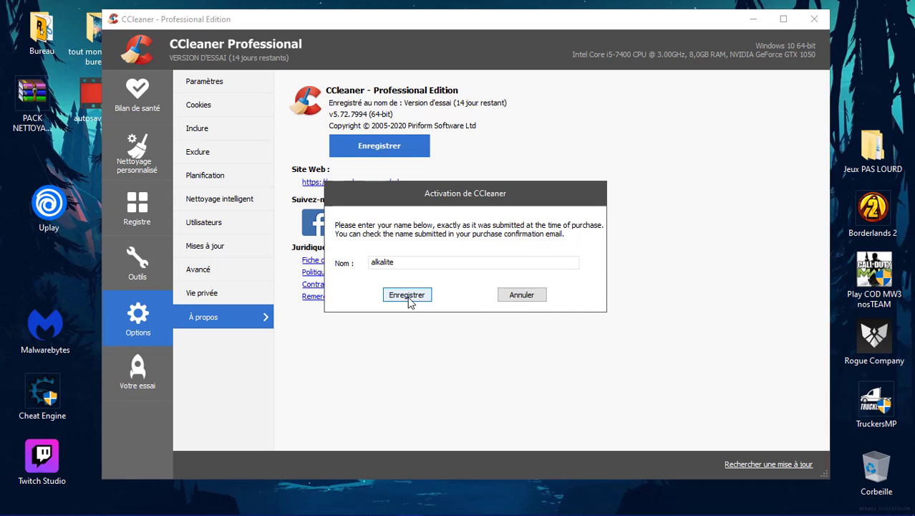
click(406, 294)
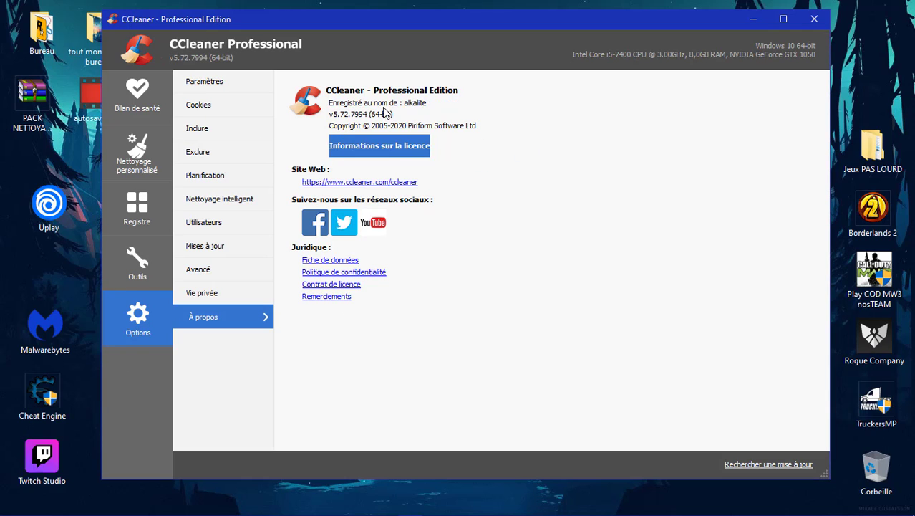
click(380, 147)
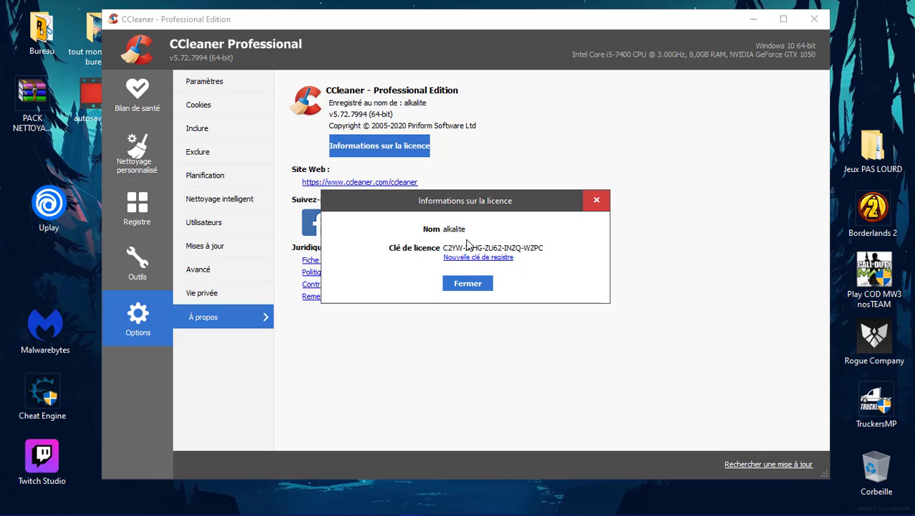
click(466, 283)
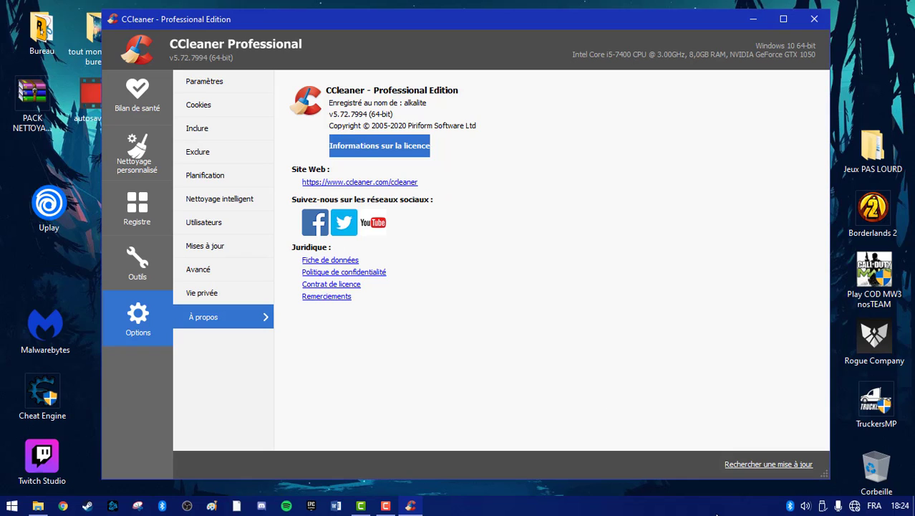
Connect the PC to the first listed Wi-Fi network and reopen the licence information.
click(855, 506)
click(803, 147)
click(846, 195)
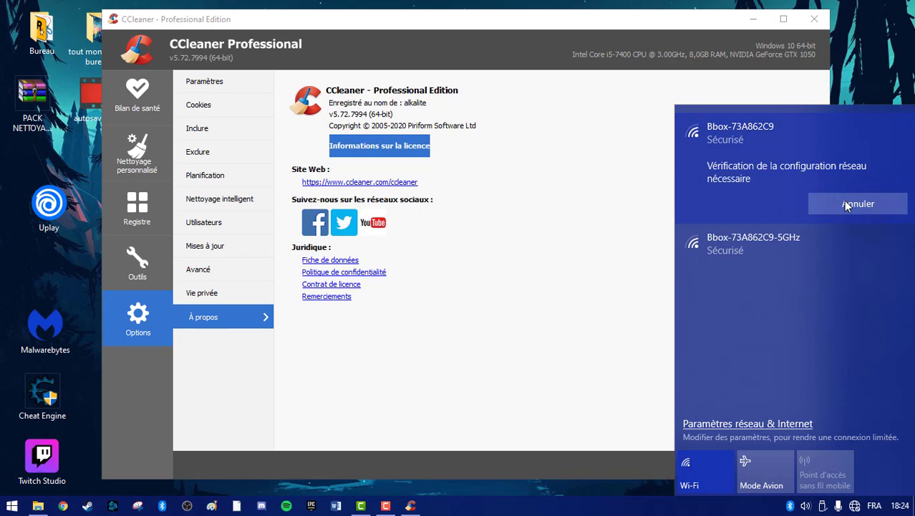
click(592, 256)
click(373, 142)
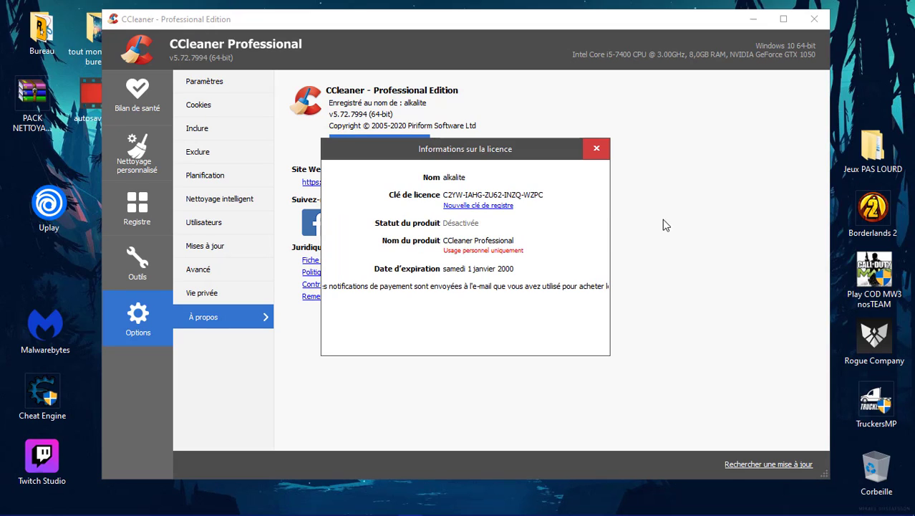
Close the licence information and look through CCleaner's health check, custom clean, registry, tools and options sections.
click(603, 150)
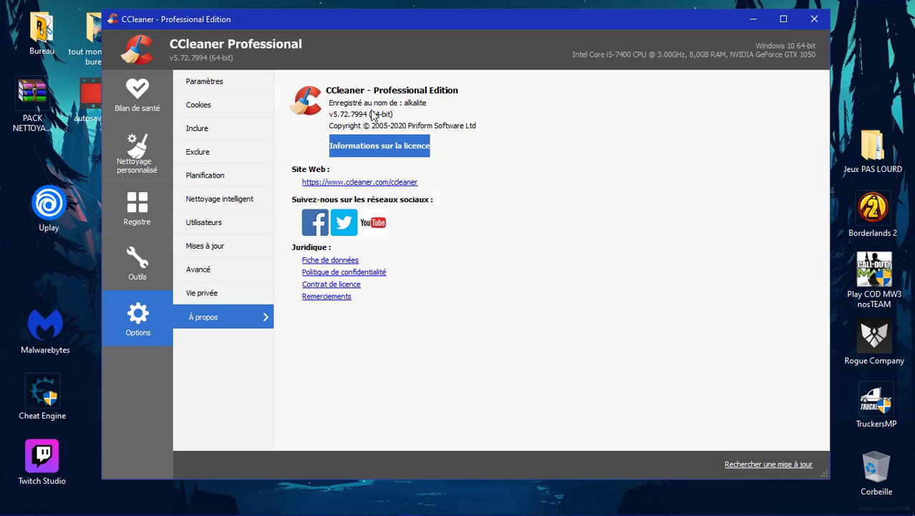
click(137, 262)
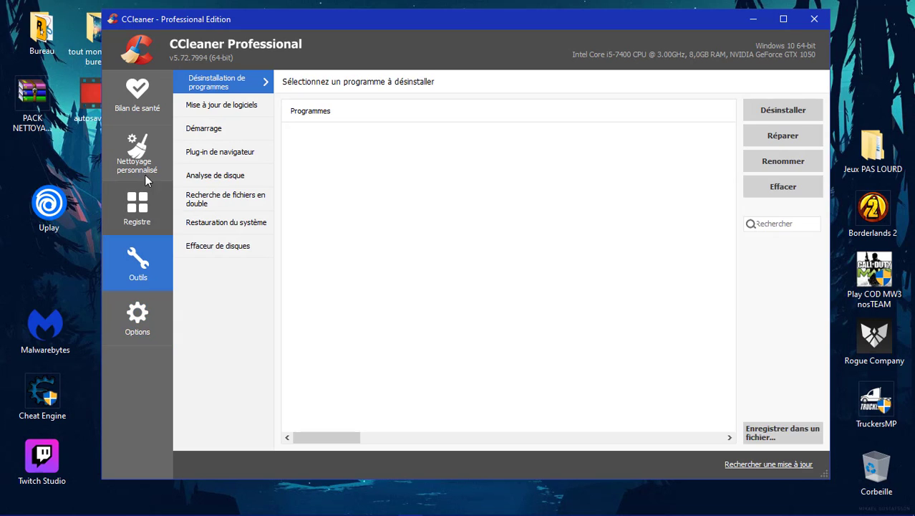
click(149, 95)
click(147, 159)
click(138, 206)
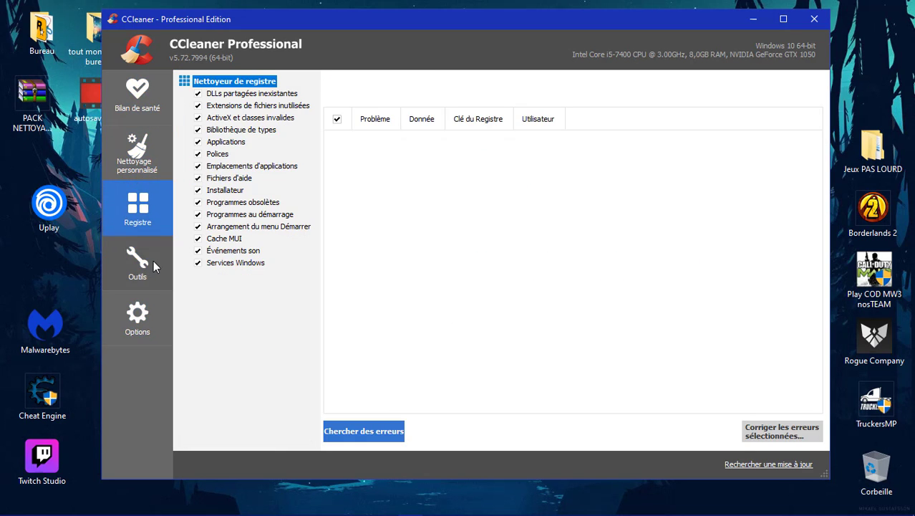
click(137, 262)
click(138, 316)
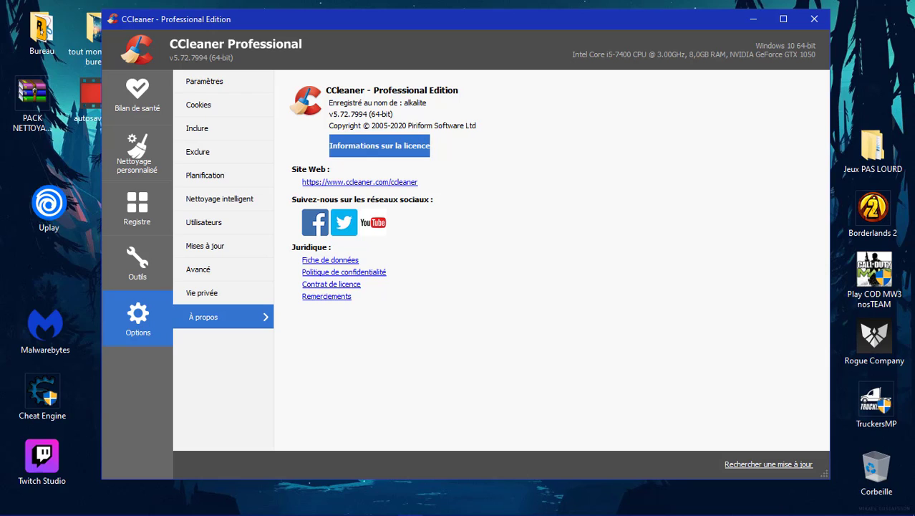
Run revosetup.exe from the étape 7 folder and choose Français as the setup language.
mouse_move(464, 514)
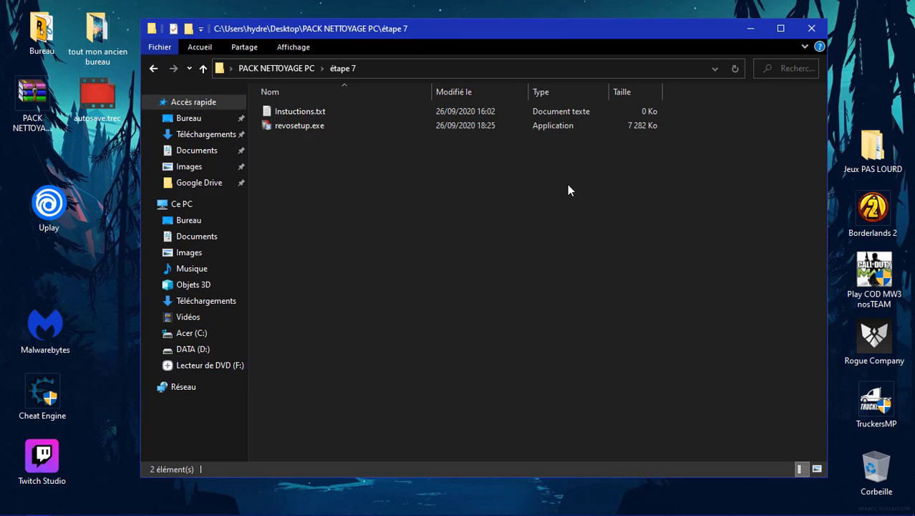
double_click(323, 126)
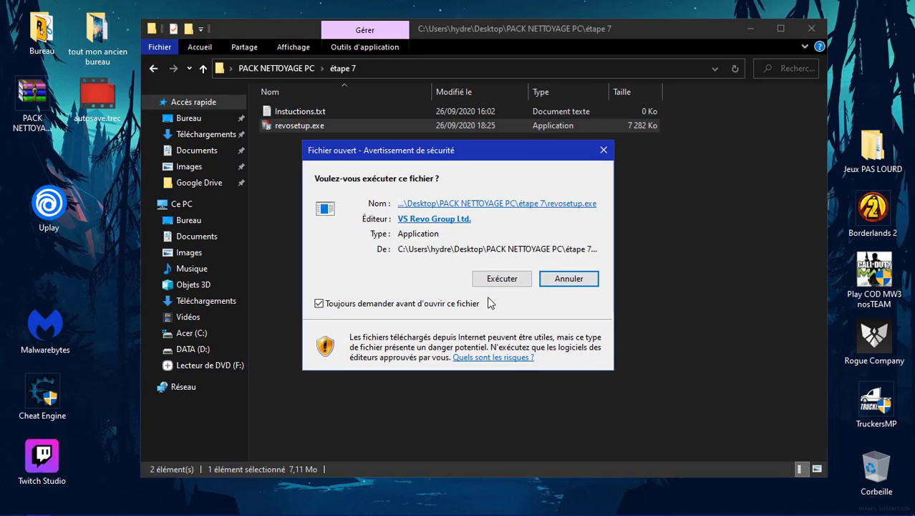
click(510, 281)
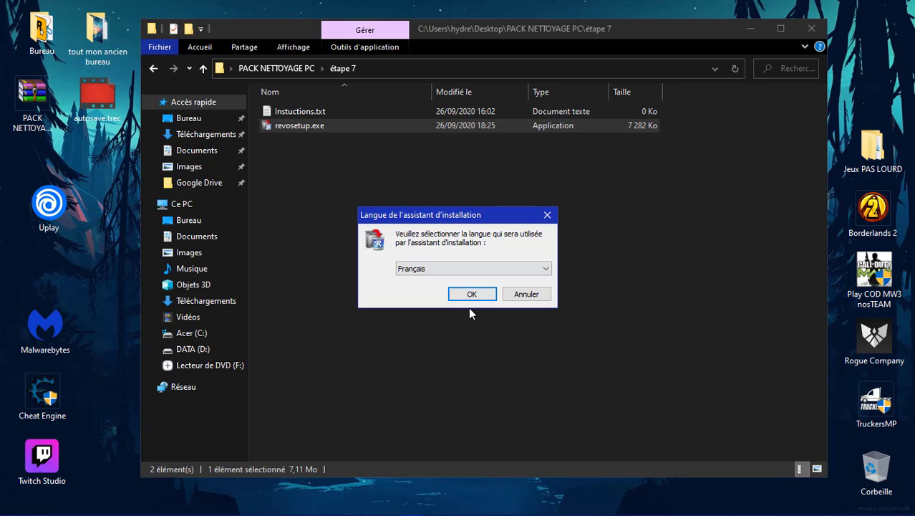
click(469, 298)
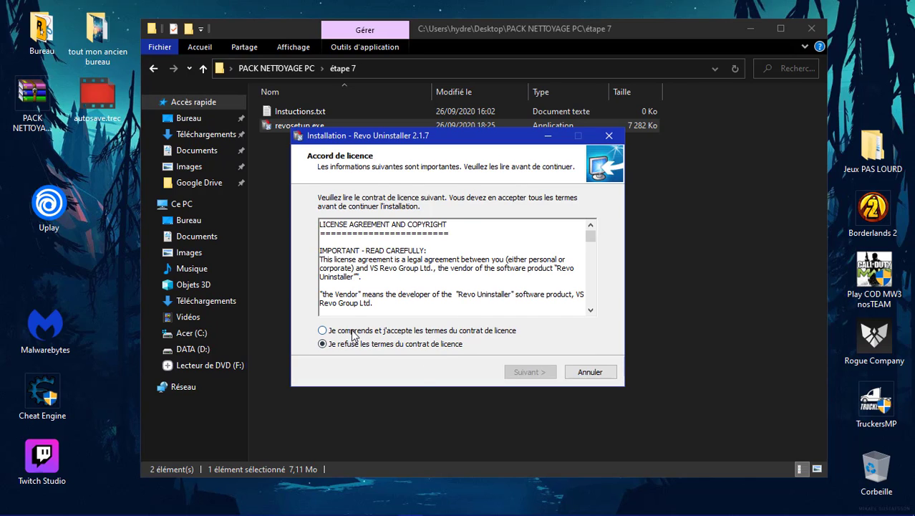
Accept the licence terms, install Revo Uninstaller in its default folder with a desktop icon, and close the thank-you web page.
click(353, 334)
click(527, 371)
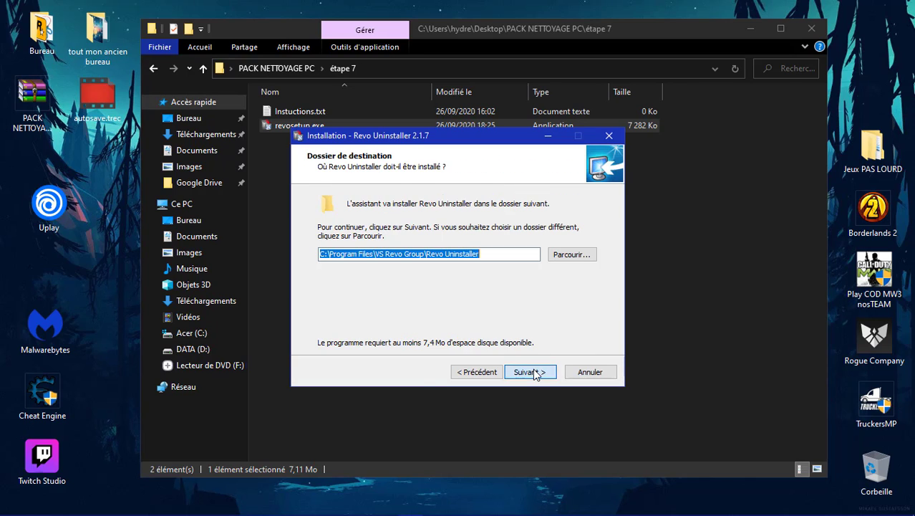
click(529, 372)
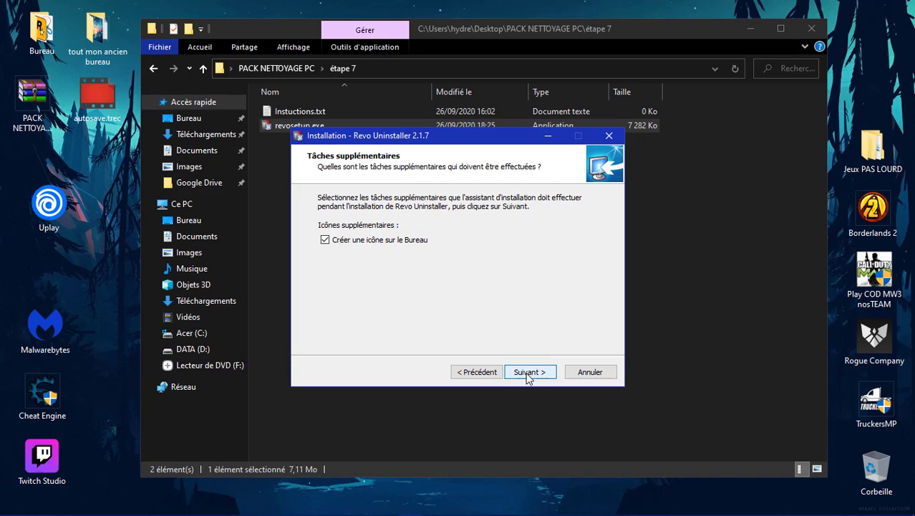
click(533, 372)
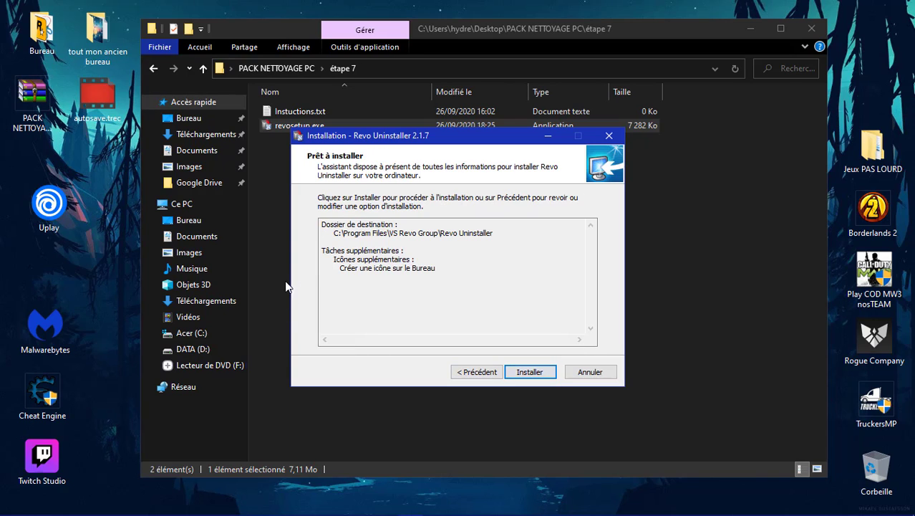
click(528, 376)
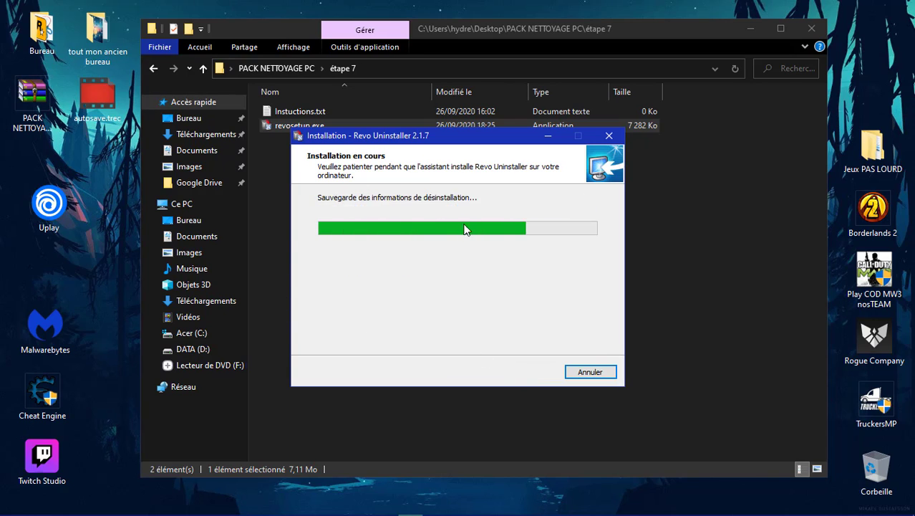
click(534, 373)
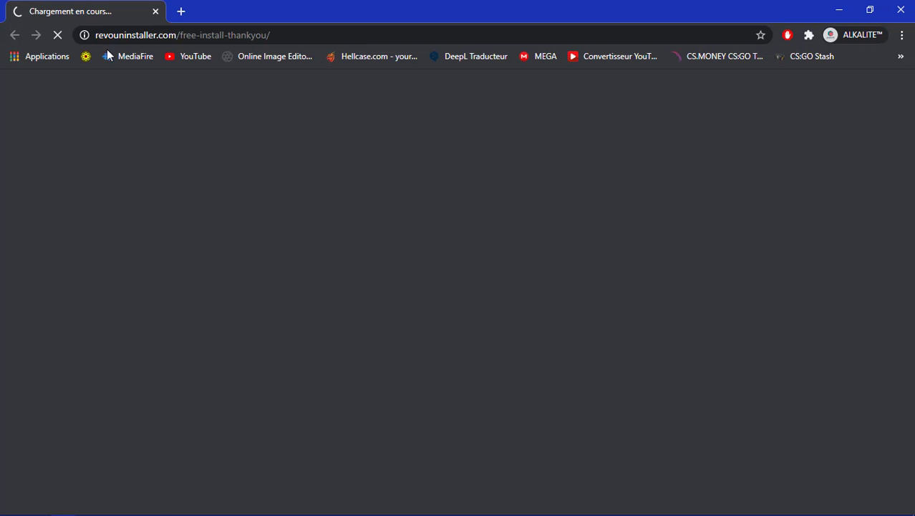
click(903, 16)
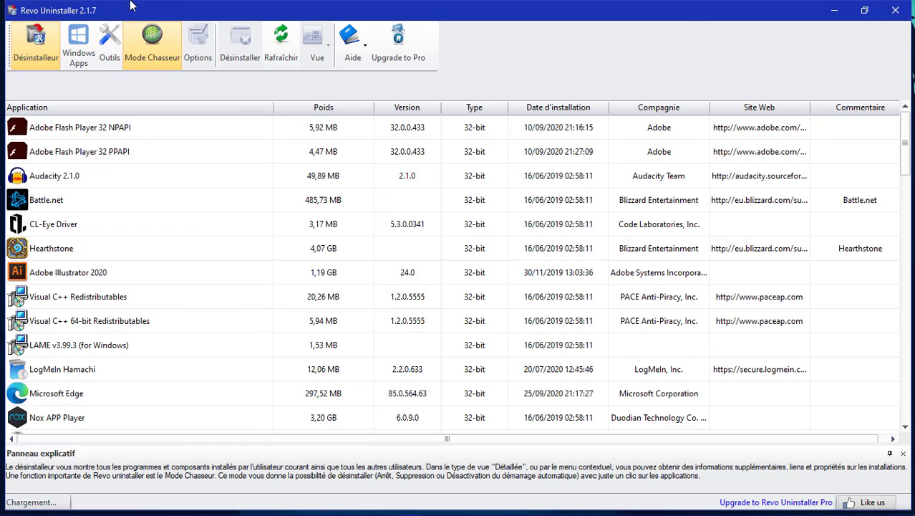
Maximize the Revo Uninstaller window and hide its explanatory panel.
double_click(133, 7)
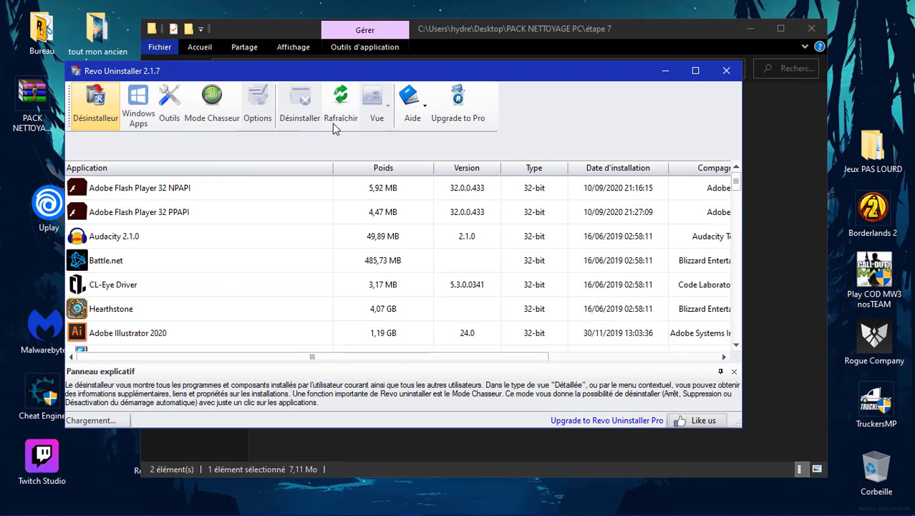
double_click(423, 72)
scroll(143, 273, down, 15)
scroll(116, 289, down, 2)
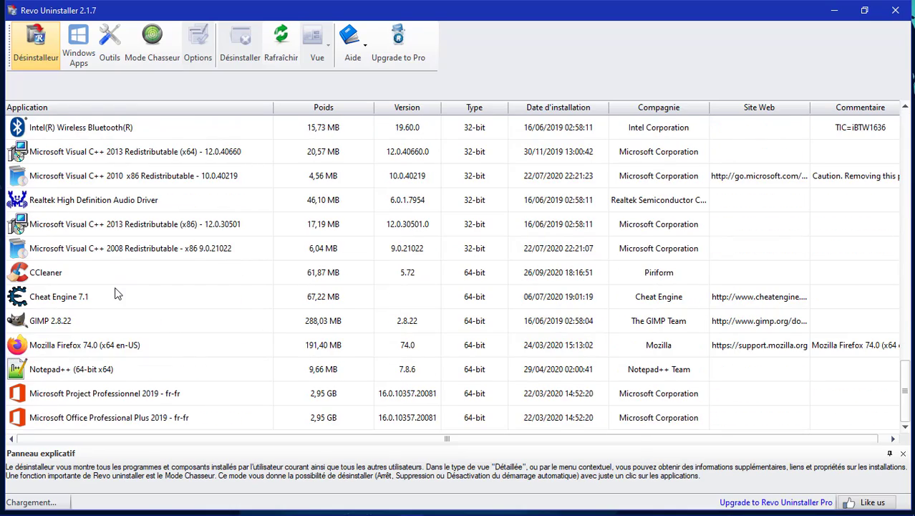
scroll(102, 337, up, 14)
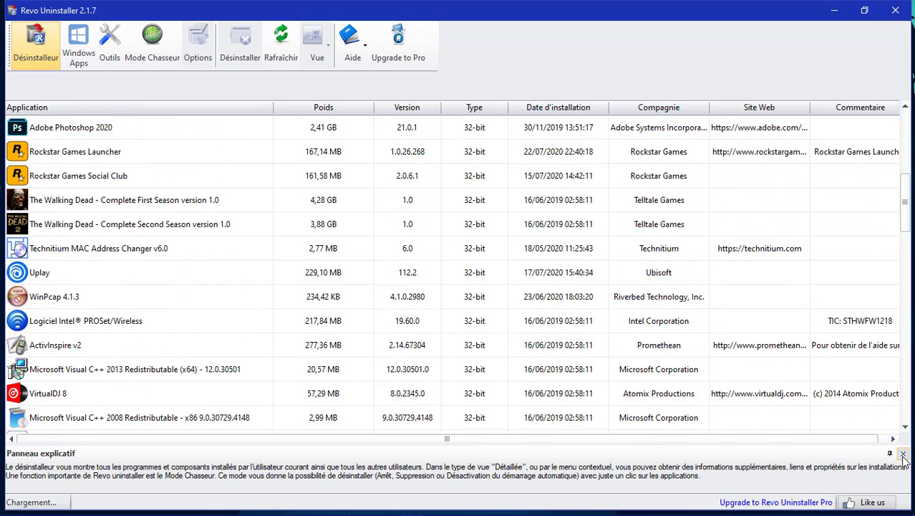
click(903, 453)
Look through the list of installed programs for ones that are no longer needed.
scroll(48, 296, up, 5)
scroll(103, 266, down, 20)
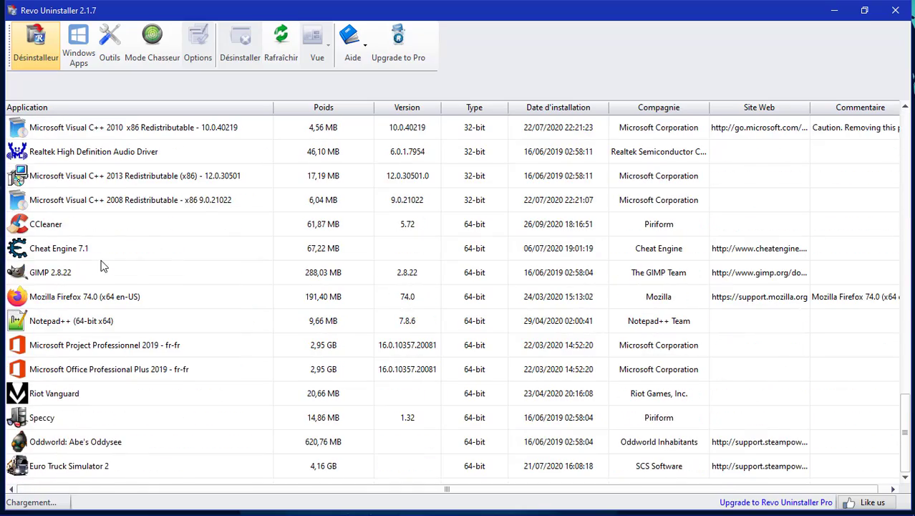
scroll(107, 261, up, 15)
scroll(111, 258, up, 1)
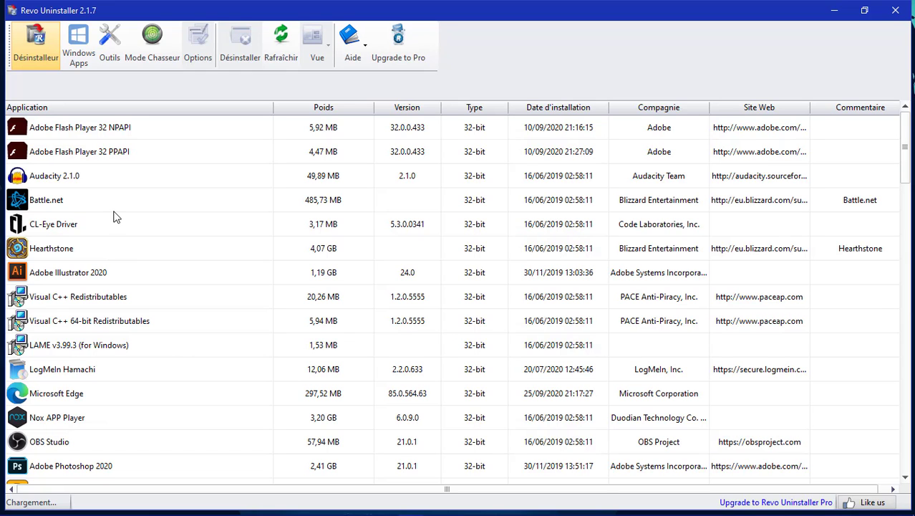
scroll(107, 211, down, 5)
scroll(100, 206, up, 5)
scroll(99, 232, down, 3)
scroll(100, 244, up, 3)
scroll(317, 178, down, 9)
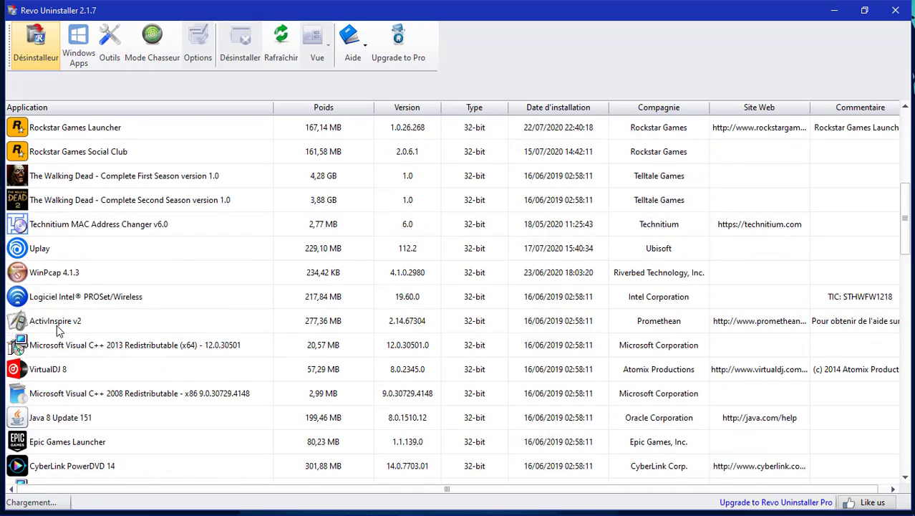
scroll(59, 329, down, 10)
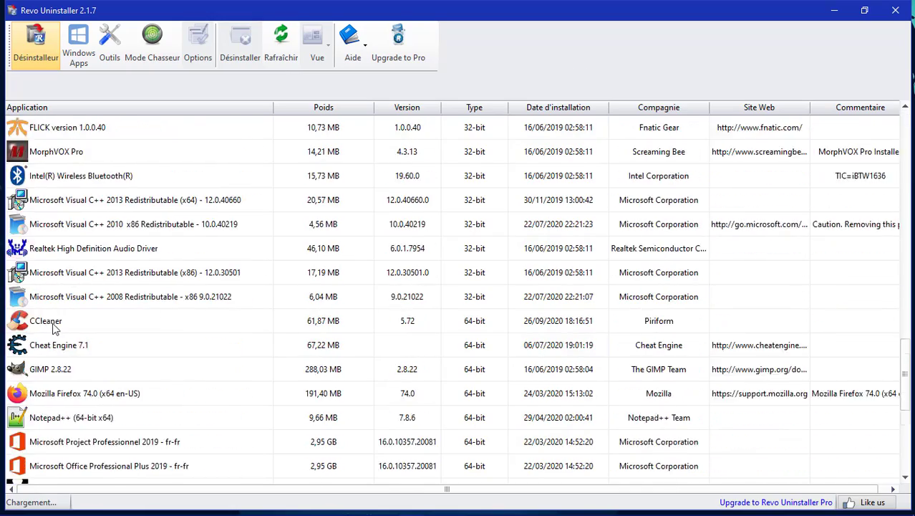
scroll(37, 316, down, 2)
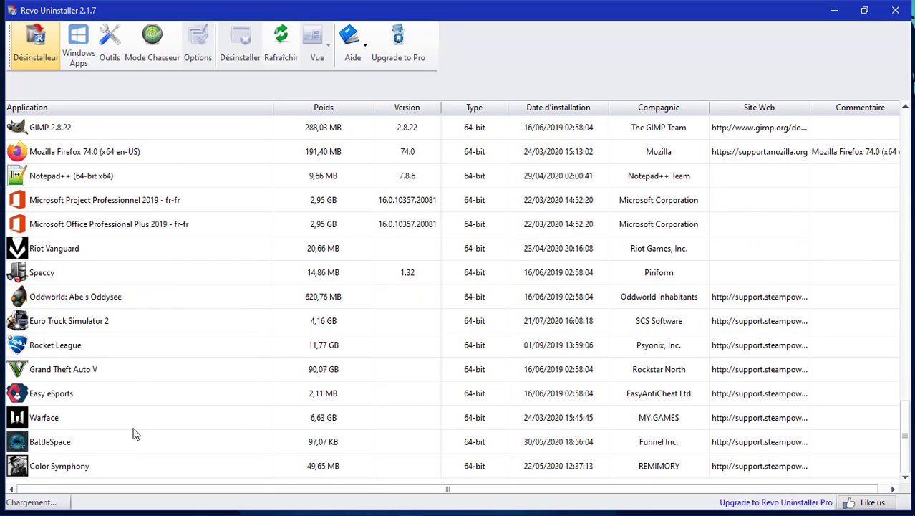
Examine the size, installation date and publisher of Warface, and compare it with the other installed programs.
click(75, 417)
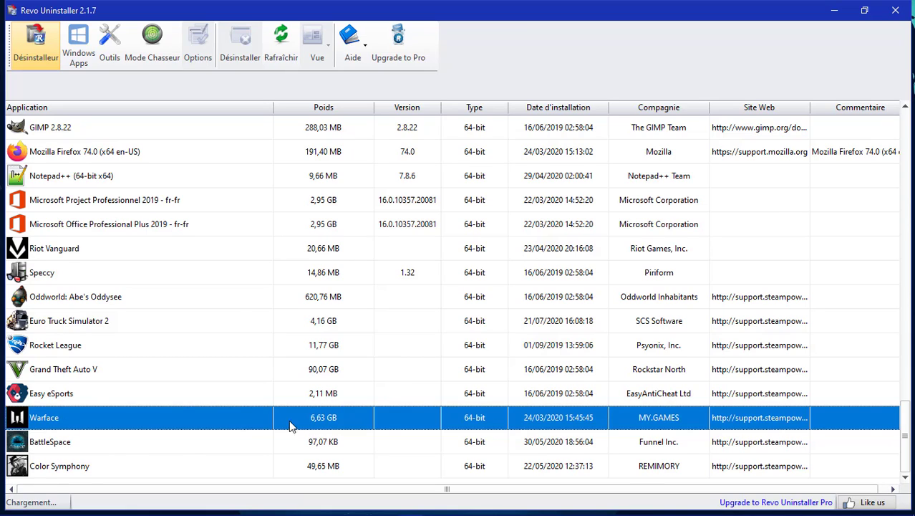
click(170, 400)
click(172, 422)
scroll(129, 407, up, 20)
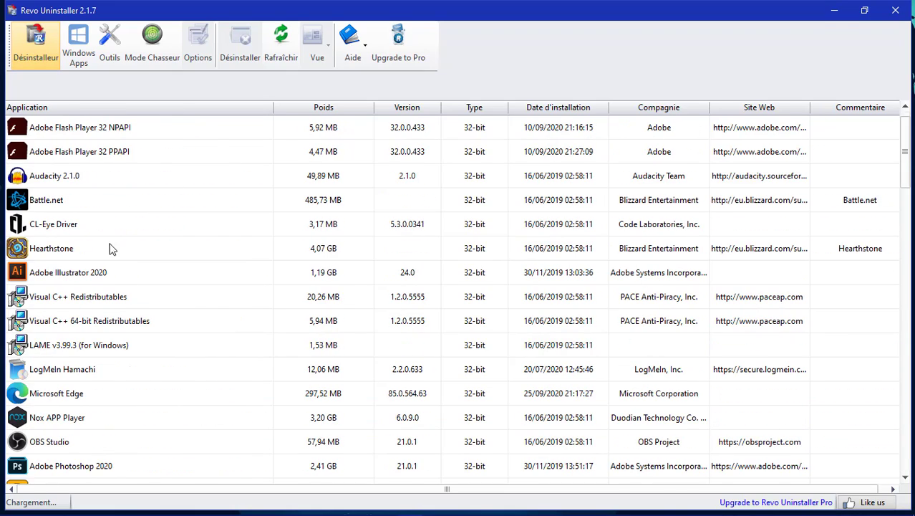
scroll(230, 199, down, 15)
scroll(240, 221, up, 15)
scroll(184, 278, down, 20)
scroll(132, 357, down, 8)
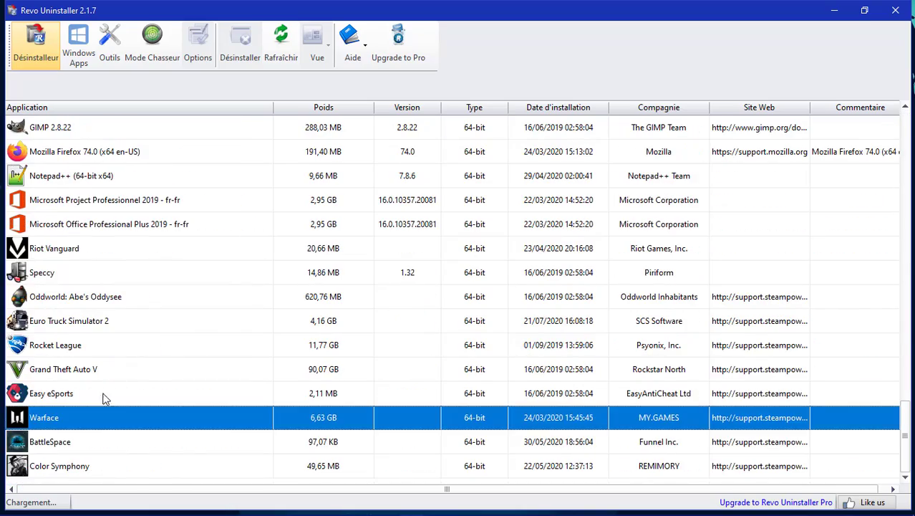
Check the entries for Easy eSports, Grand Theft Auto V, Rocket League and BattleSpace as possible programs to remove.
scroll(86, 358, up, 4)
scroll(83, 353, down, 4)
click(57, 398)
click(63, 376)
click(72, 351)
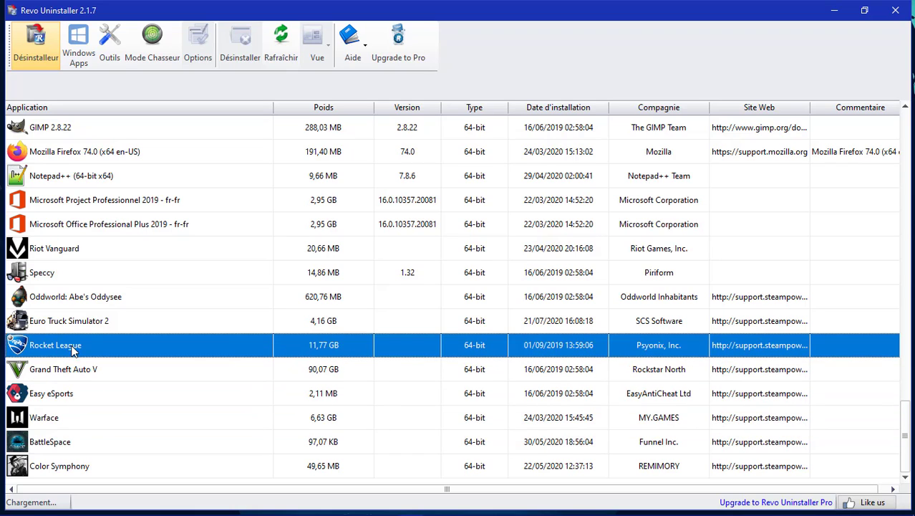
click(312, 438)
scroll(130, 316, up, 20)
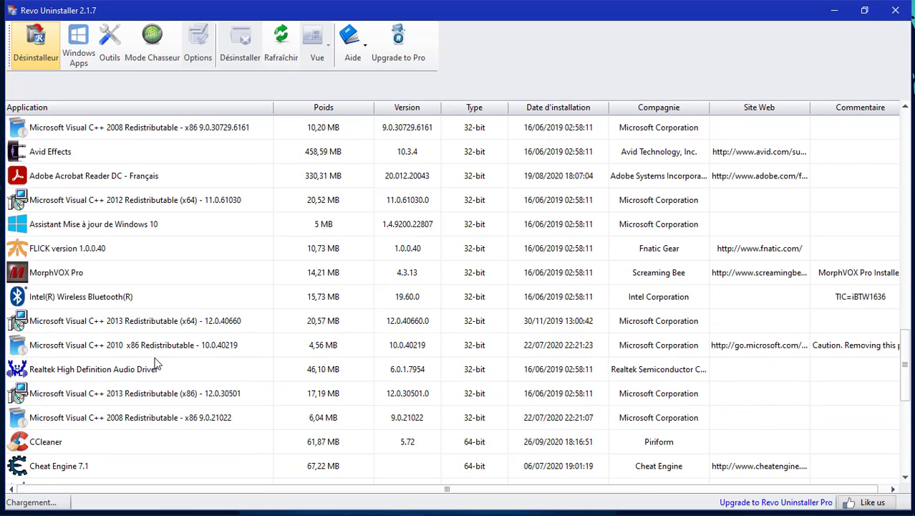
scroll(130, 296, down, 20)
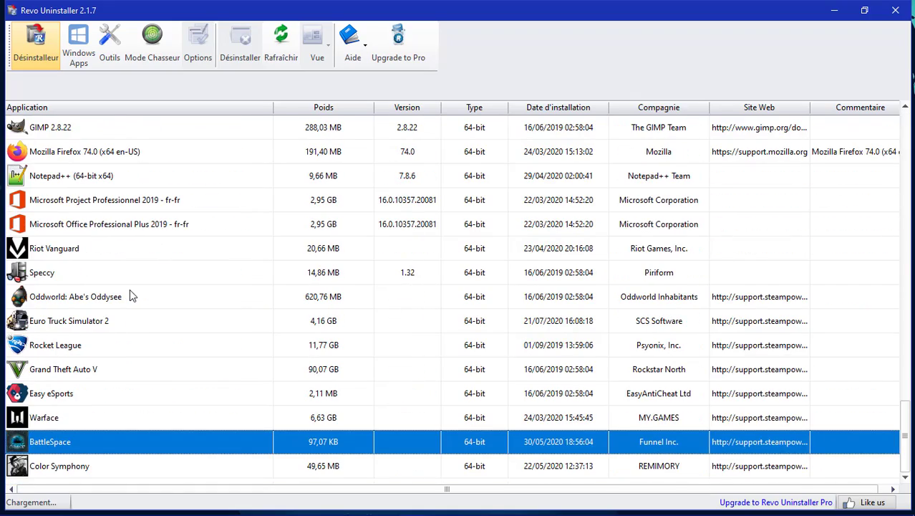
scroll(131, 295, up, 1)
scroll(131, 296, down, 1)
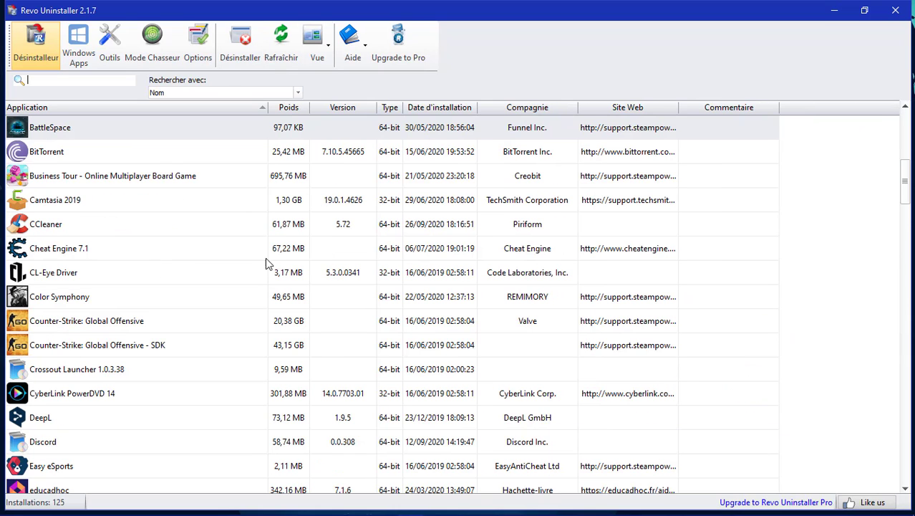
Find Warface in the fully loaded program list and start uninstalling it without creating a system restore point.
scroll(91, 248, down, 5)
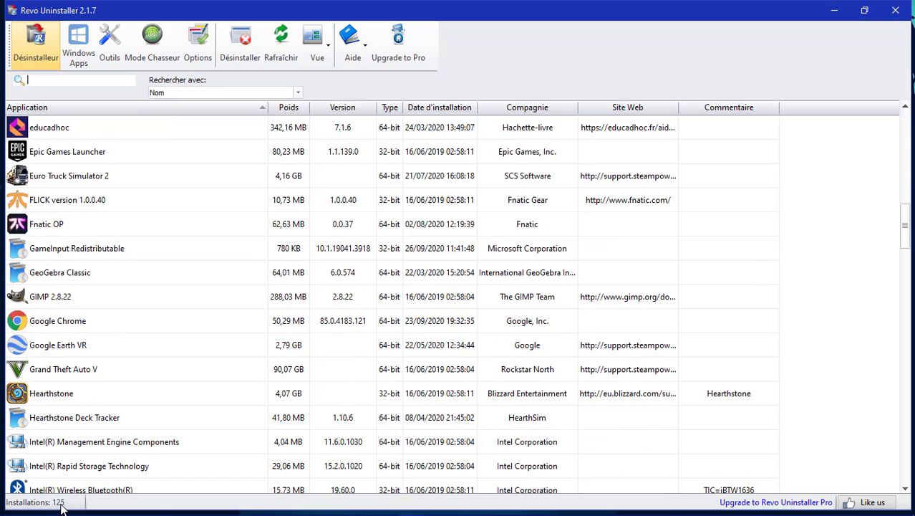
scroll(51, 409, down, 20)
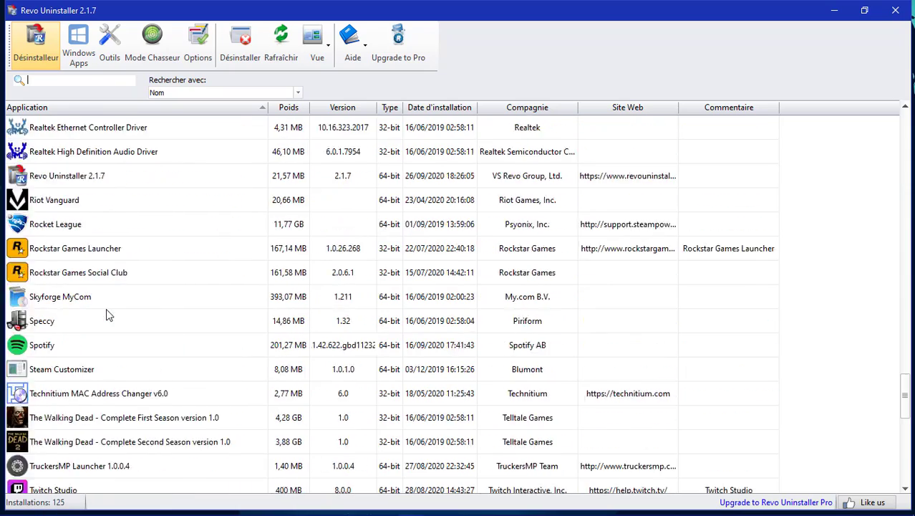
scroll(107, 315, down, 5)
scroll(93, 303, up, 13)
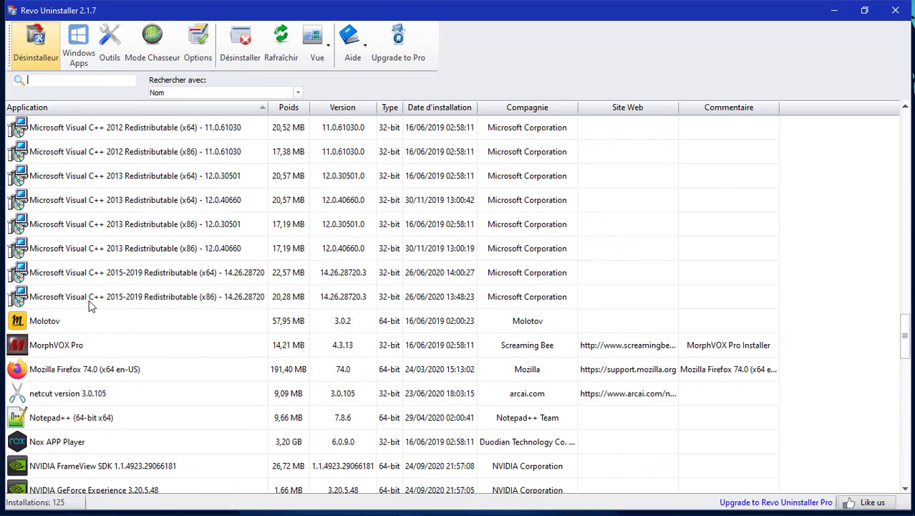
scroll(91, 306, down, 15)
click(69, 399)
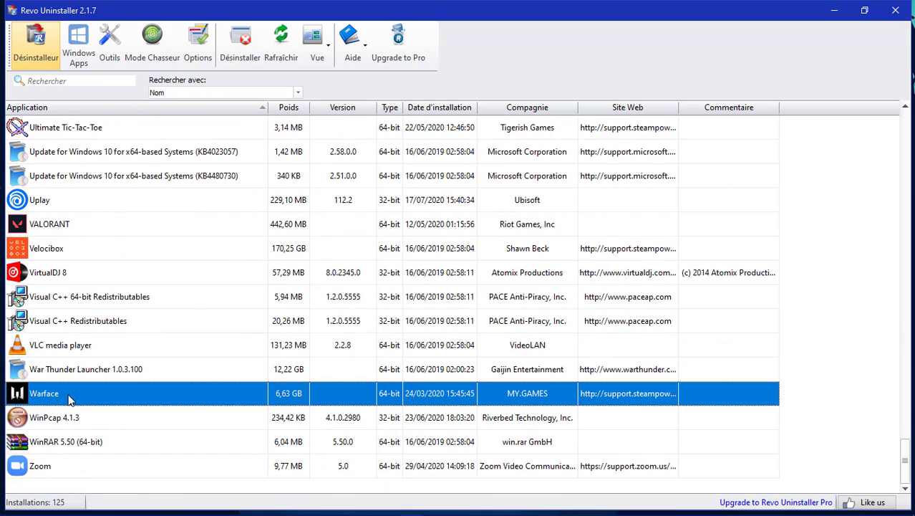
right_click(69, 397)
click(127, 274)
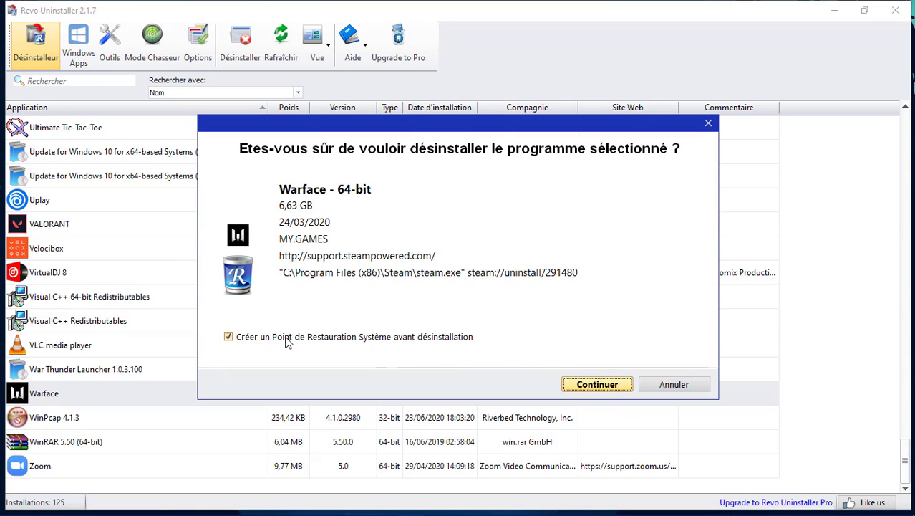
click(288, 342)
click(595, 385)
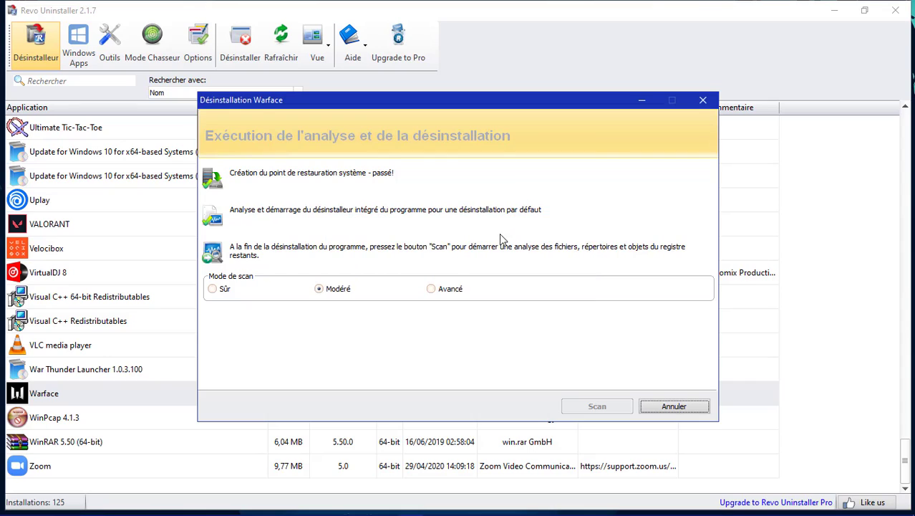
Choose the Avancé scan mode for Warface's leftovers and minimize the Steam window that its uninstaller opened.
click(446, 290)
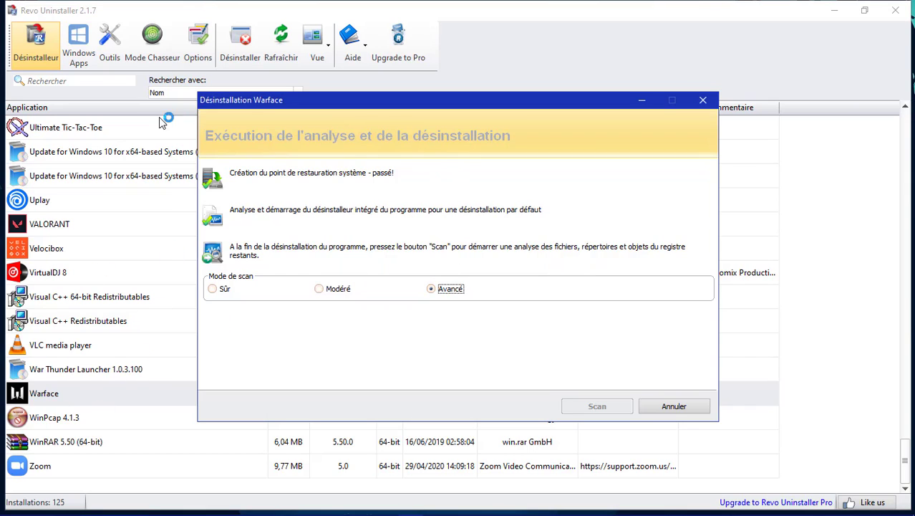
mouse_move(287, 506)
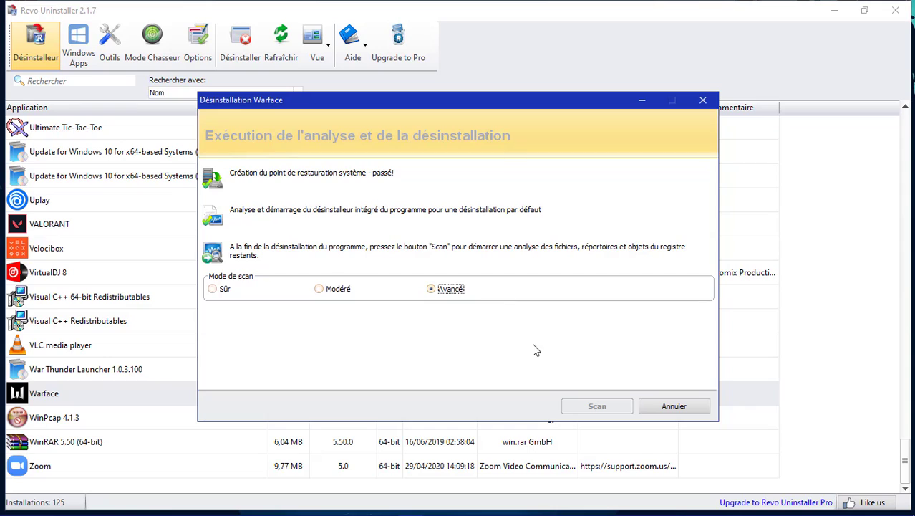
mouse_move(505, 511)
mouse_move(183, 511)
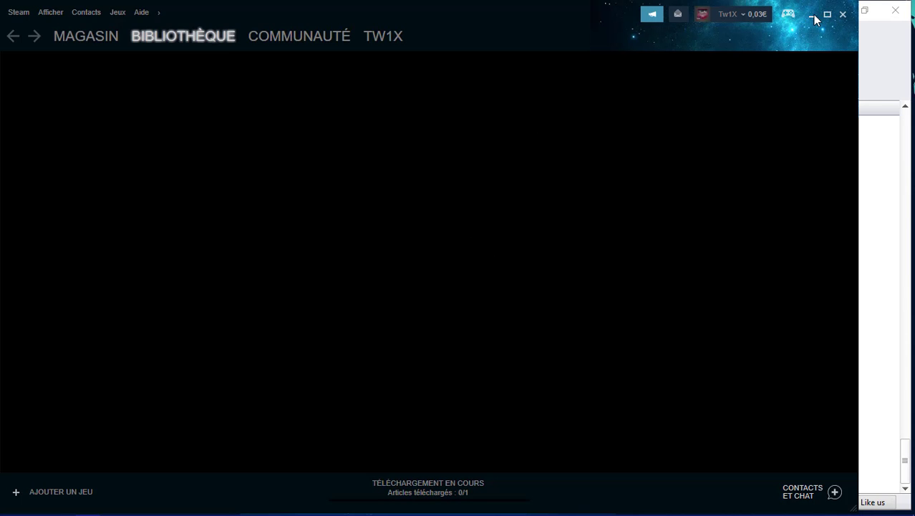
click(812, 14)
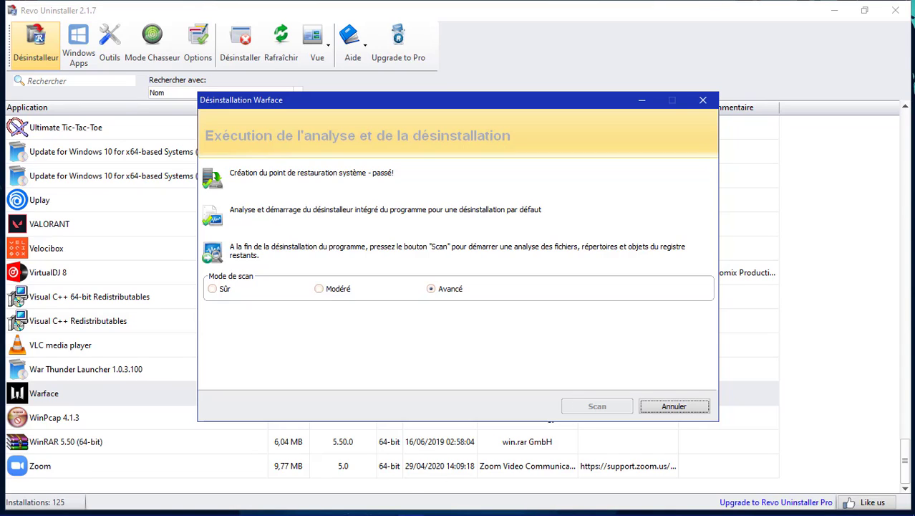
Close Steam's contacts list and pause the Euro Truck Simulator 2 download, leaving Steam minimized.
mouse_move(86, 507)
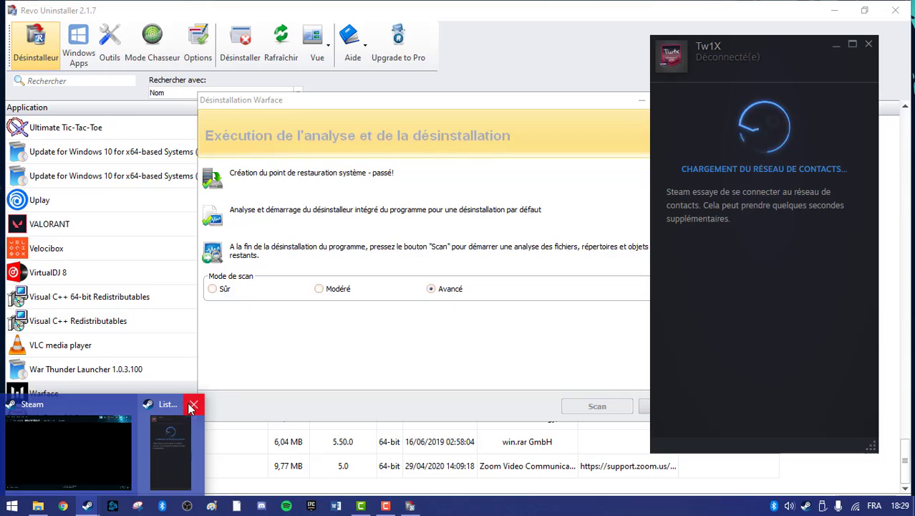
click(189, 403)
click(133, 485)
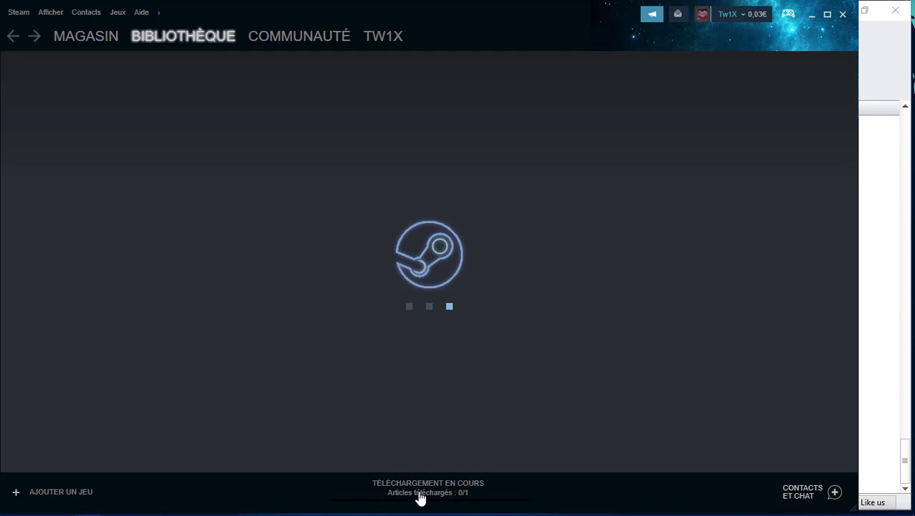
click(415, 486)
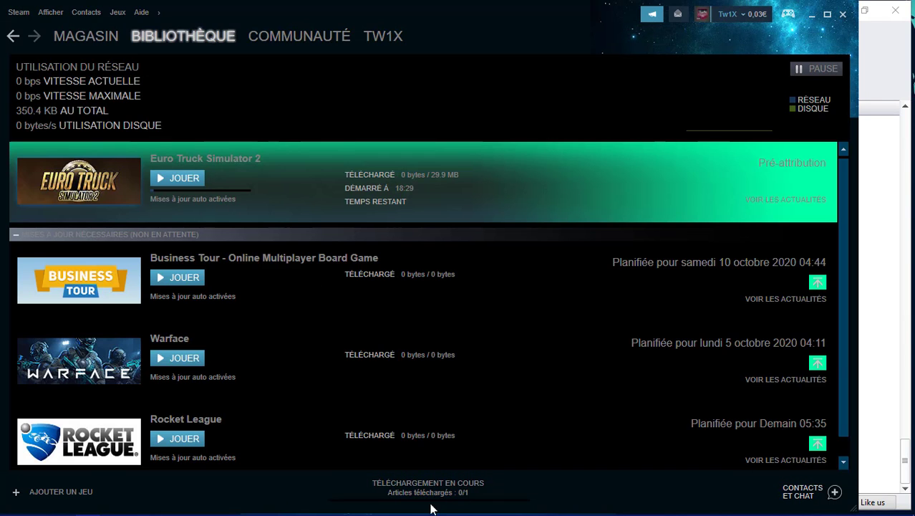
click(816, 73)
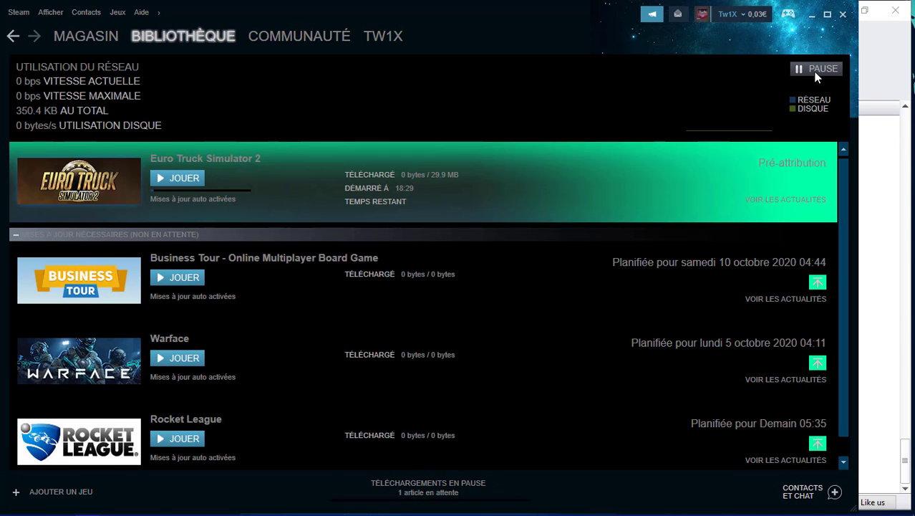
click(811, 15)
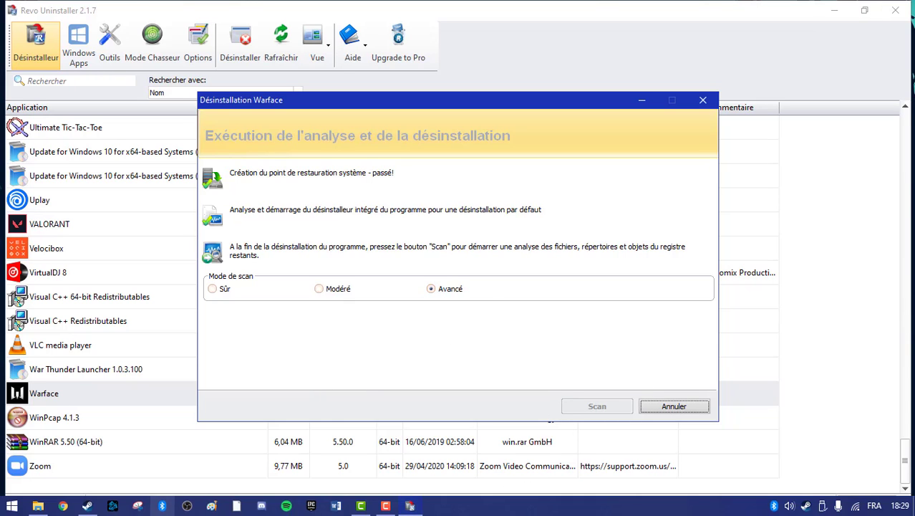
Look at the game library in Steam, then minimize its window again.
click(87, 506)
click(146, 39)
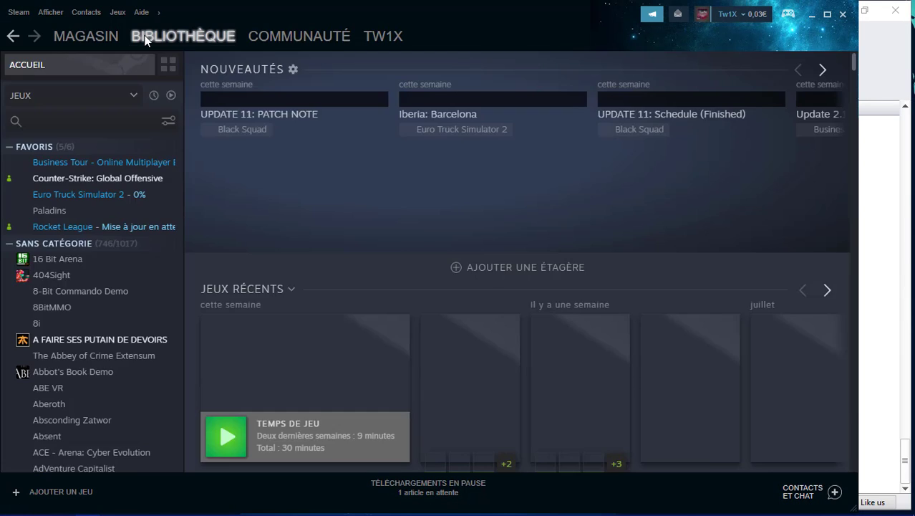
click(364, 312)
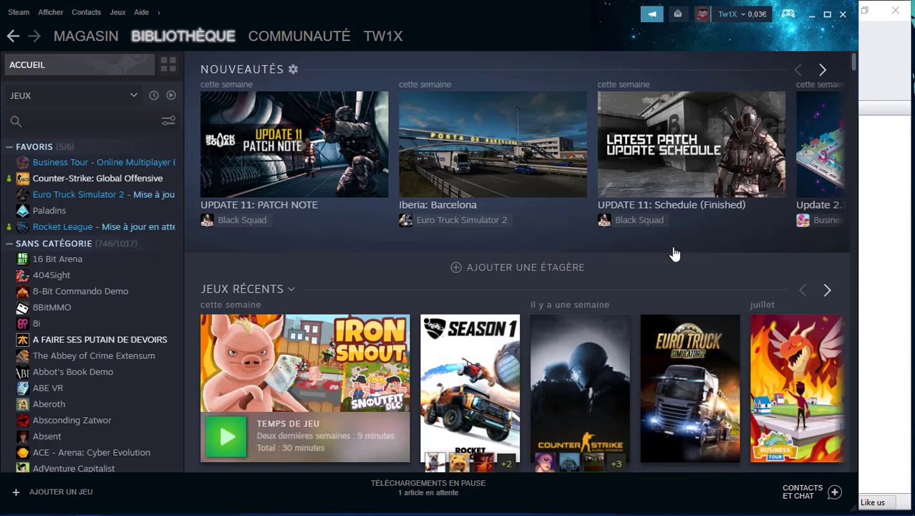
click(814, 20)
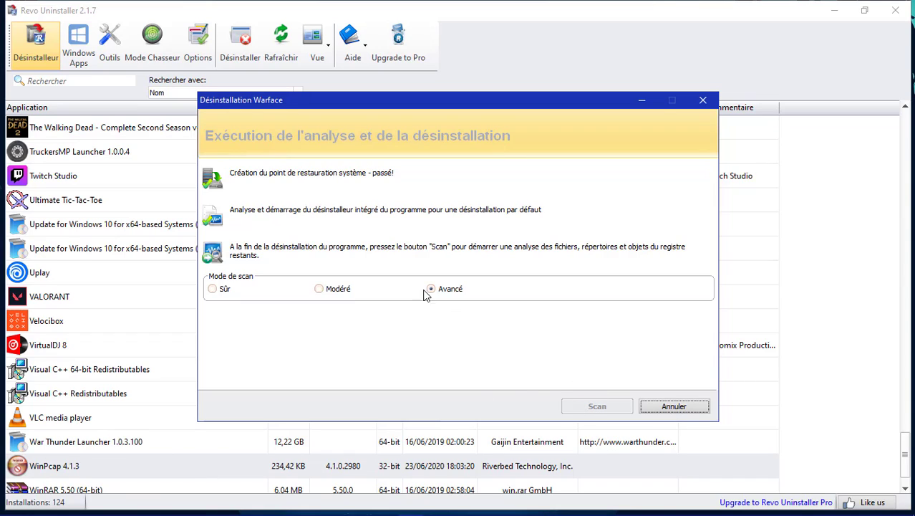
Close the Warface uninstallation window without scanning for leftovers.
click(362, 294)
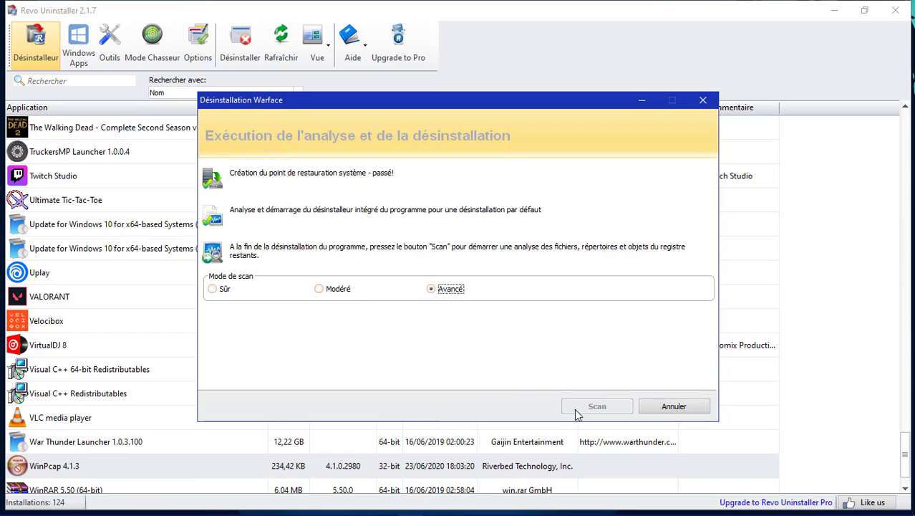
click(703, 100)
Find Avid Pro Tools in the program list and start uninstalling it without creating a system restore point, accepting the shared installation path.
scroll(68, 415, down, 1)
scroll(72, 414, up, 10)
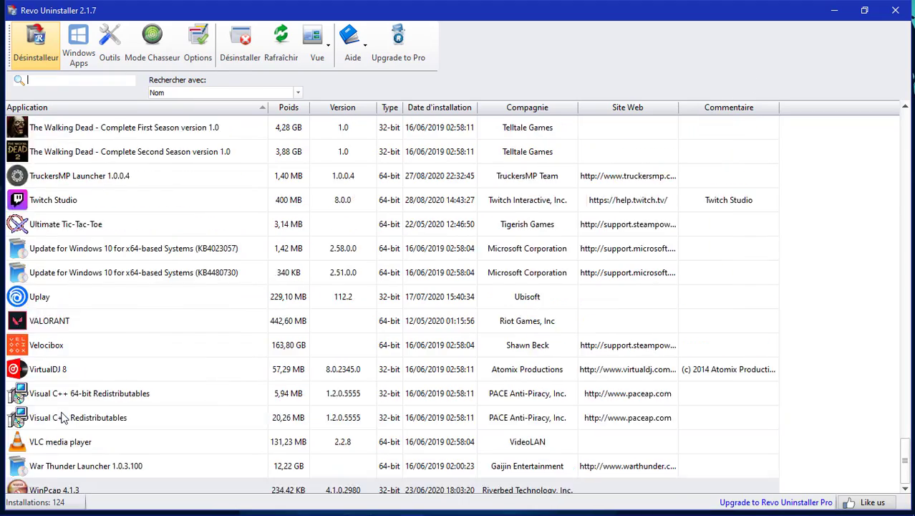
scroll(109, 407, up, 20)
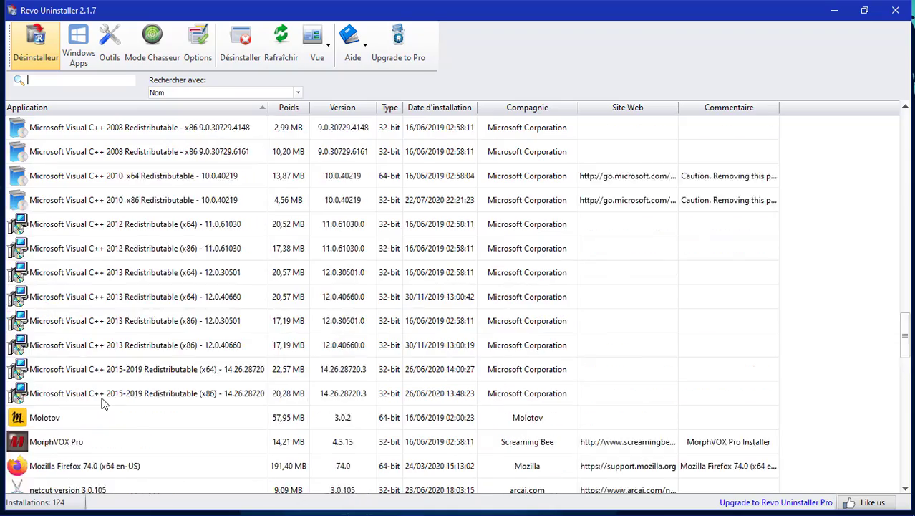
scroll(101, 399, up, 7)
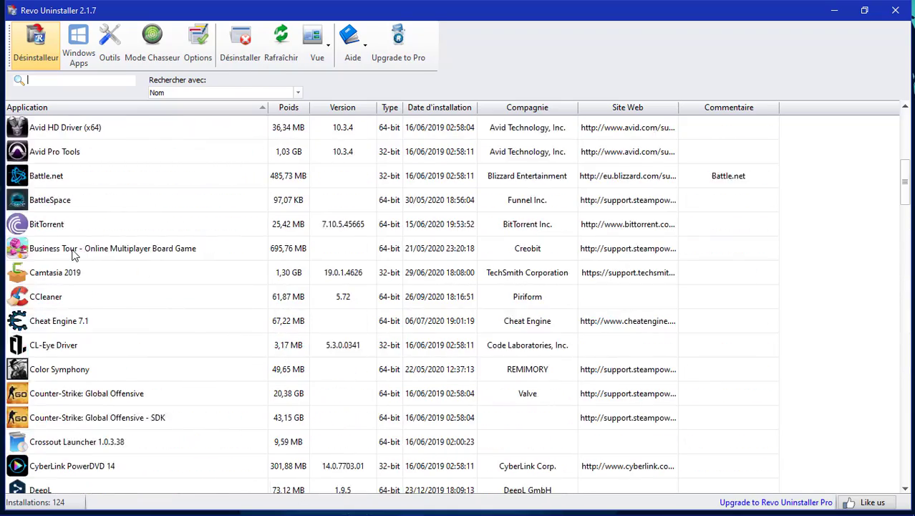
scroll(85, 396, up, 3)
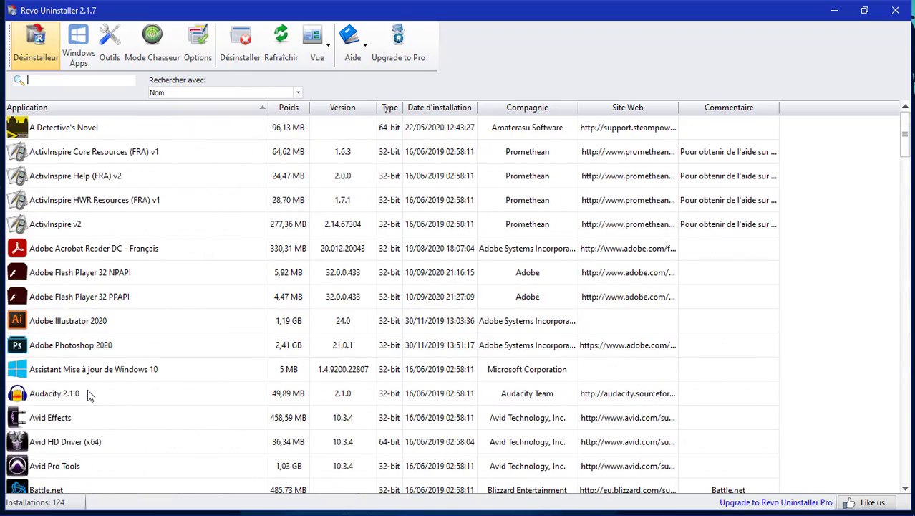
scroll(59, 217, down, 3)
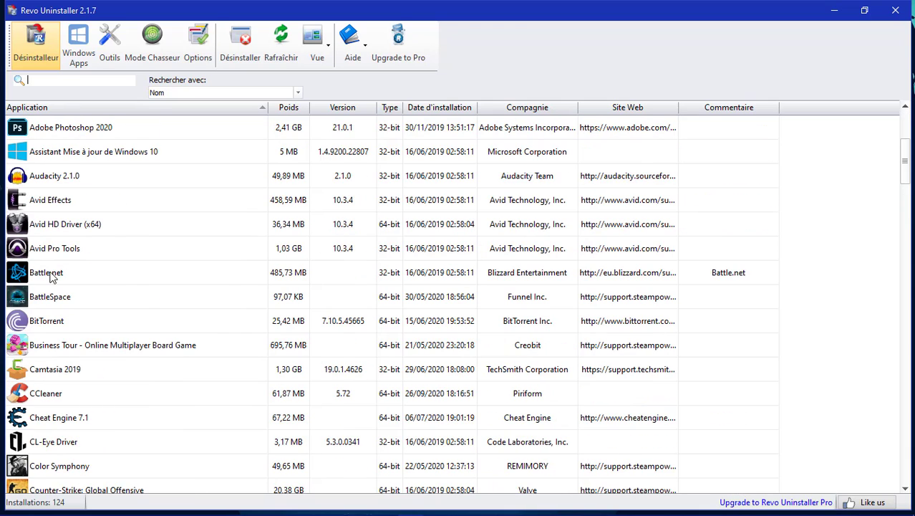
click(95, 203)
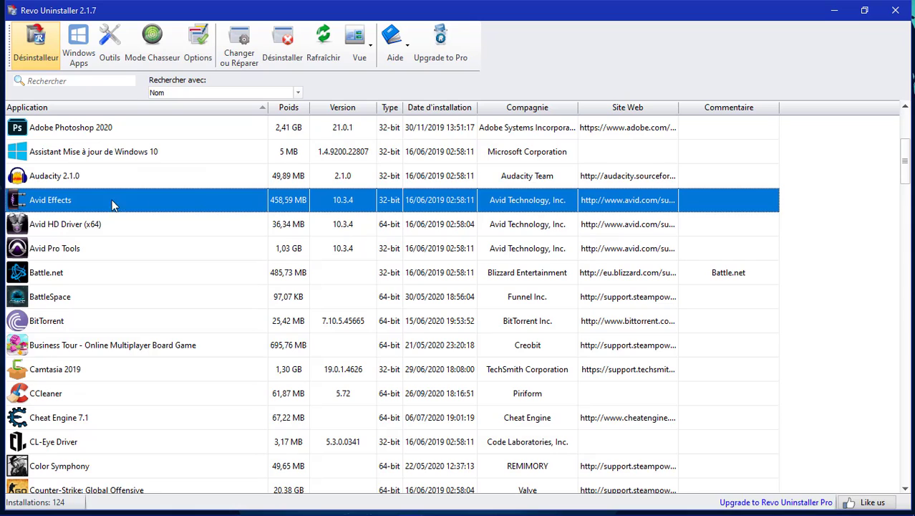
right_click(55, 249)
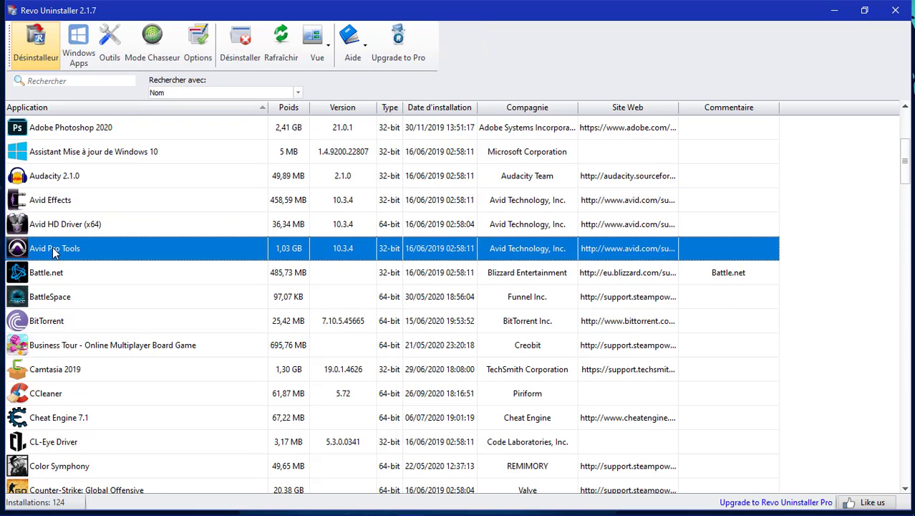
click(130, 257)
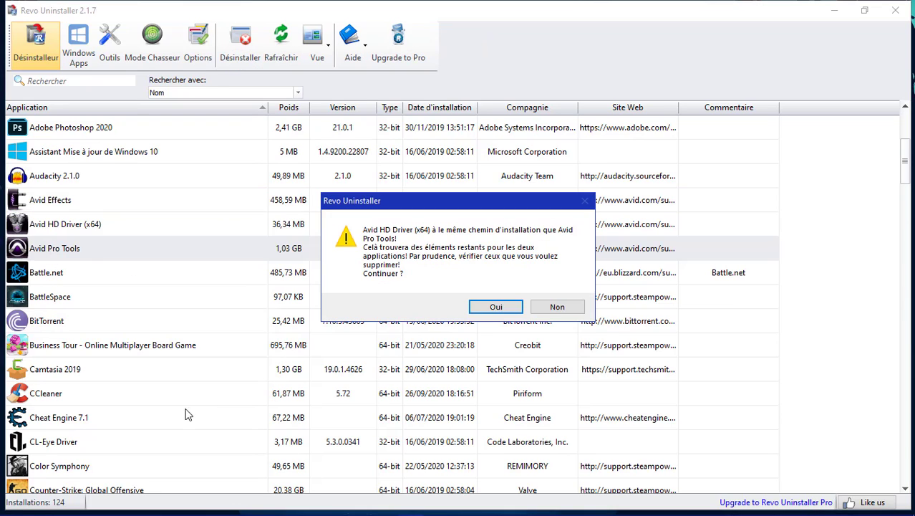
click(492, 308)
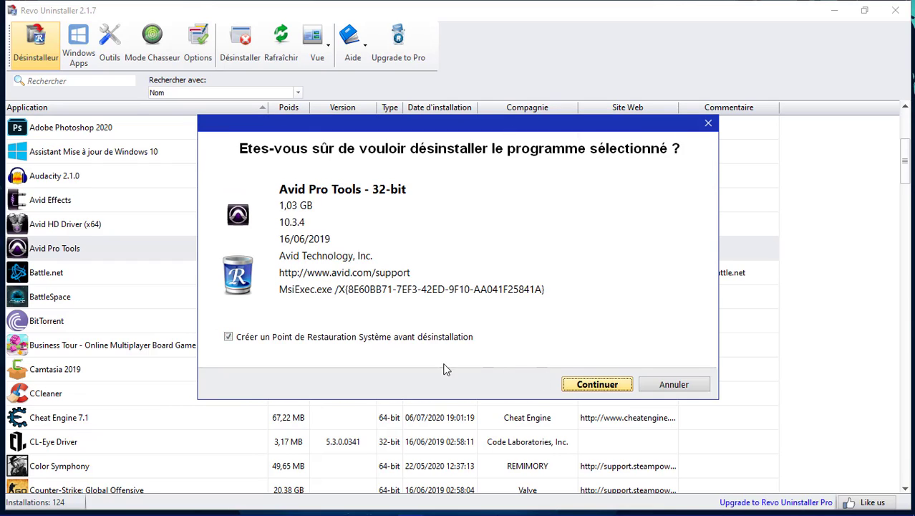
click(228, 336)
click(595, 384)
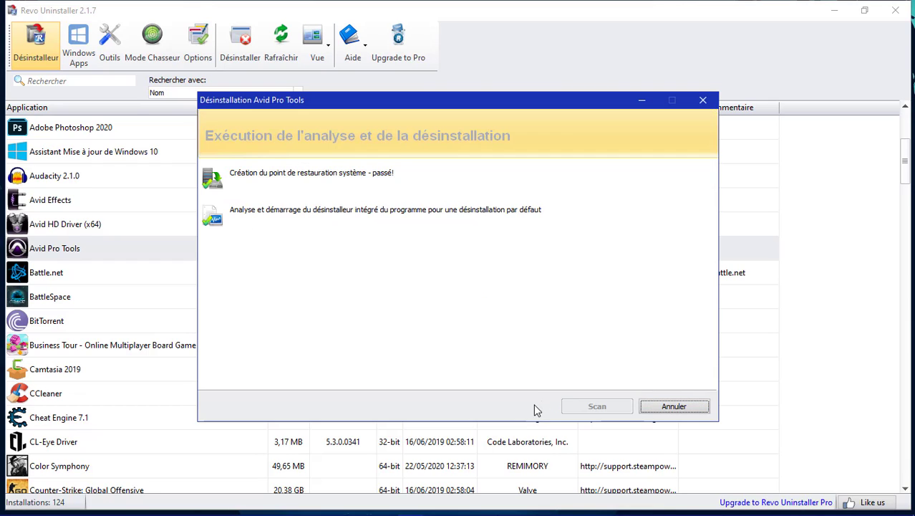
Scan for Avid Pro Tools' leftovers in Avancé mode and look through the remaining registry items.
click(428, 290)
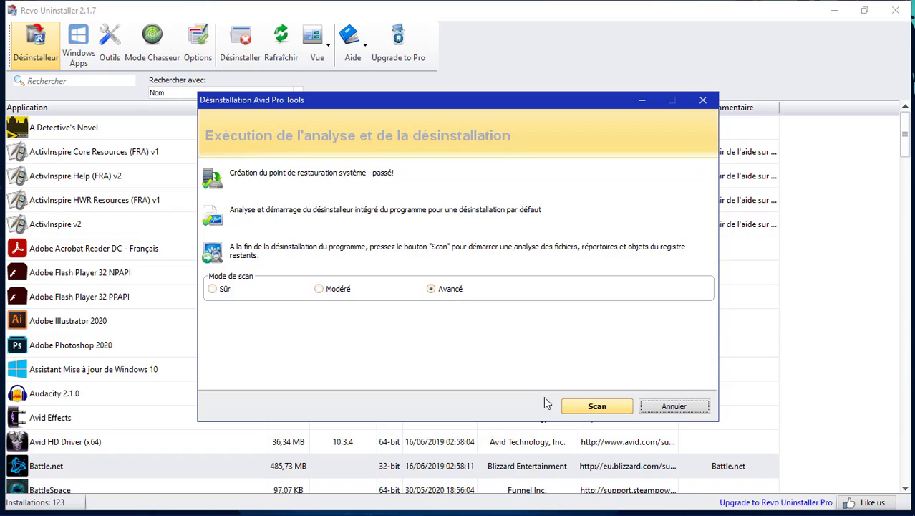
click(586, 406)
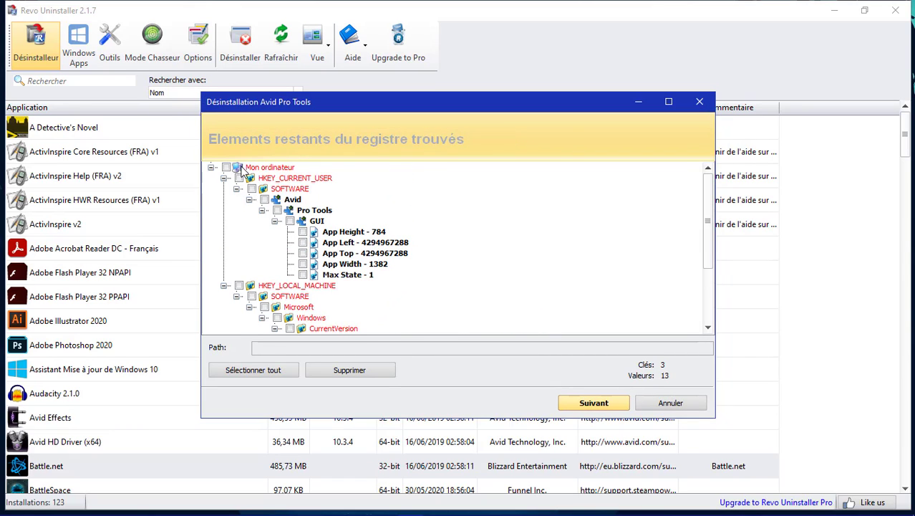
scroll(243, 186, down, 1)
scroll(244, 204, up, 1)
Open the Windows Registry Editor with regedit and restore its window to a smaller size.
key(super+r)
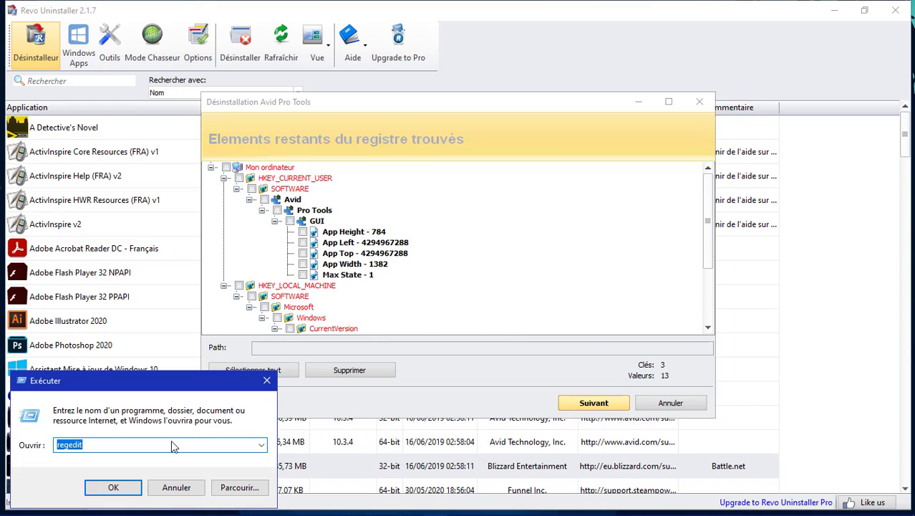
click(115, 486)
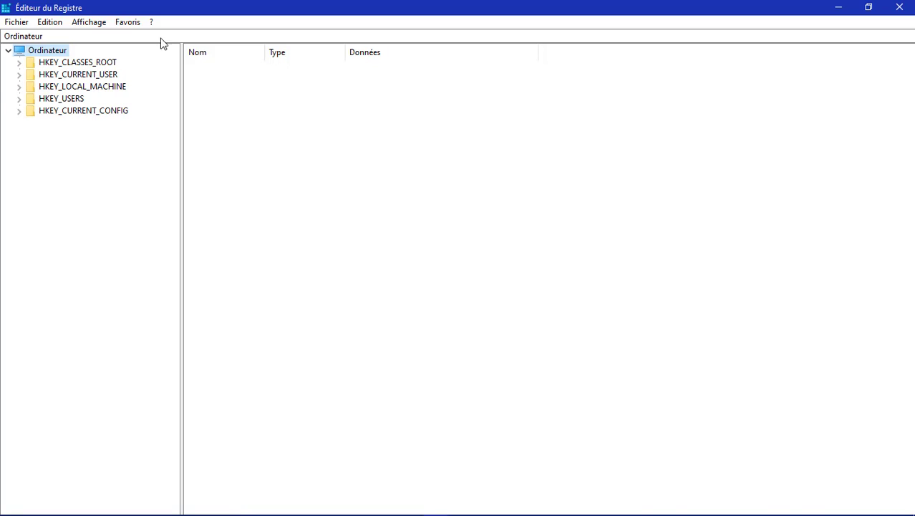
double_click(161, 7)
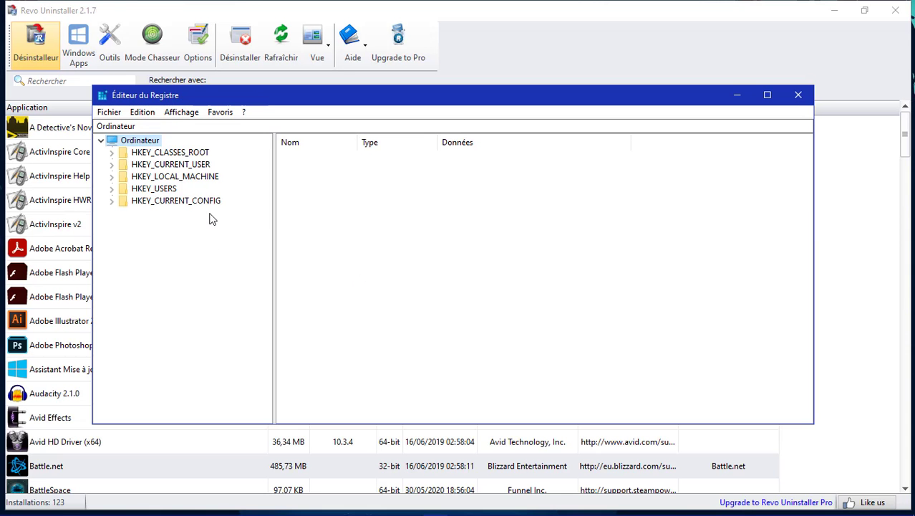
Browse the Console keys under HKEY_CURRENT_USER and the keys under HKEY_LOCAL_MACHINE, then close the Registry Editor.
click(112, 165)
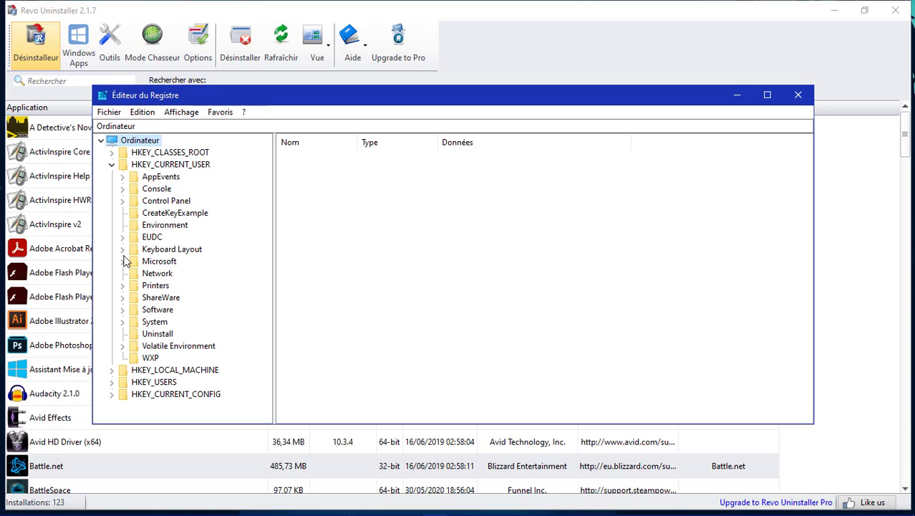
click(122, 189)
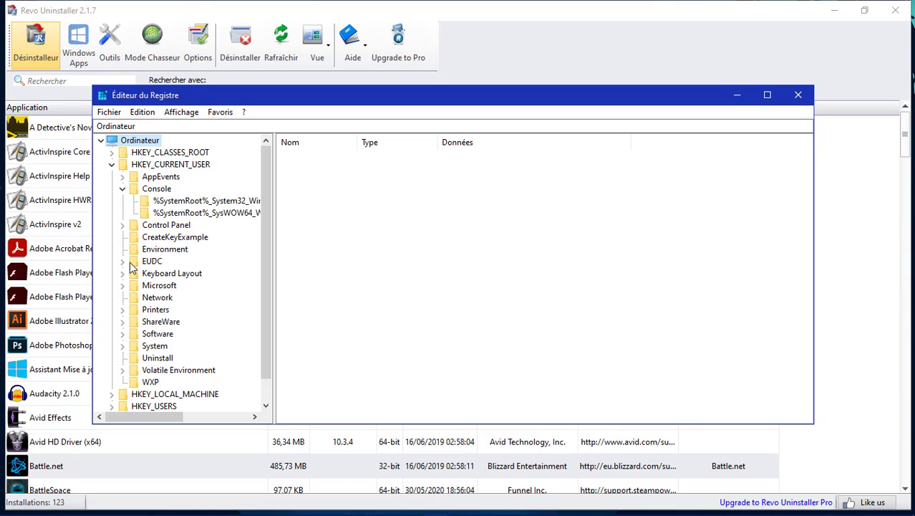
click(193, 212)
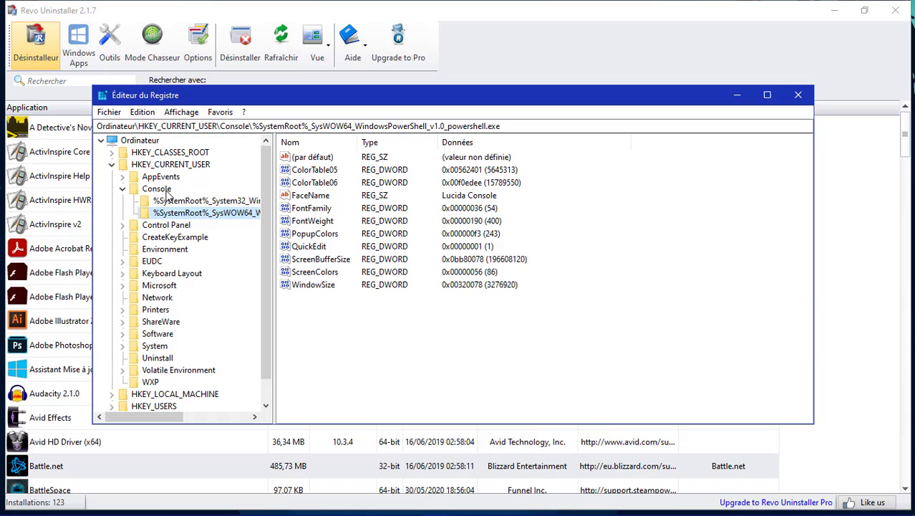
click(114, 165)
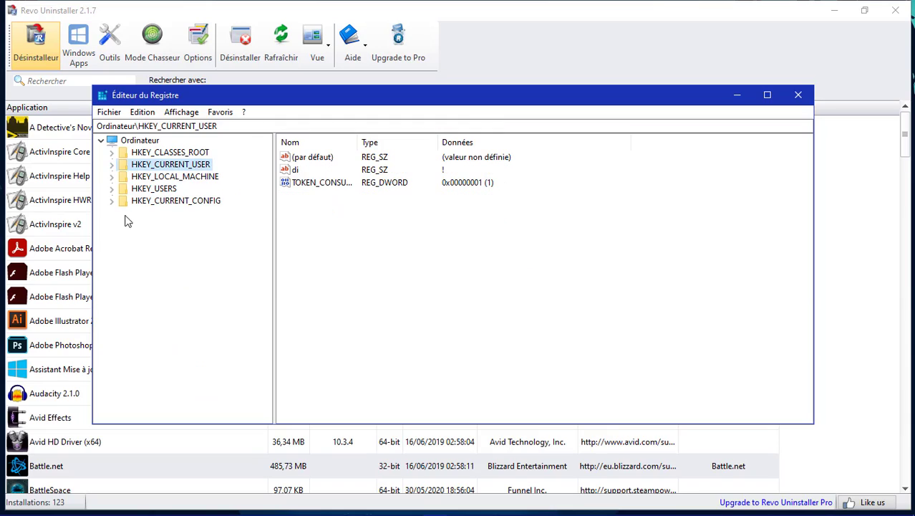
click(111, 178)
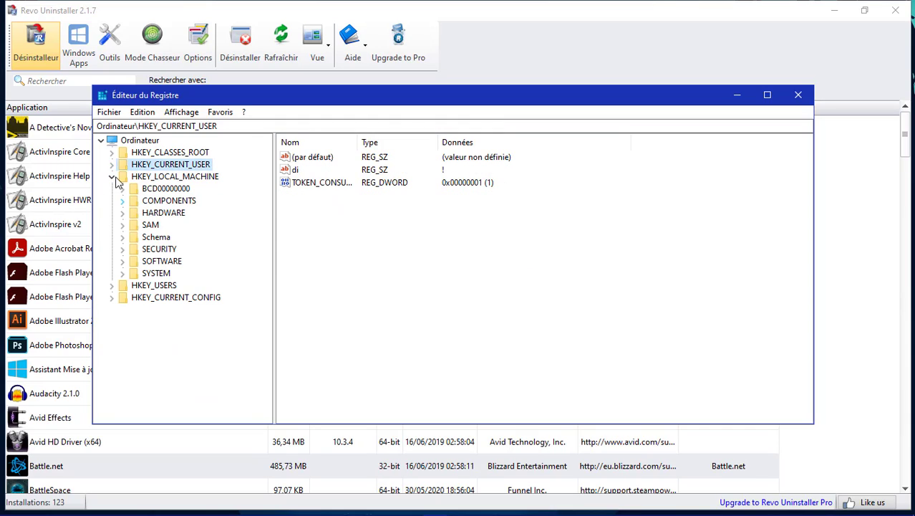
click(113, 177)
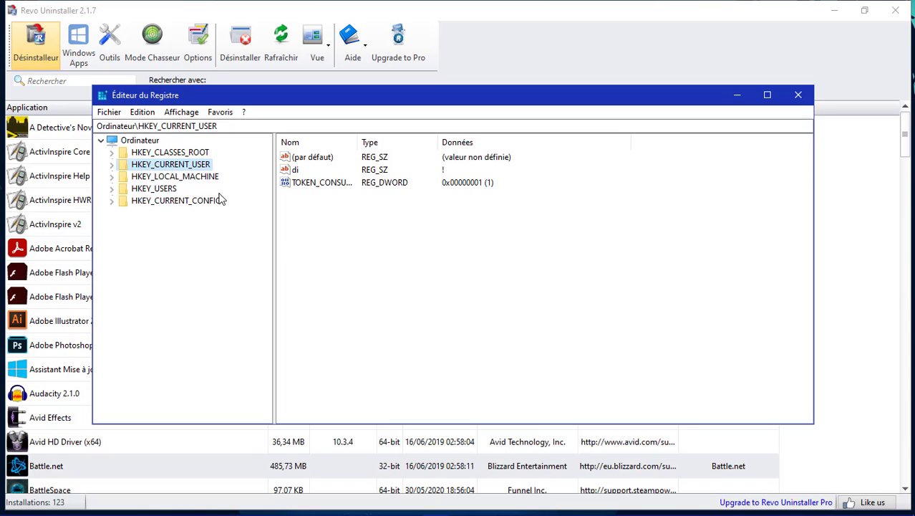
click(798, 95)
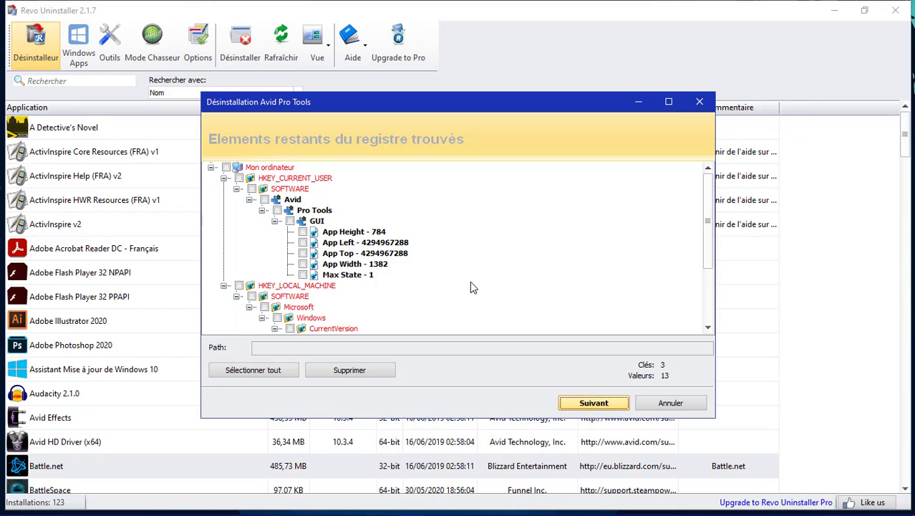
Select all remaining Avid Pro Tools registry items and delete them, confirming the removal.
click(267, 369)
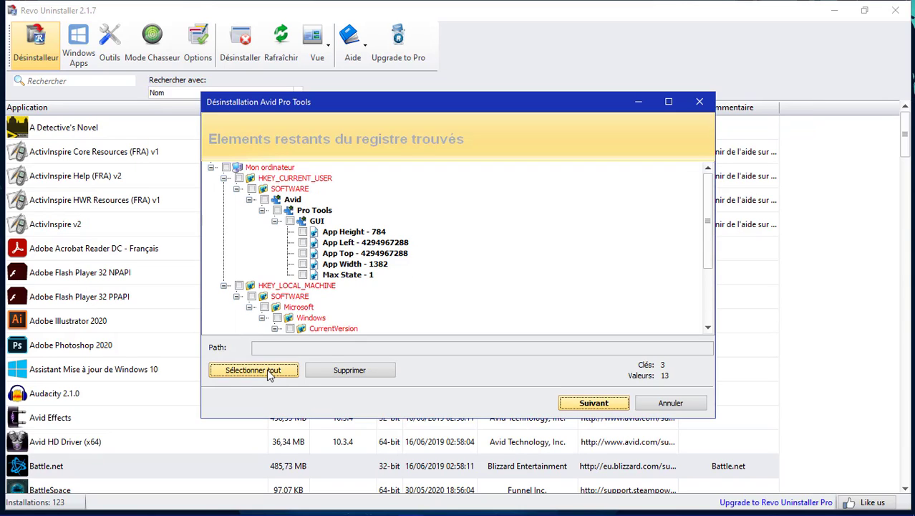
click(333, 370)
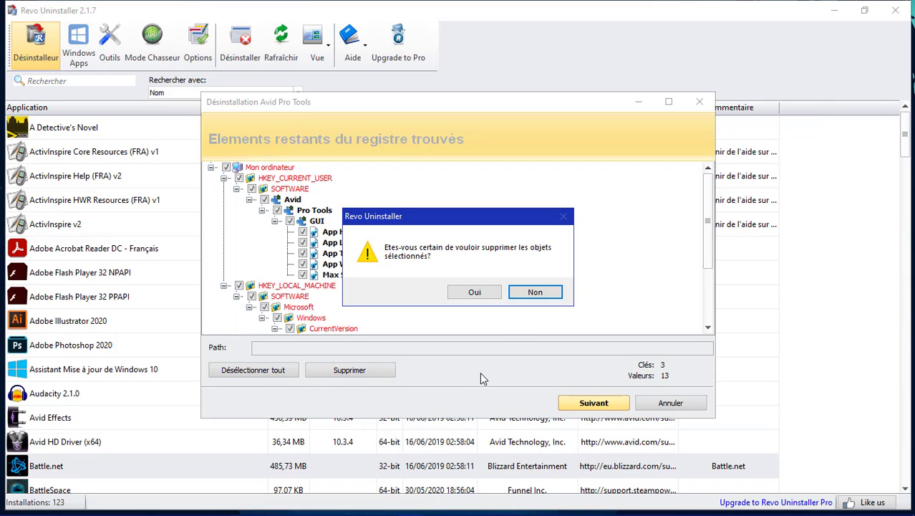
click(477, 293)
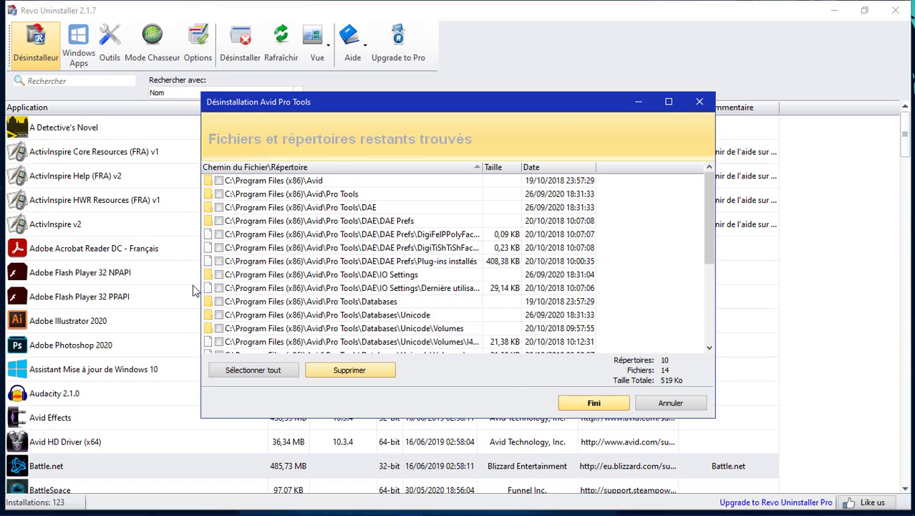
Select all leftover Avid Pro Tools files and folders, check the list, and delete them, confirming the removal.
click(262, 370)
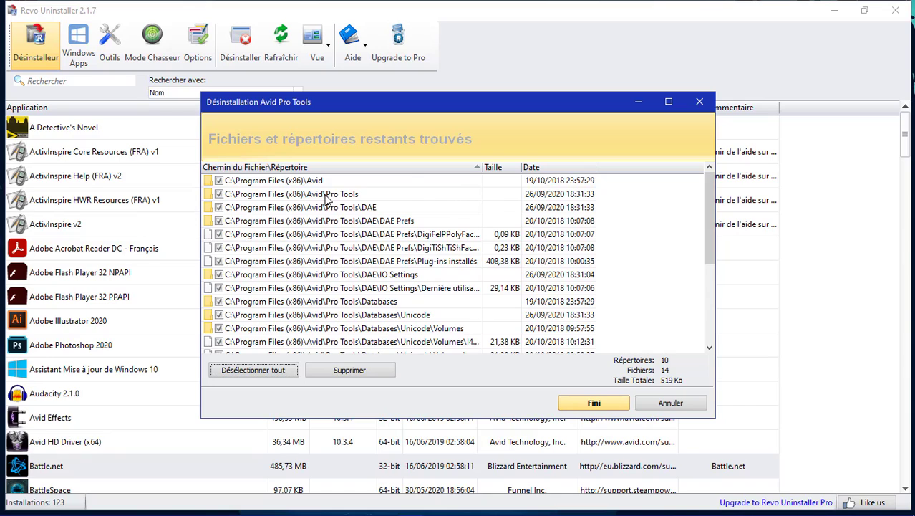
scroll(312, 265, down, 4)
scroll(311, 265, up, 4)
click(361, 370)
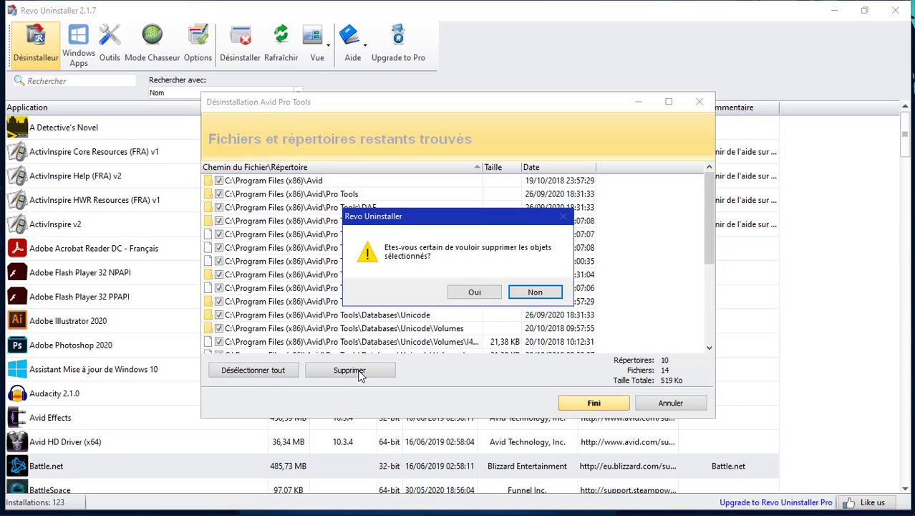
click(480, 289)
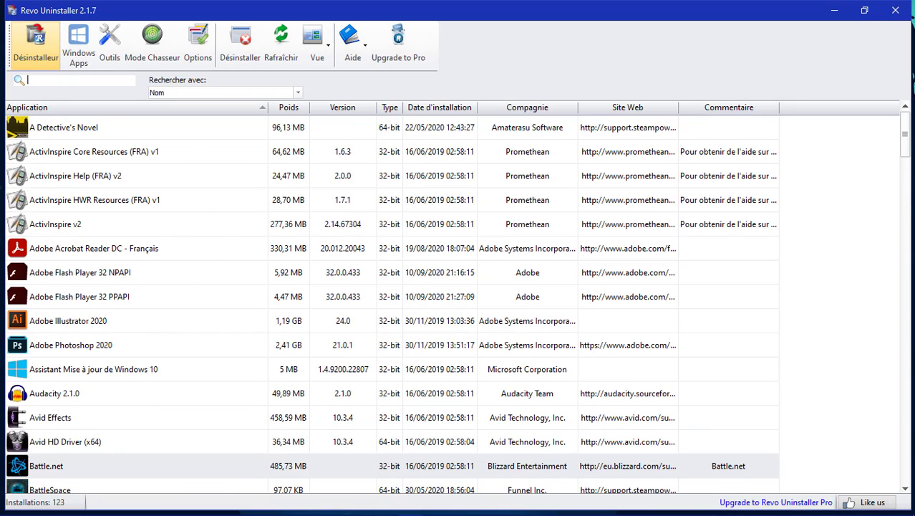
Look through the installed programs, then close Revo Uninstaller and the étape 7 folder window.
scroll(104, 305, down, 4)
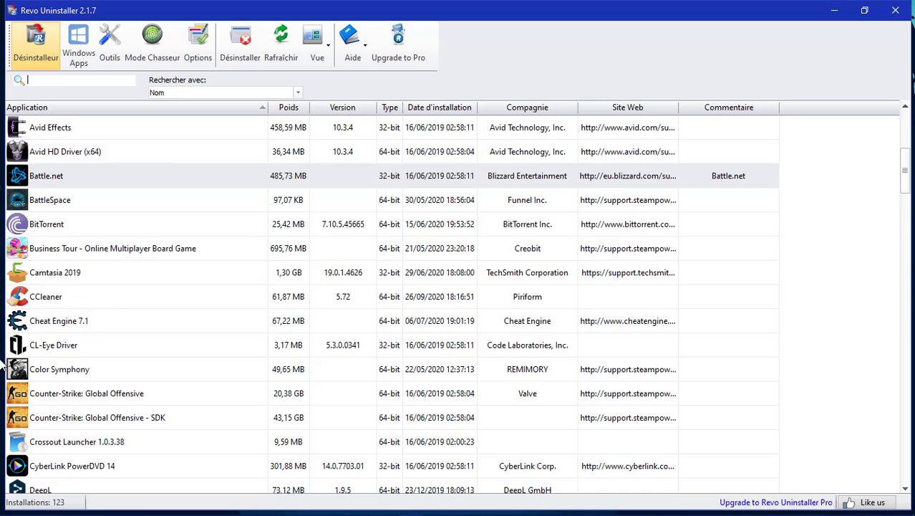
scroll(96, 271, up, 3)
scroll(78, 365, down, 1)
scroll(215, 348, down, 3)
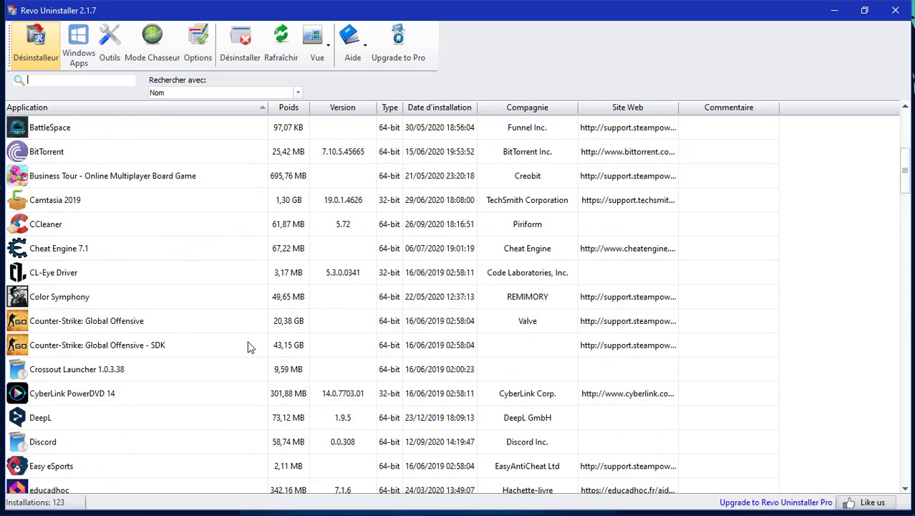
scroll(249, 347, down, 1)
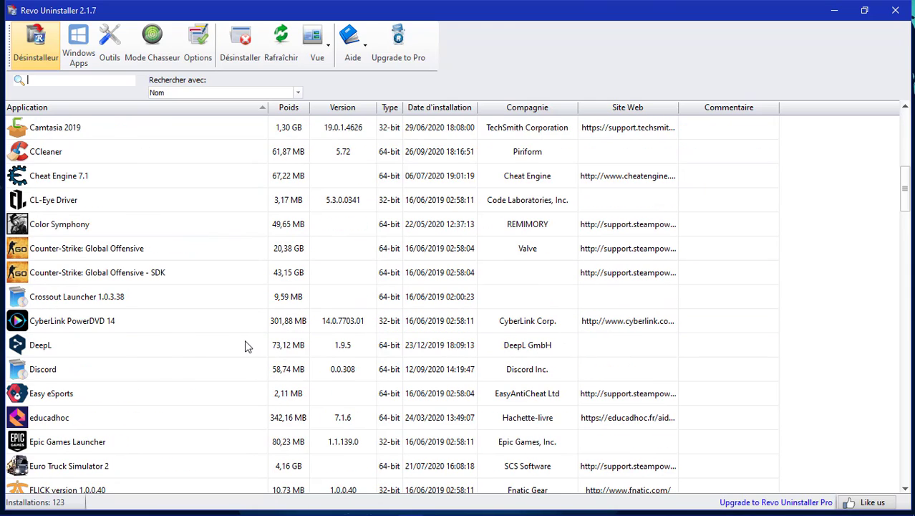
click(895, 10)
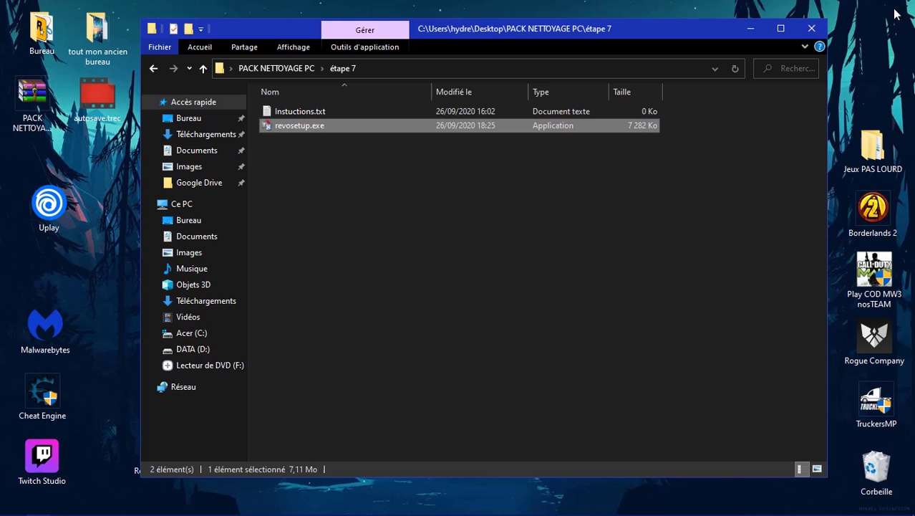
click(812, 29)
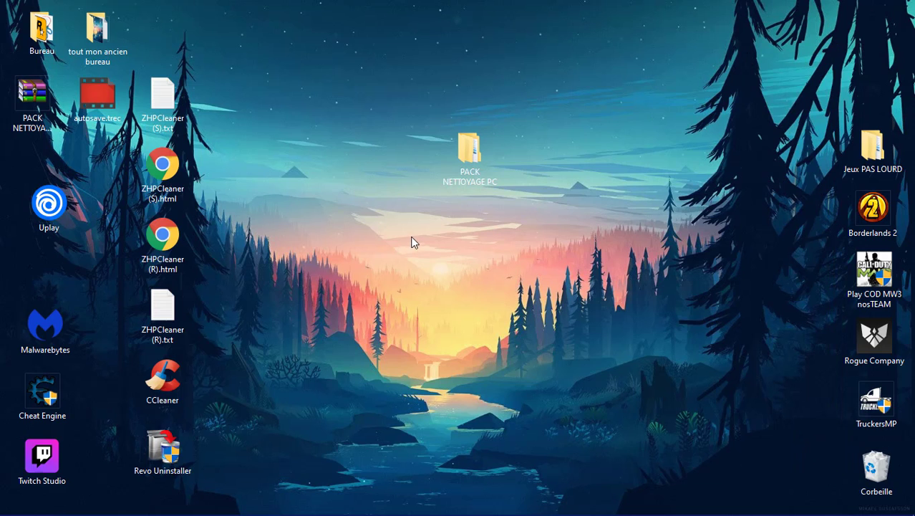